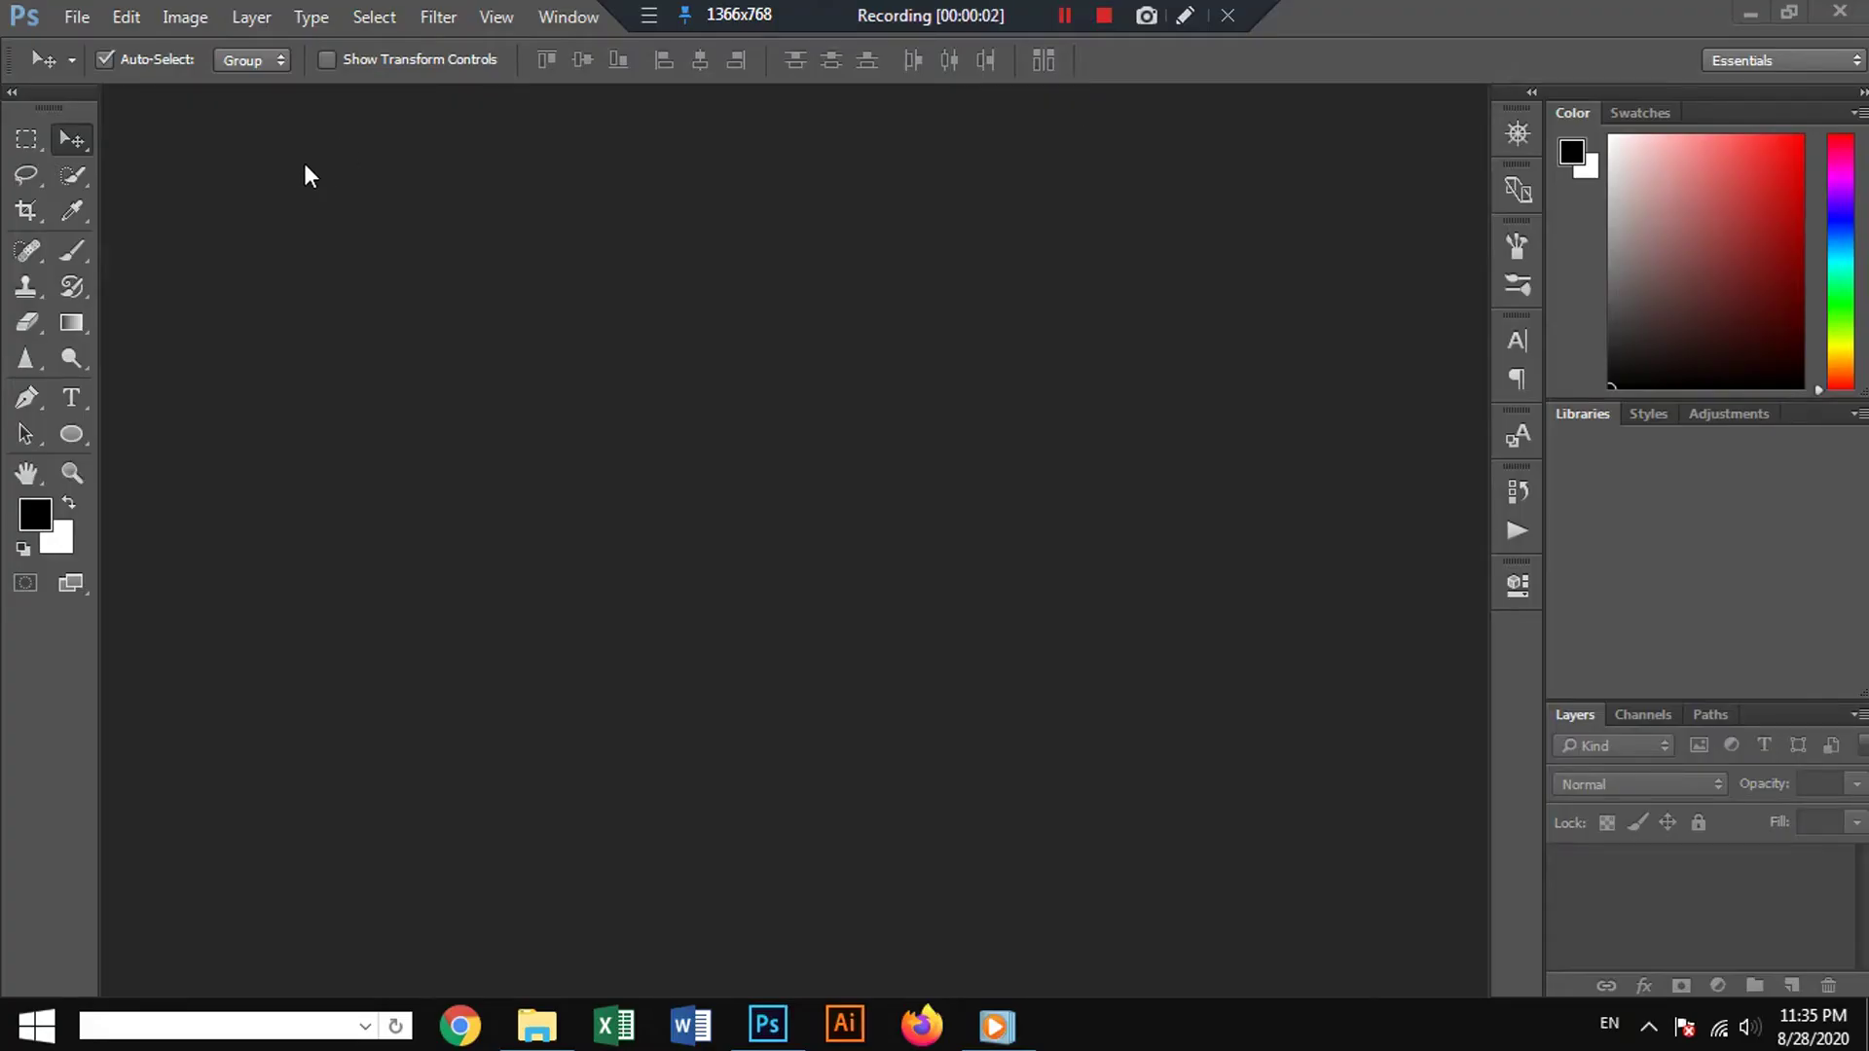
# Create a new white 1920 × 1080 pixel document at 300 ppi.
pyautogui.click(85, 20)
pyautogui.click(58, 41)
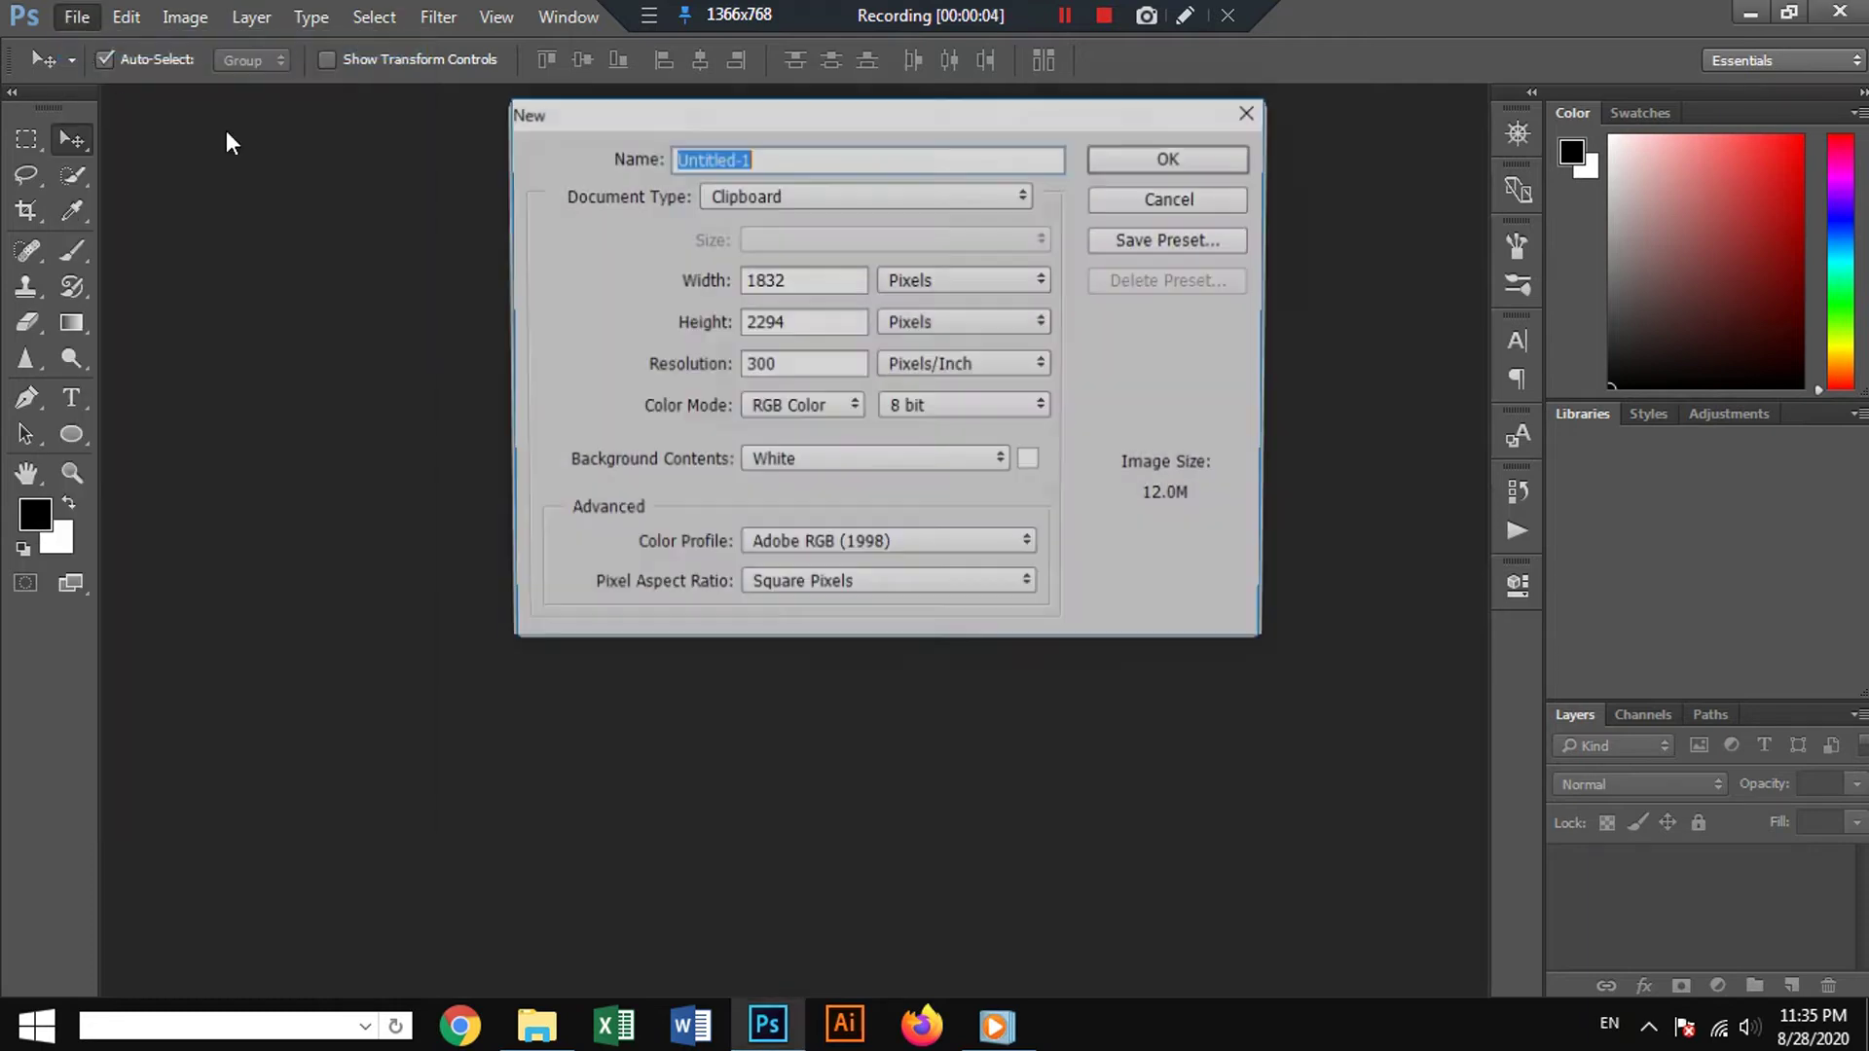
pyautogui.moveTo(819, 288); pyautogui.dragTo(735, 284)
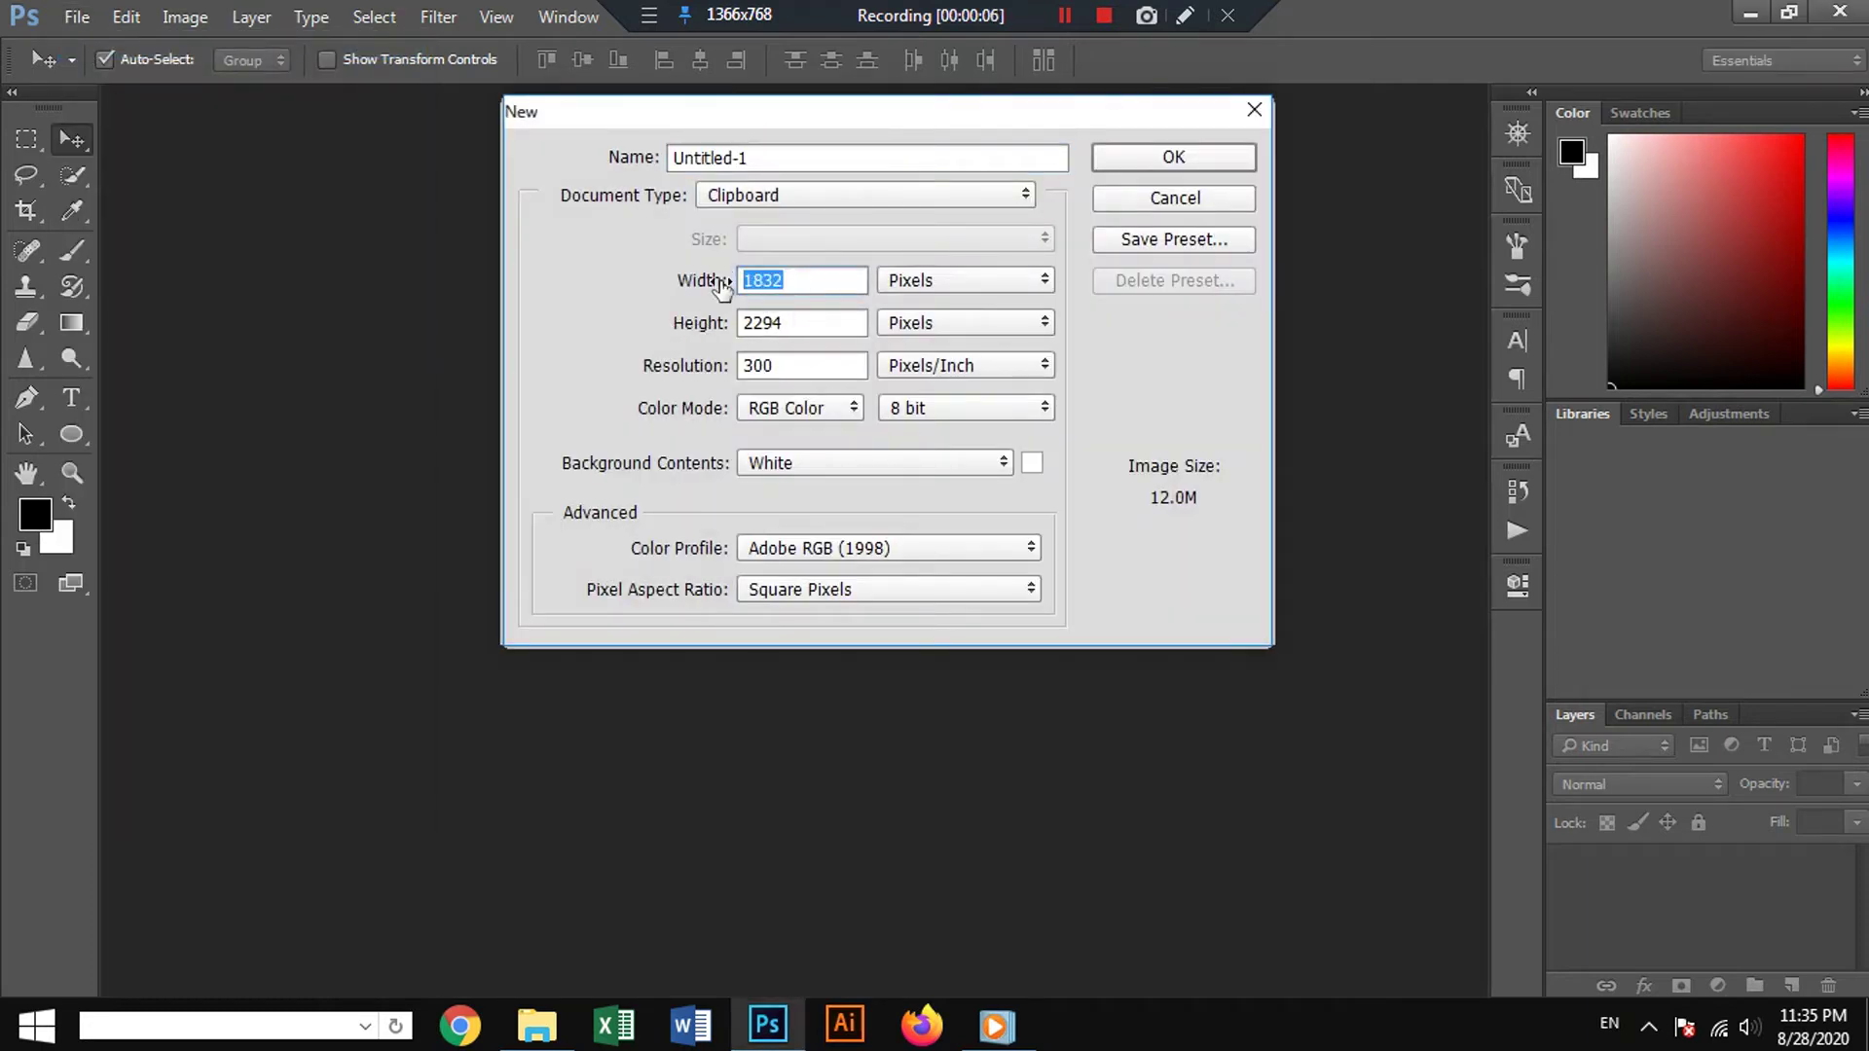
pyautogui.write('1920')
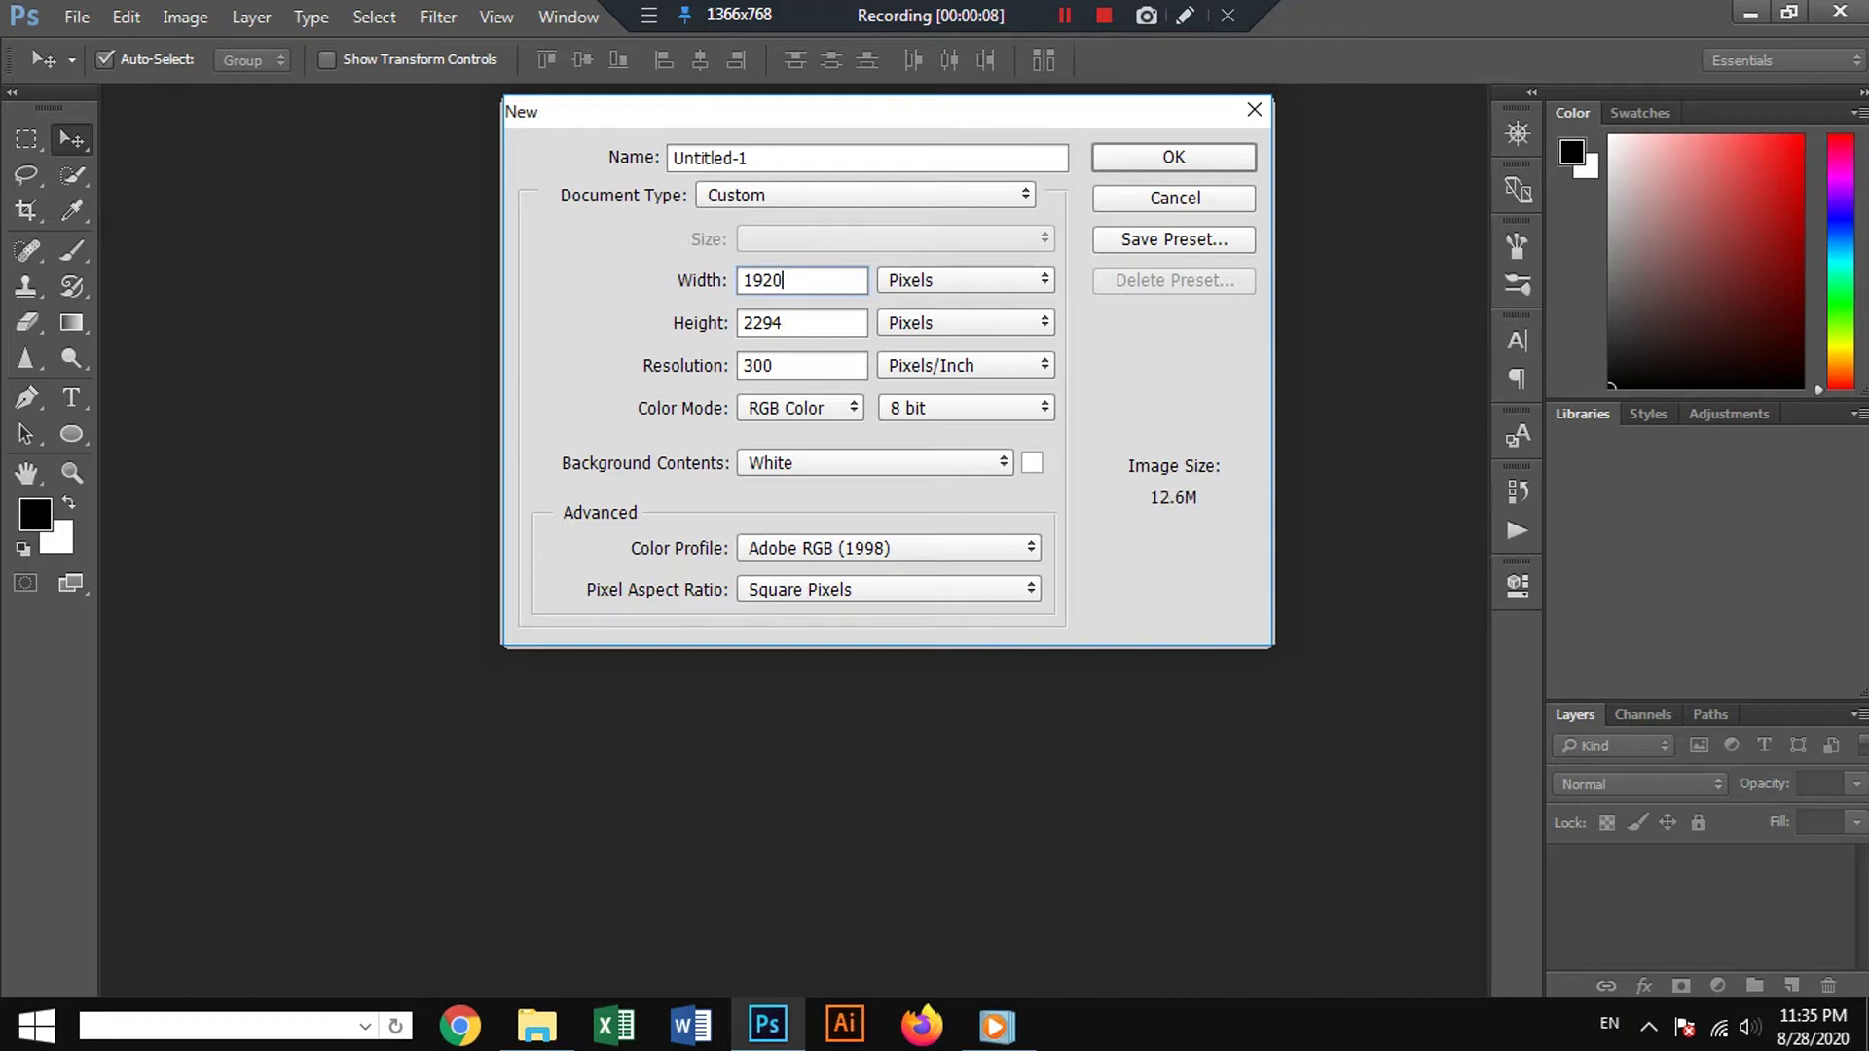
pyautogui.doubleClick(807, 316)
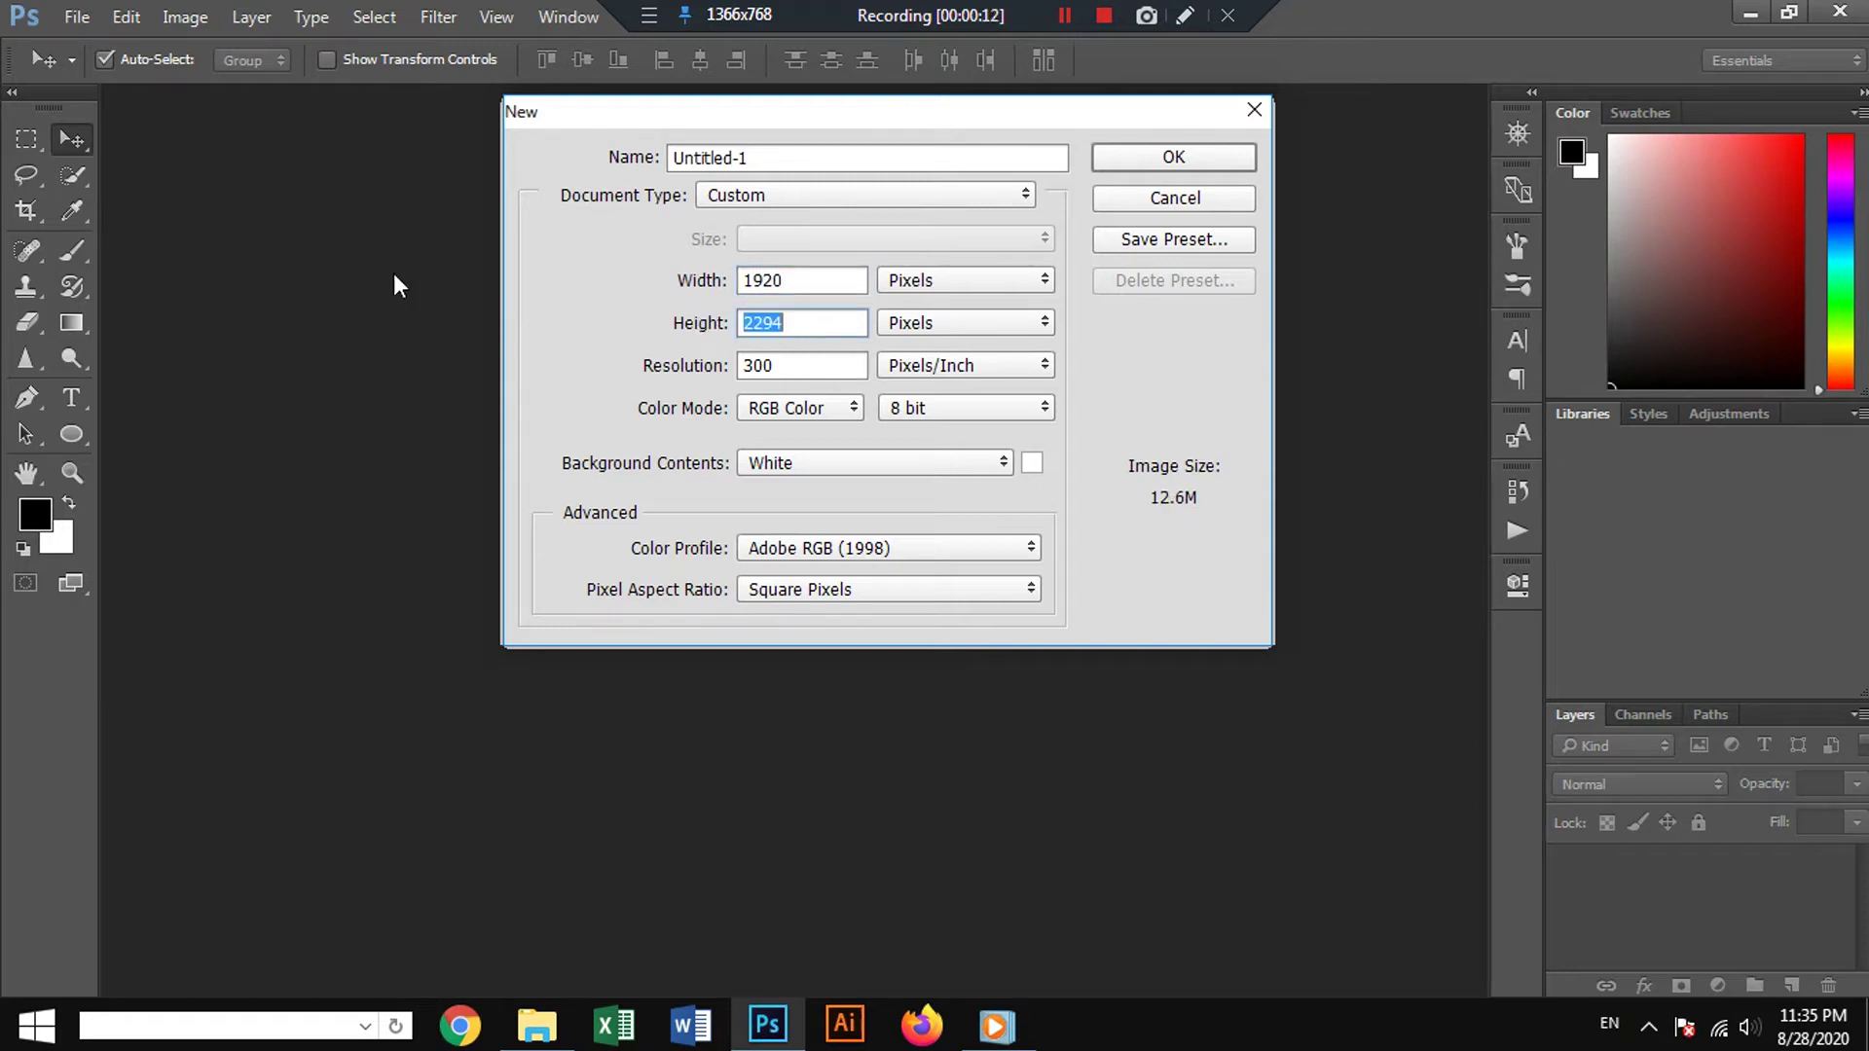
pyautogui.write('10')
pyautogui.write('80')
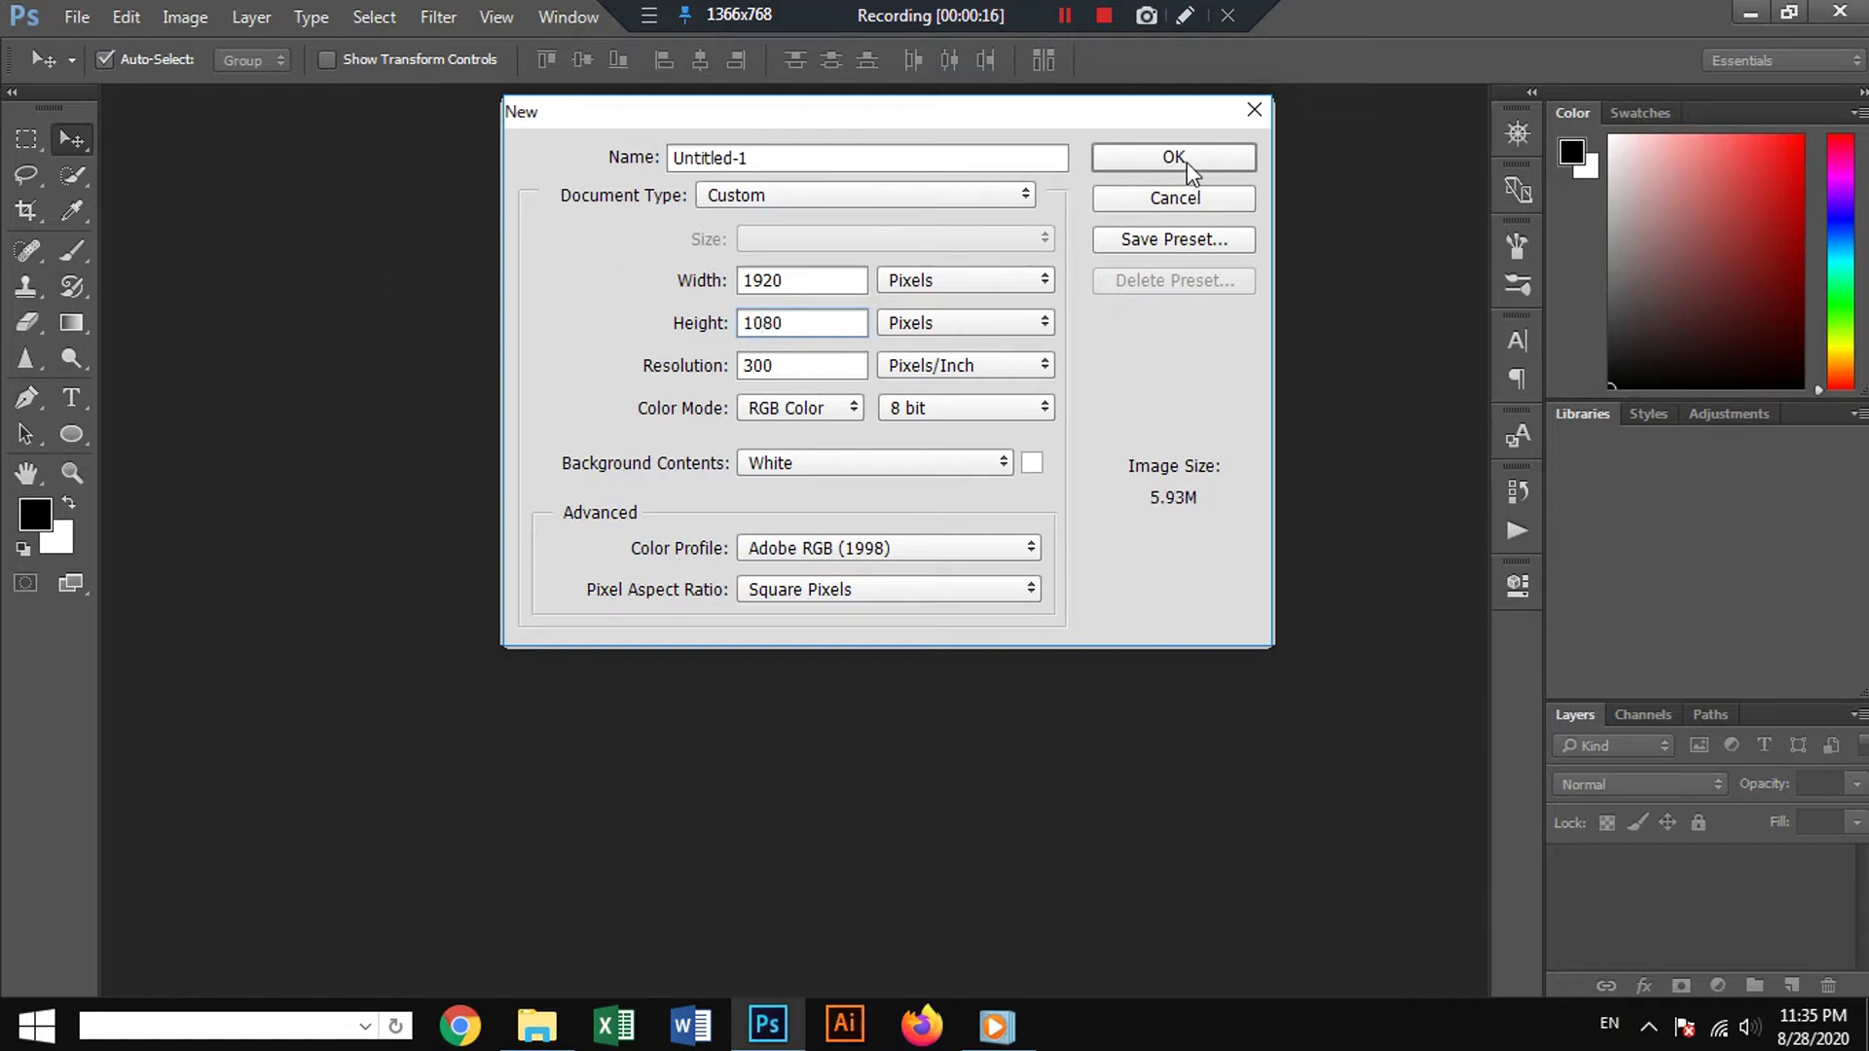
pyautogui.click(1183, 164)
pyautogui.scroll(-1, 860, 346)
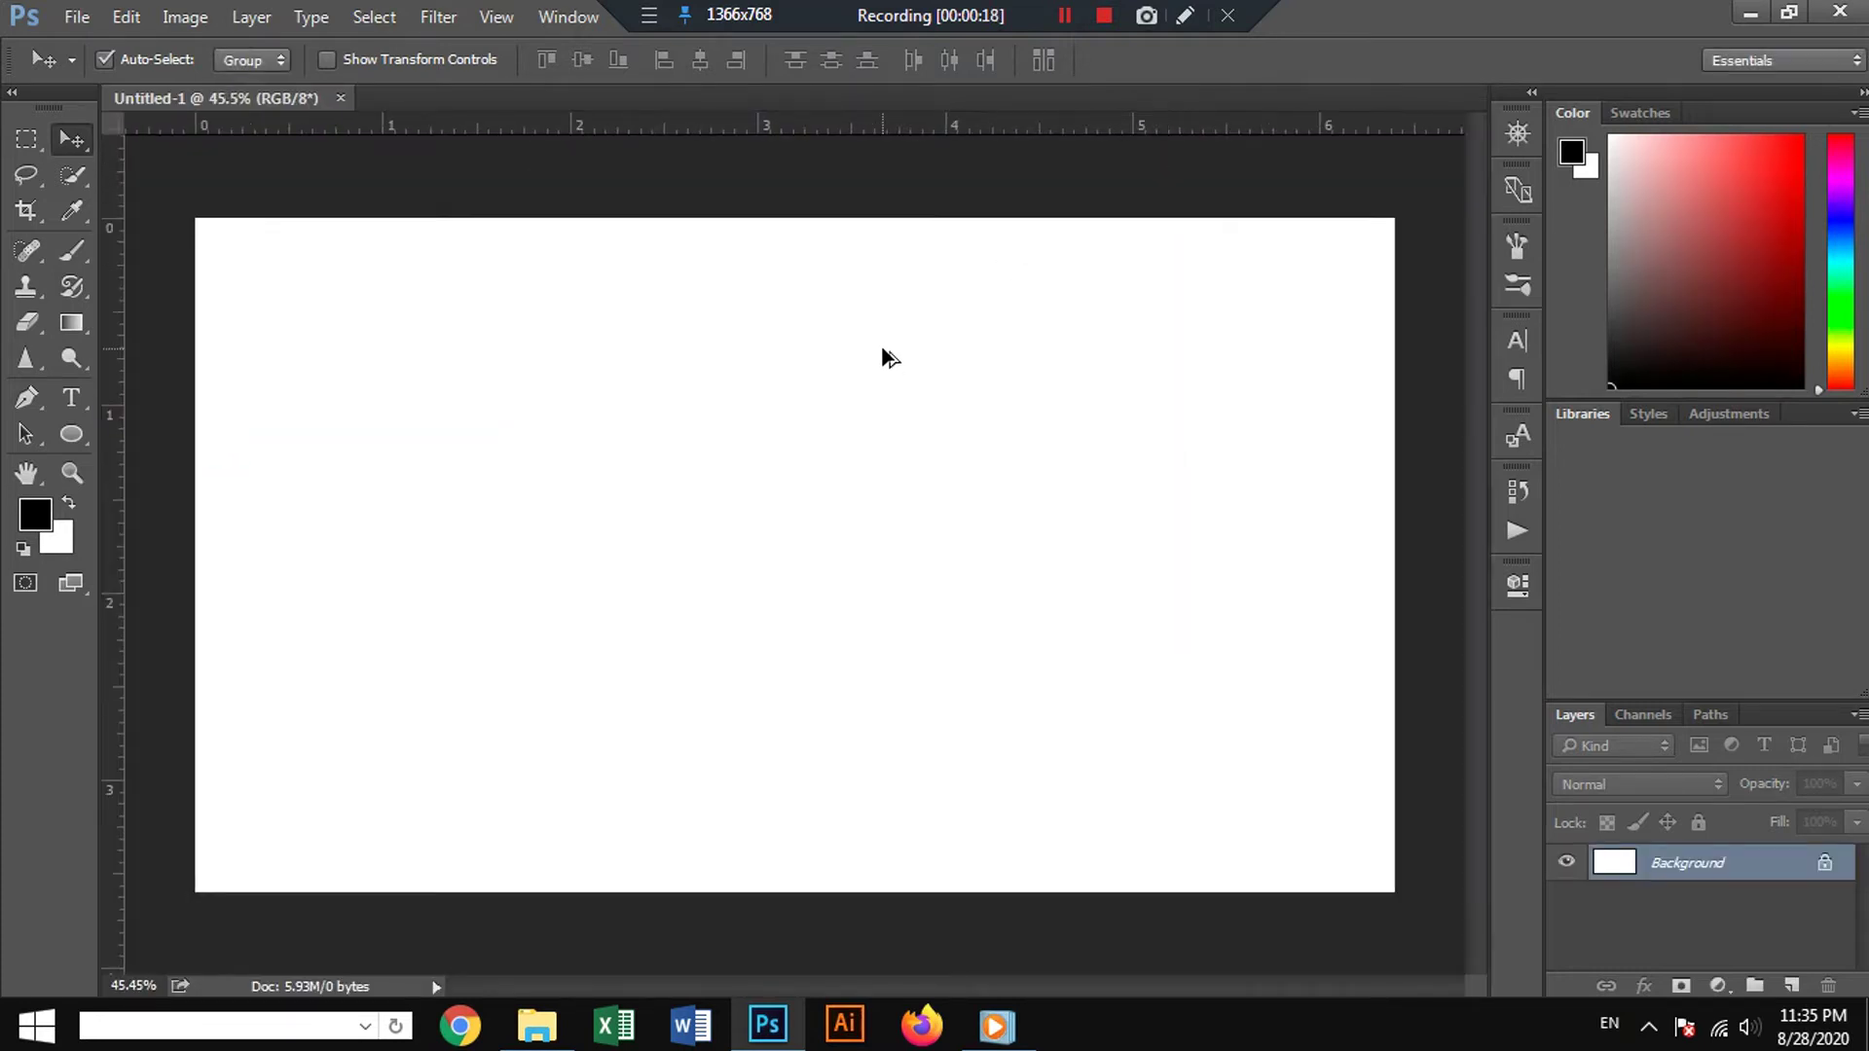
# Add a Gradient Fill layer: Black, White preset, Radial style, Reverse checked, 407% scale.
pyautogui.click(1718, 986)
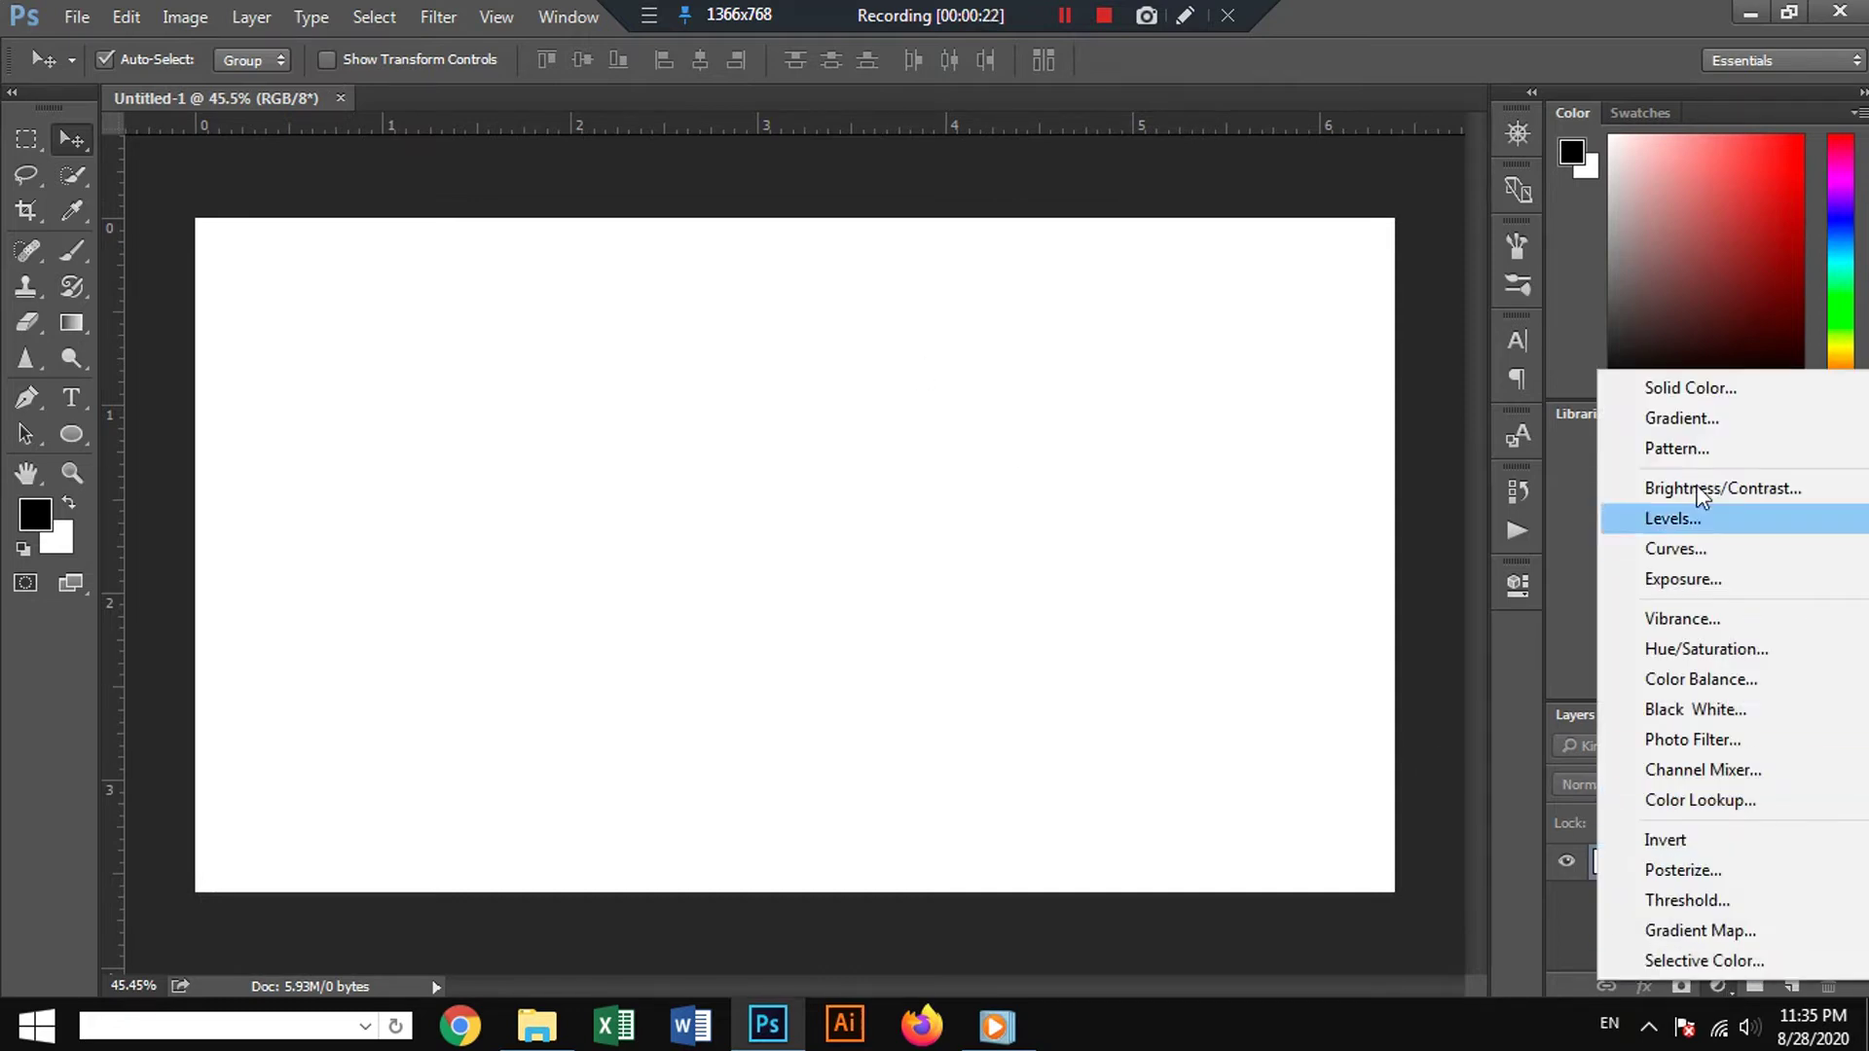
pyautogui.click(1711, 422)
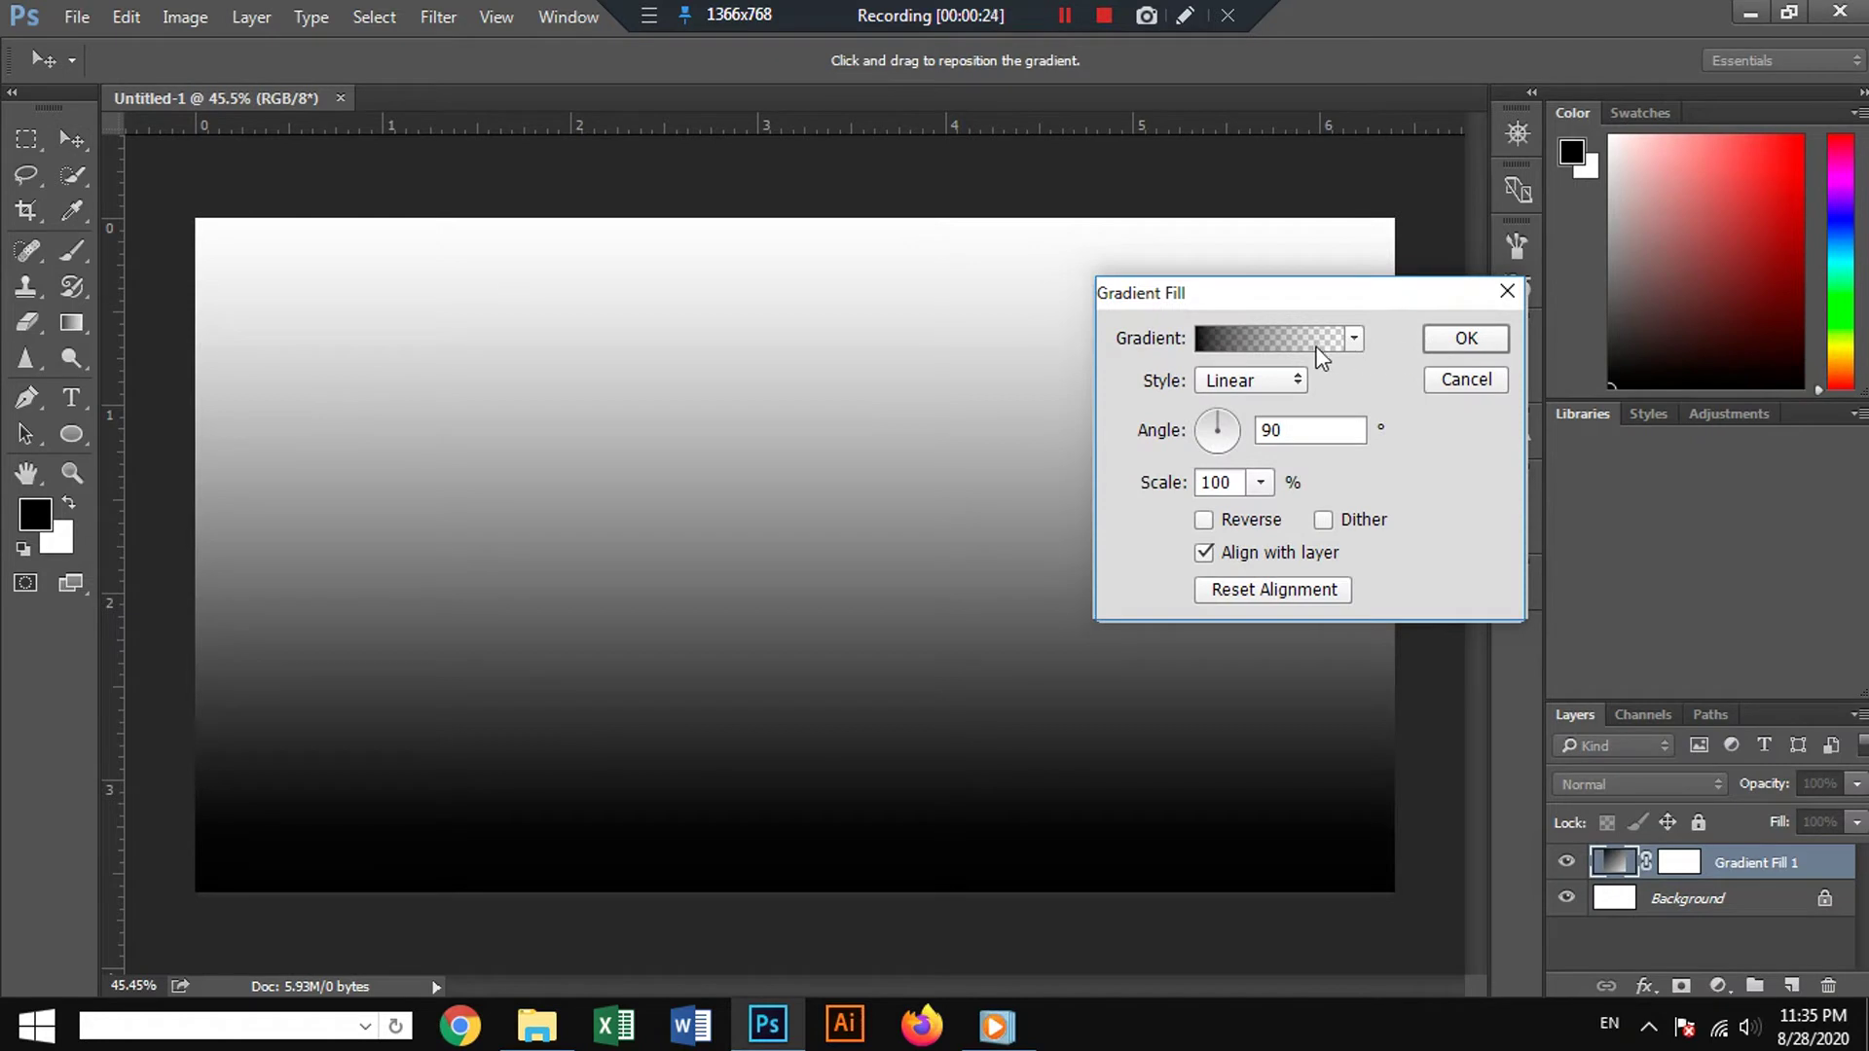
pyautogui.click(1296, 346)
pyautogui.click(1250, 357)
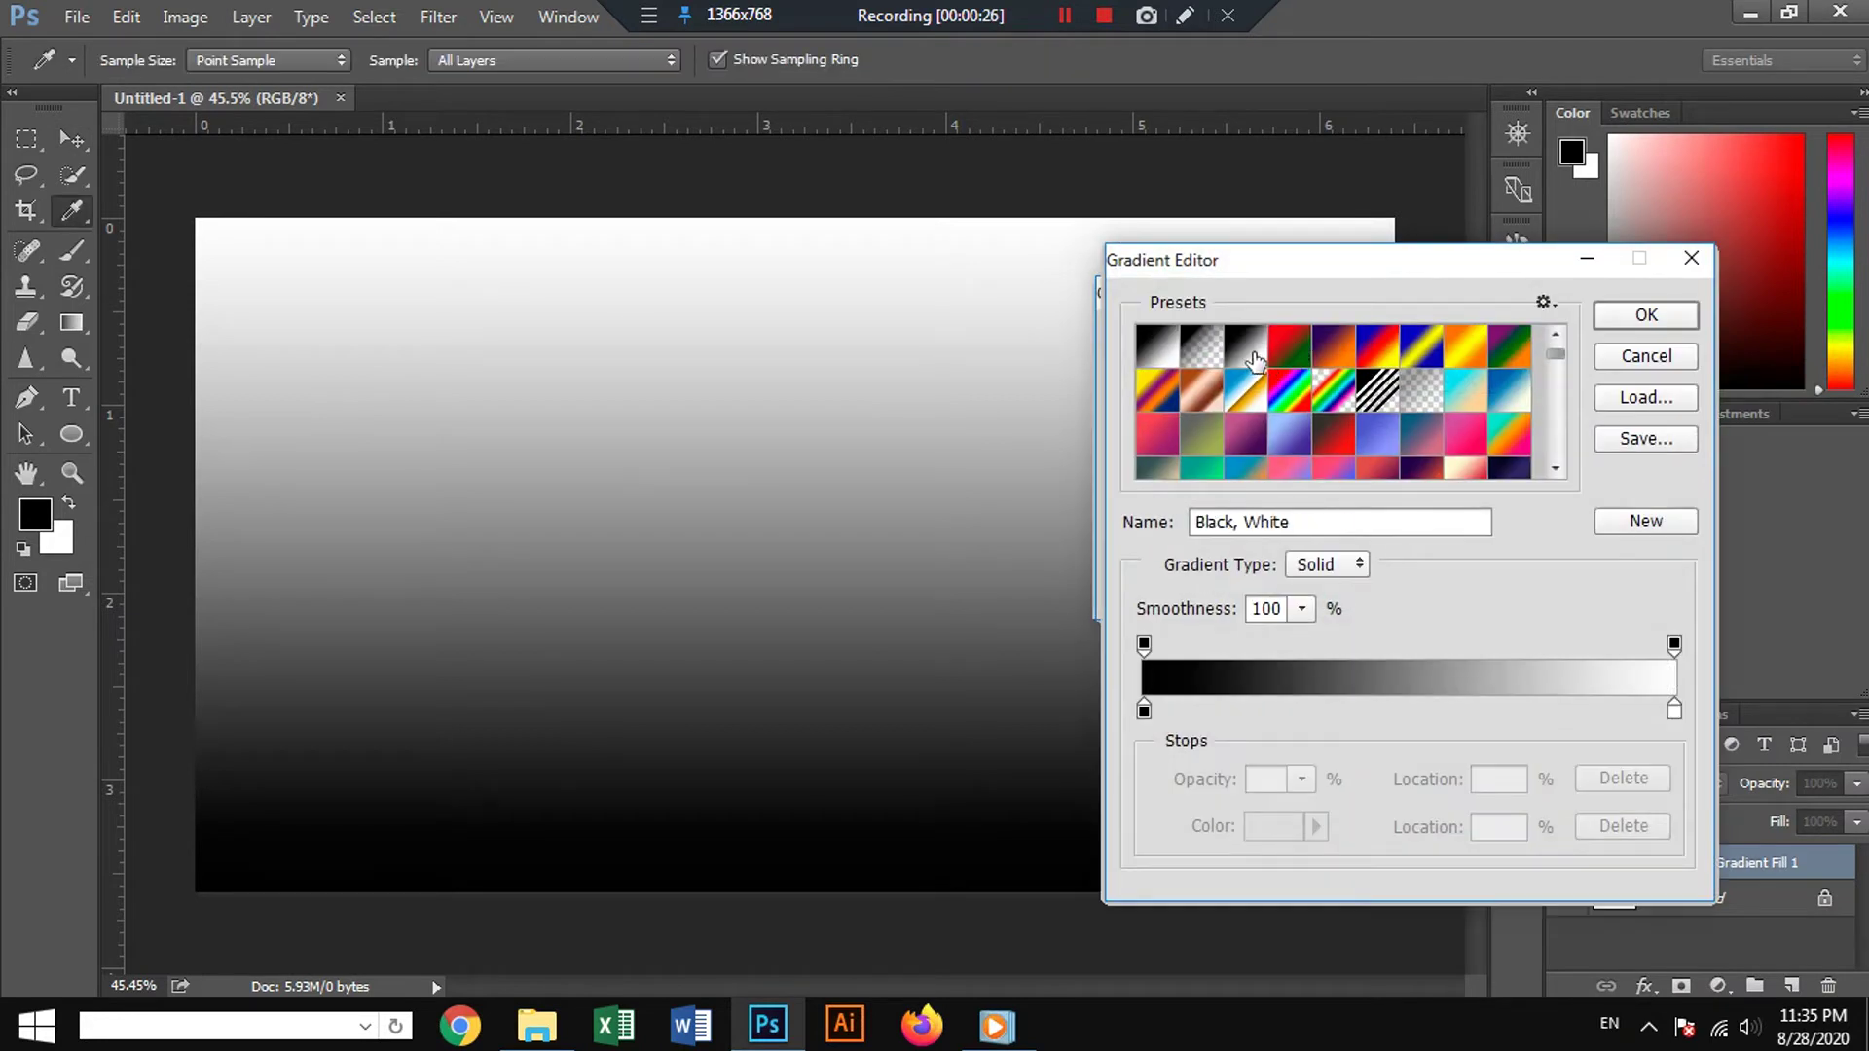
pyautogui.click(1620, 322)
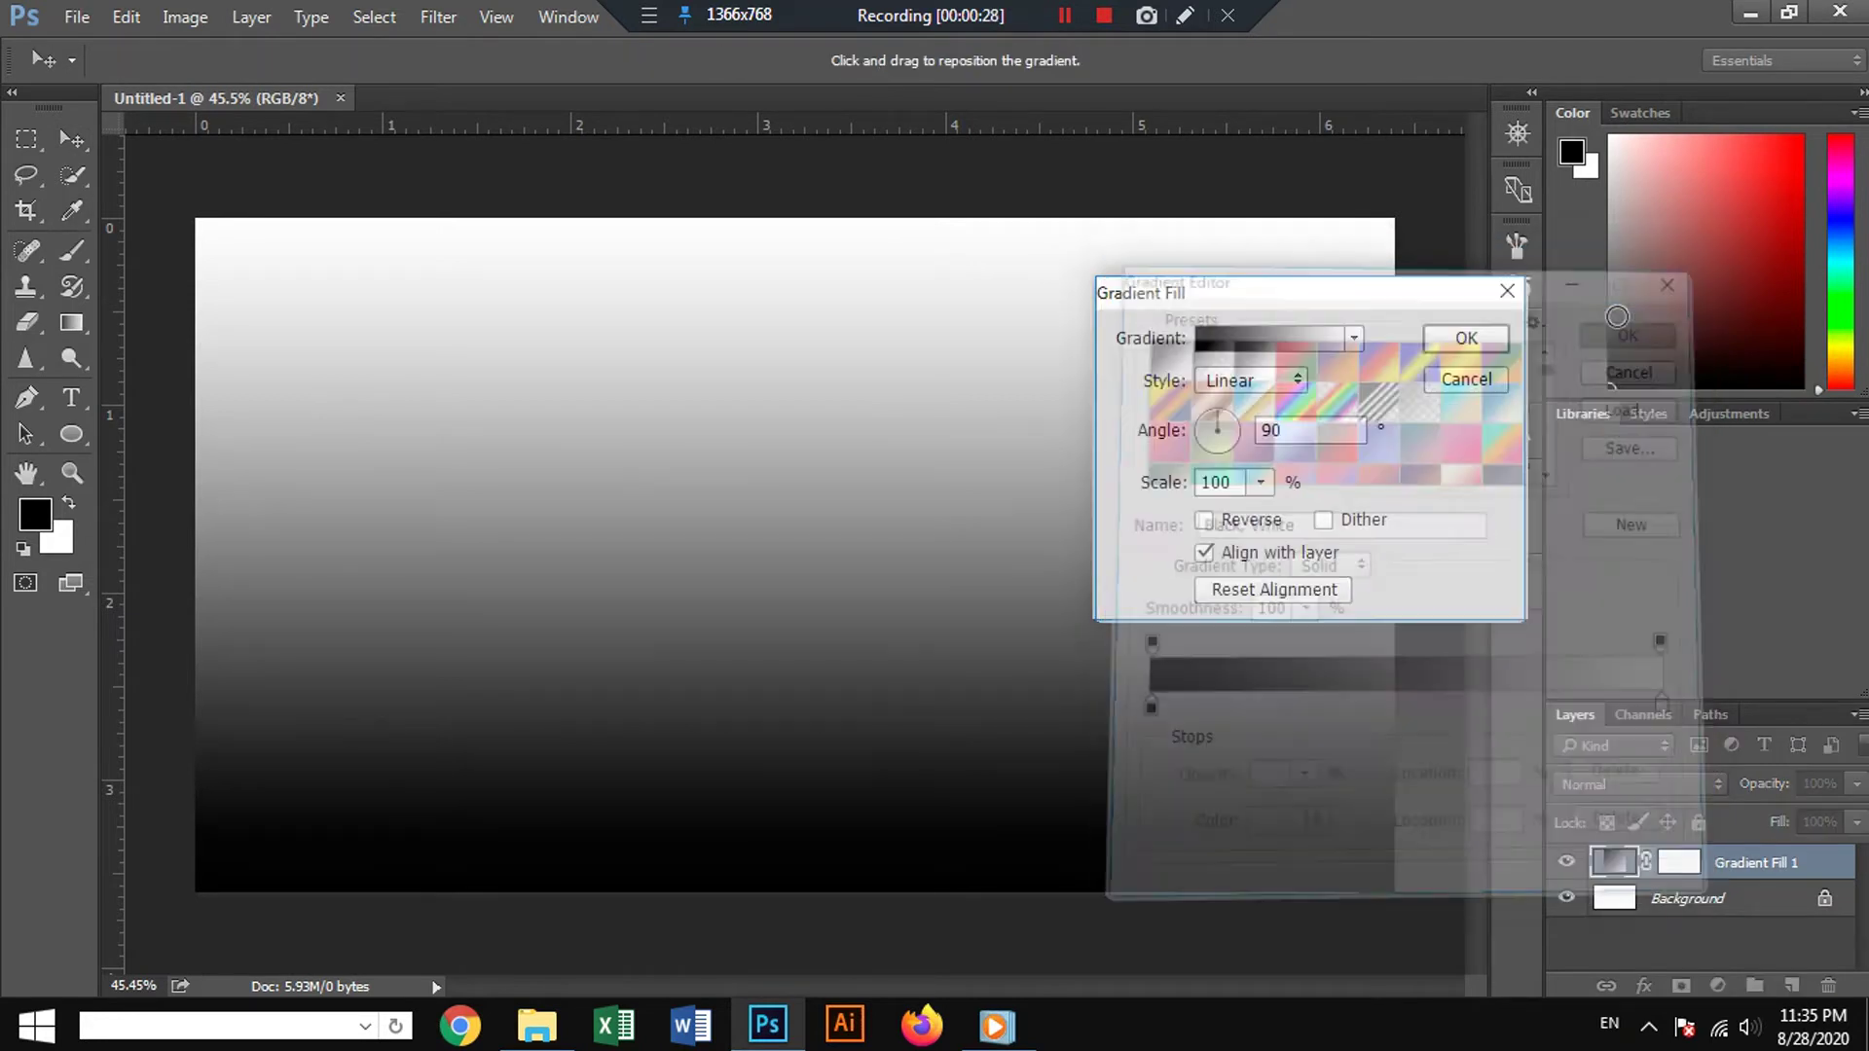
pyautogui.click(1278, 383)
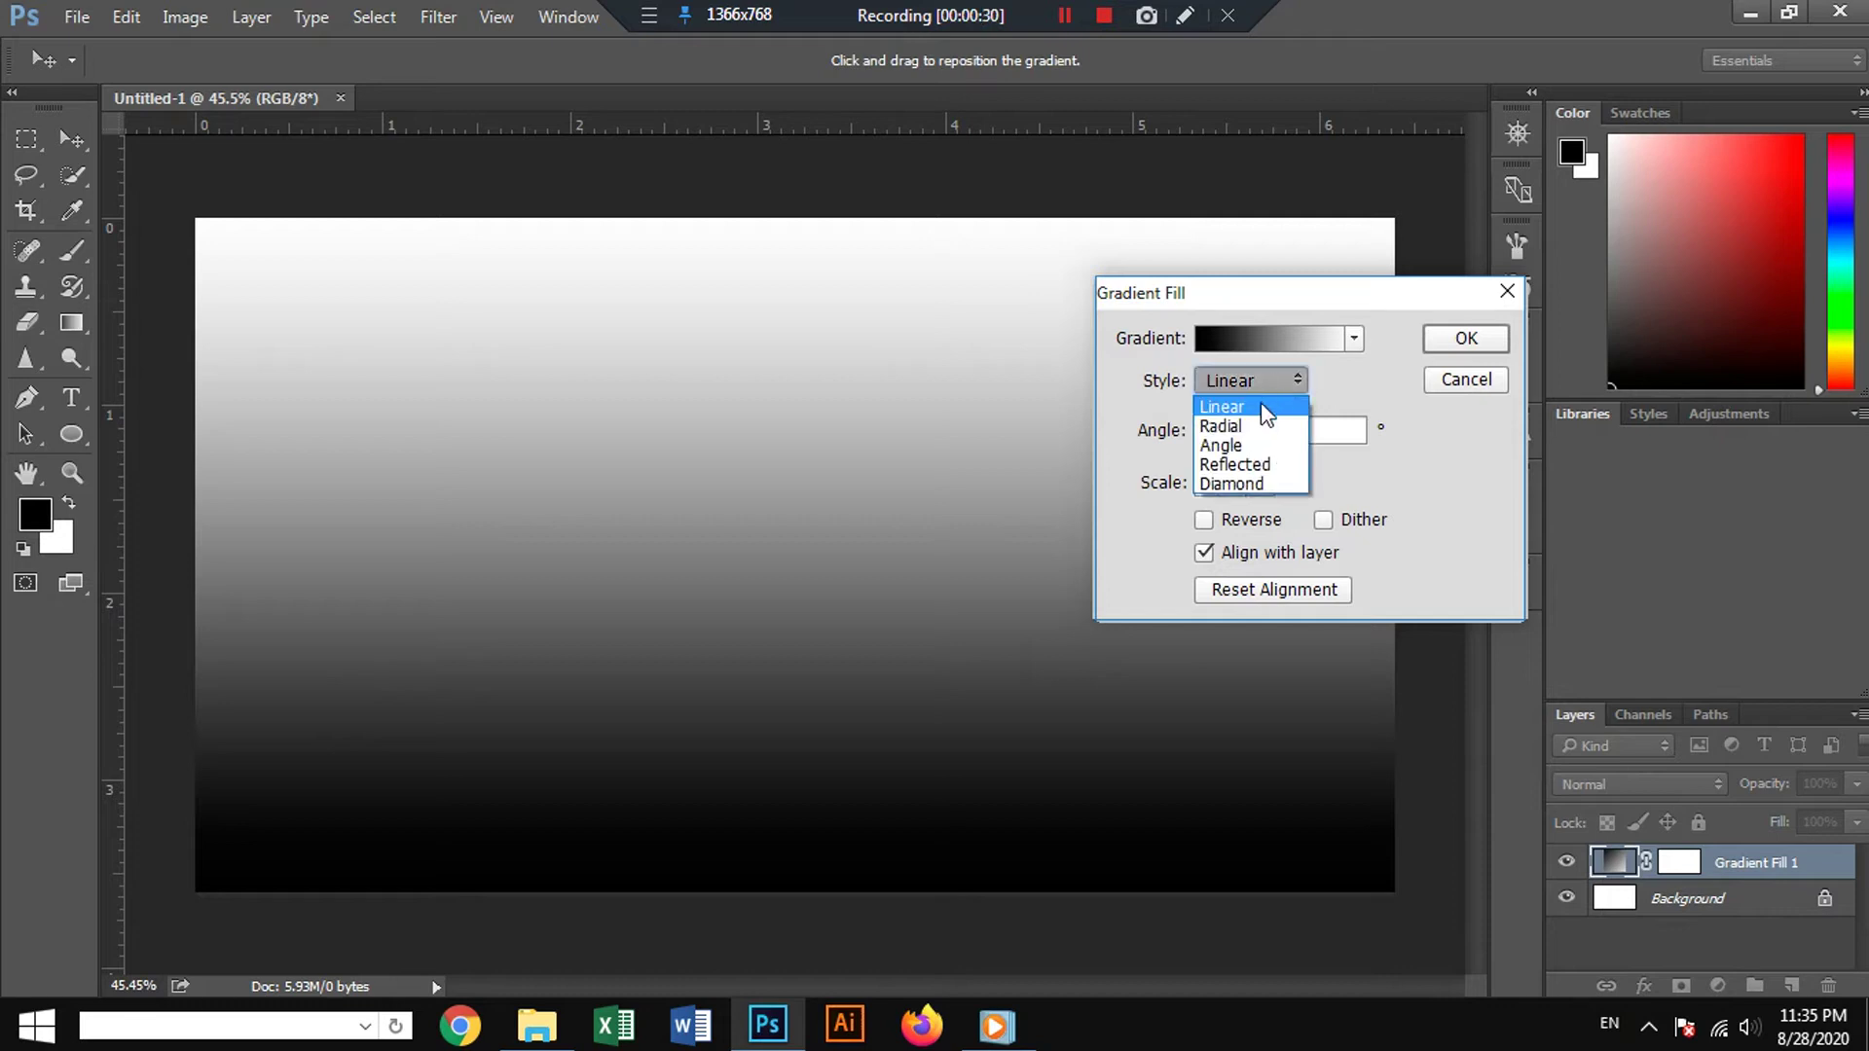
pyautogui.click(1262, 429)
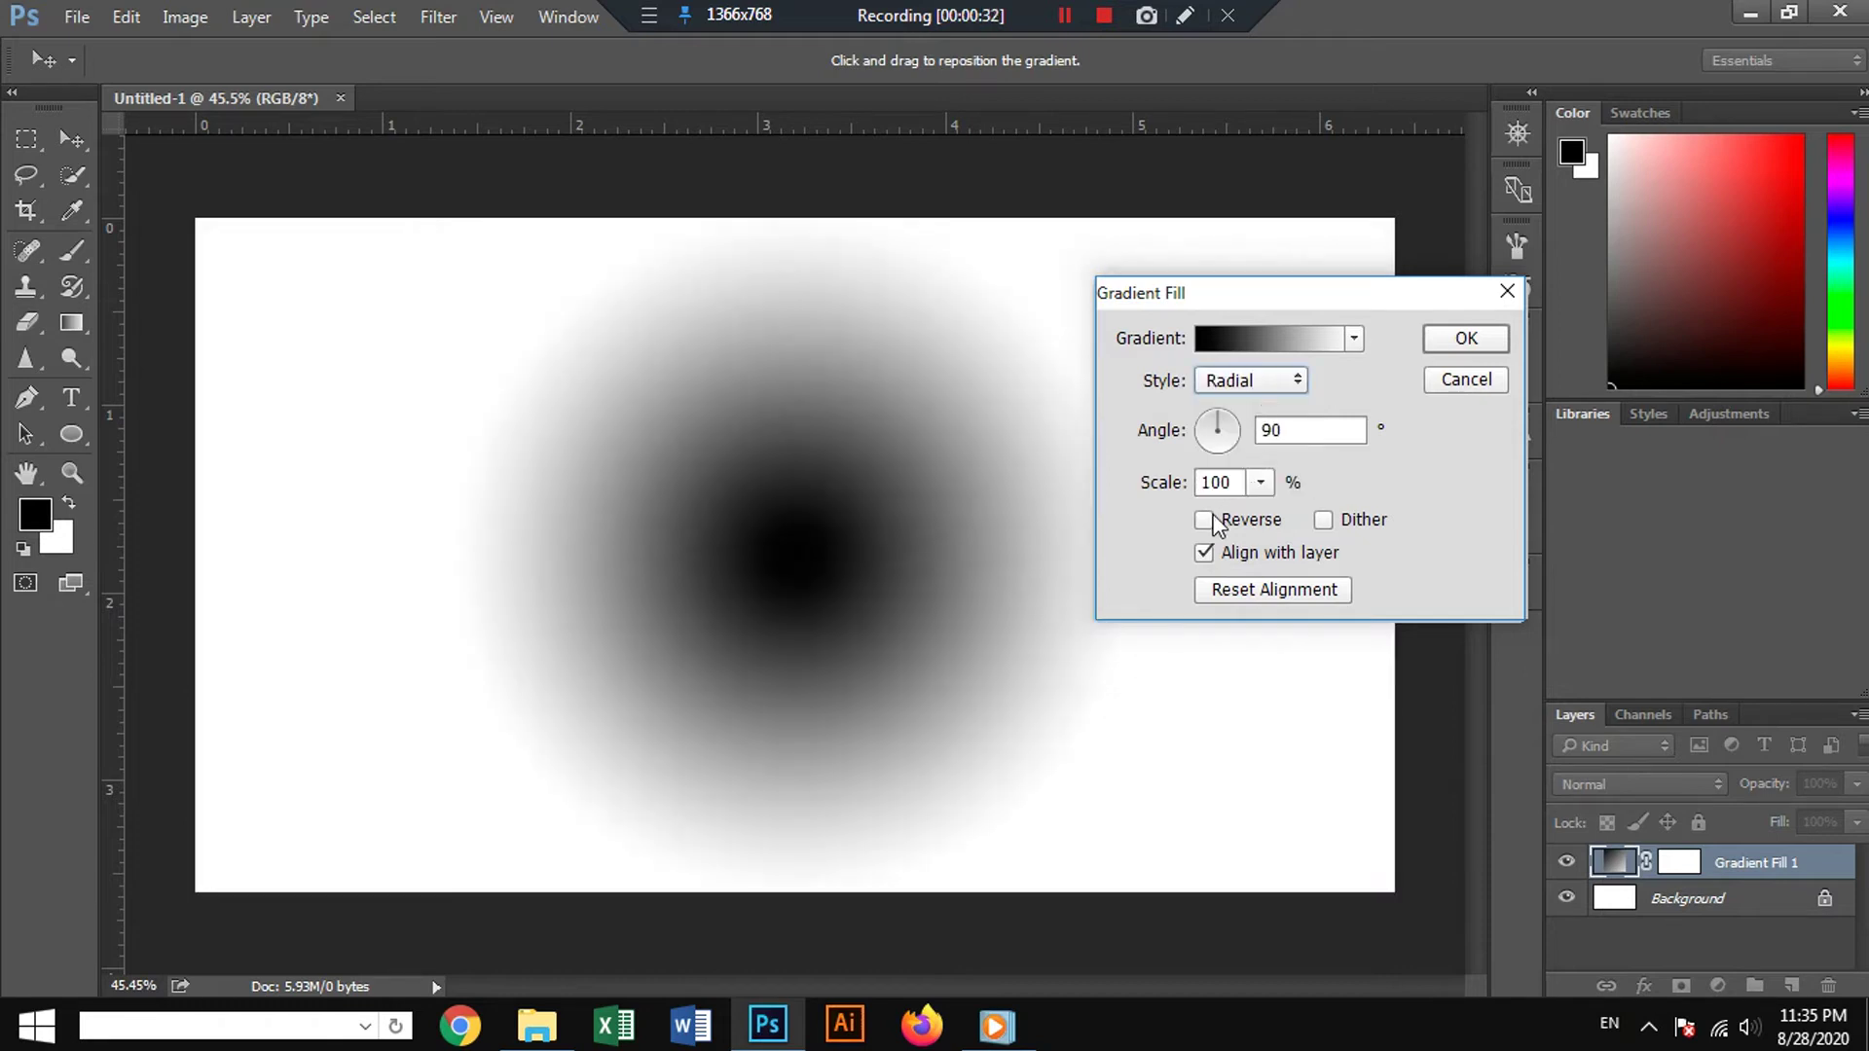
pyautogui.click(1211, 523)
pyautogui.click(1262, 482)
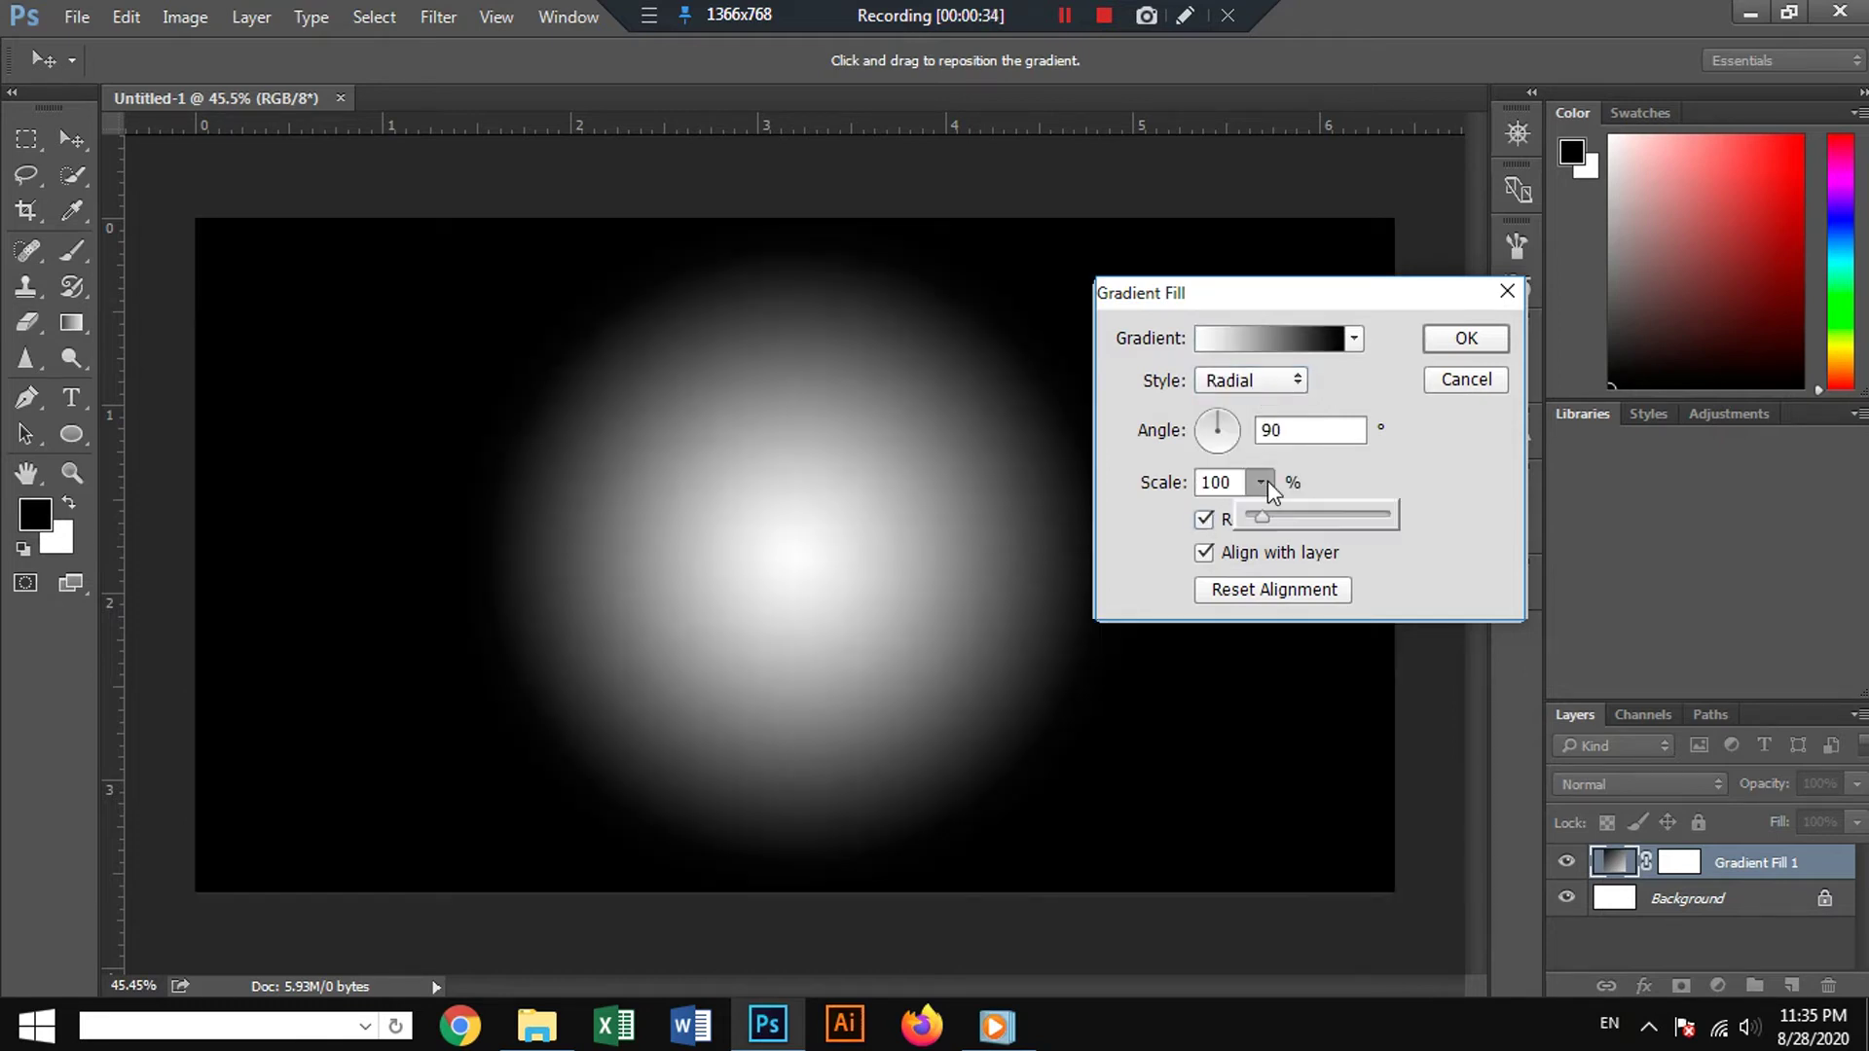
pyautogui.moveTo(1263, 517); pyautogui.dragTo(1305, 523)
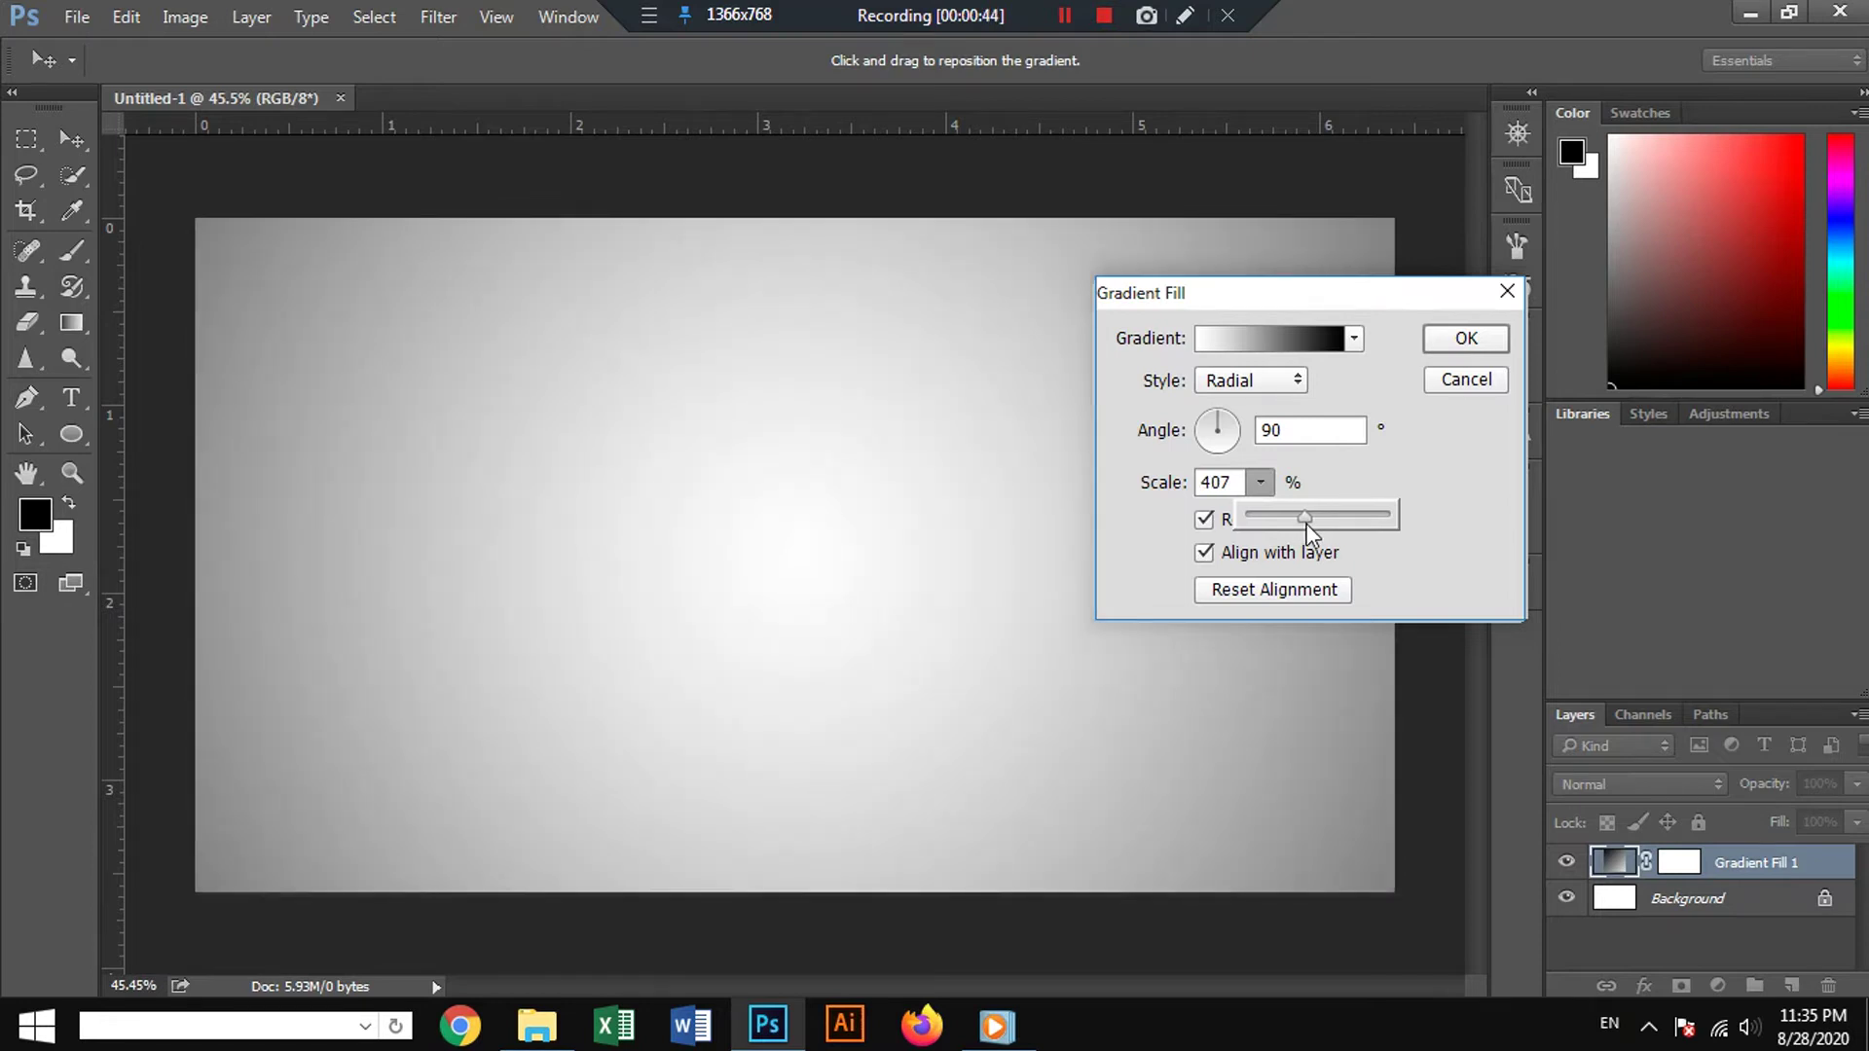
pyautogui.click(1460, 340)
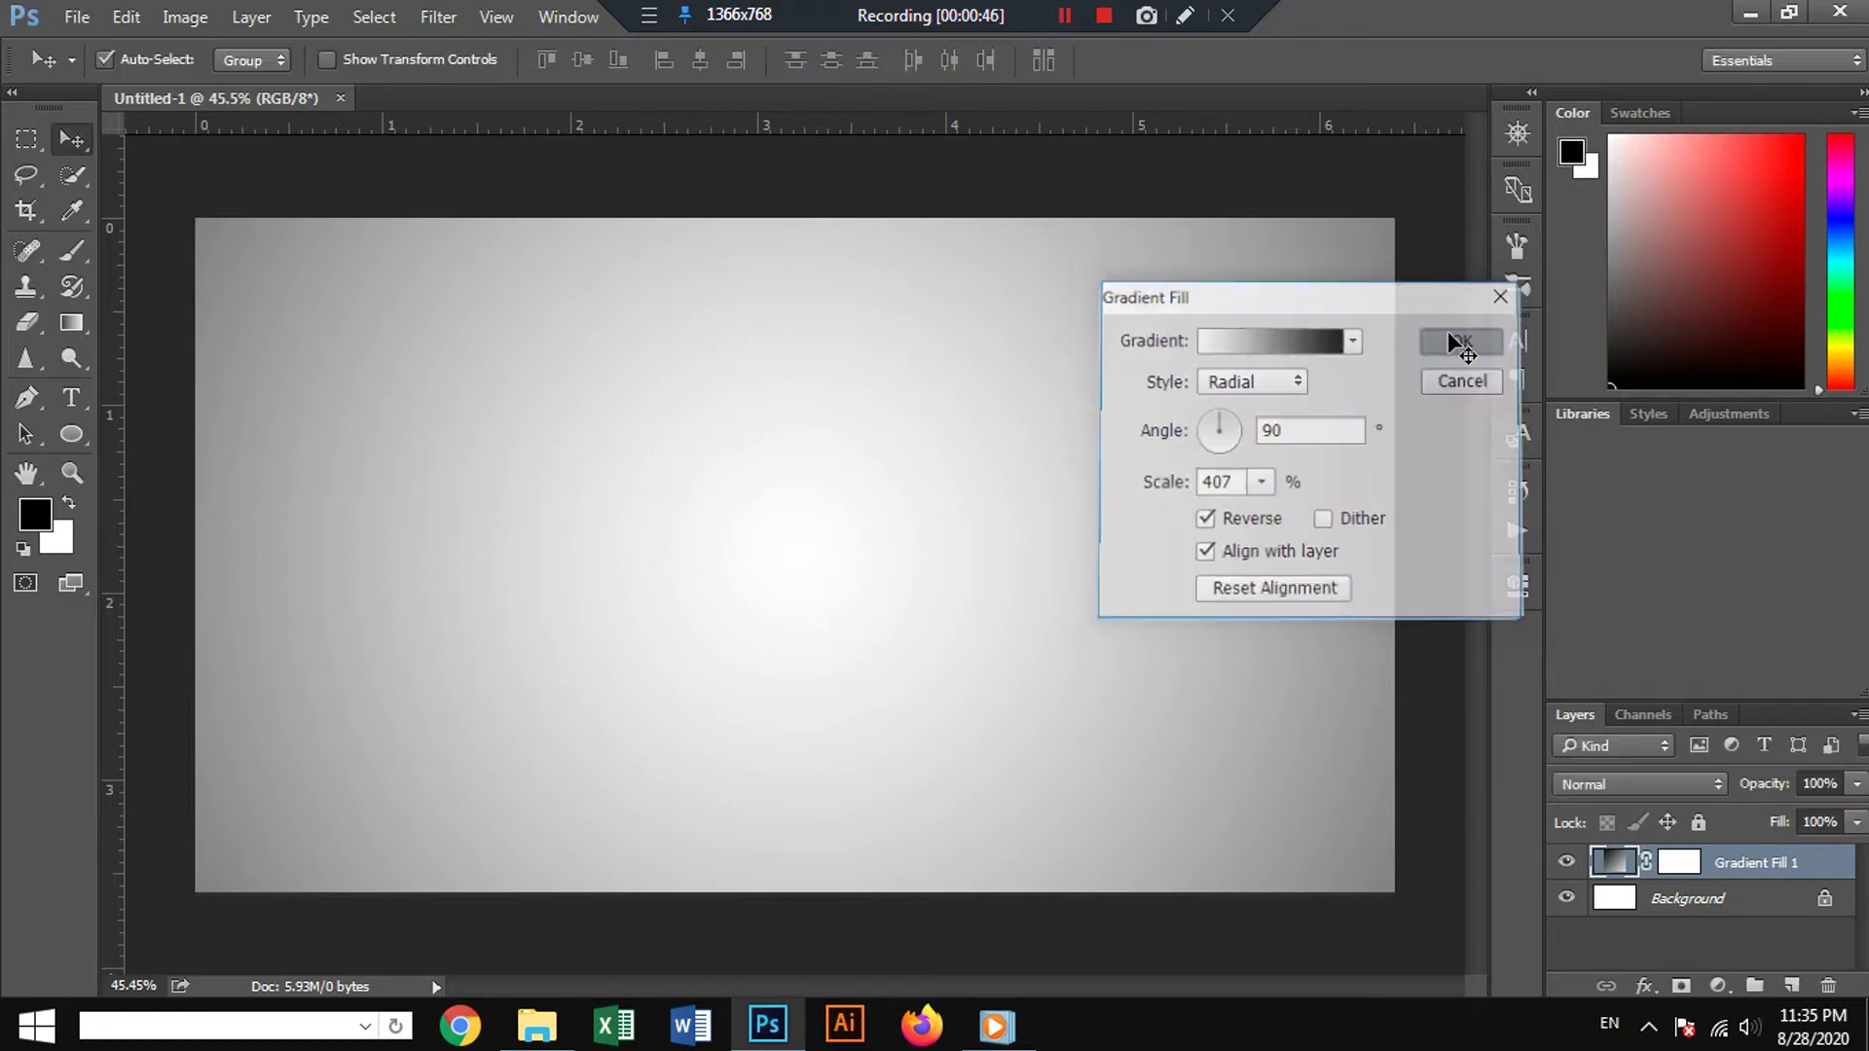
# Open the shuttlecock image unnamed.png.
pyautogui.click(78, 16)
pyautogui.click(92, 70)
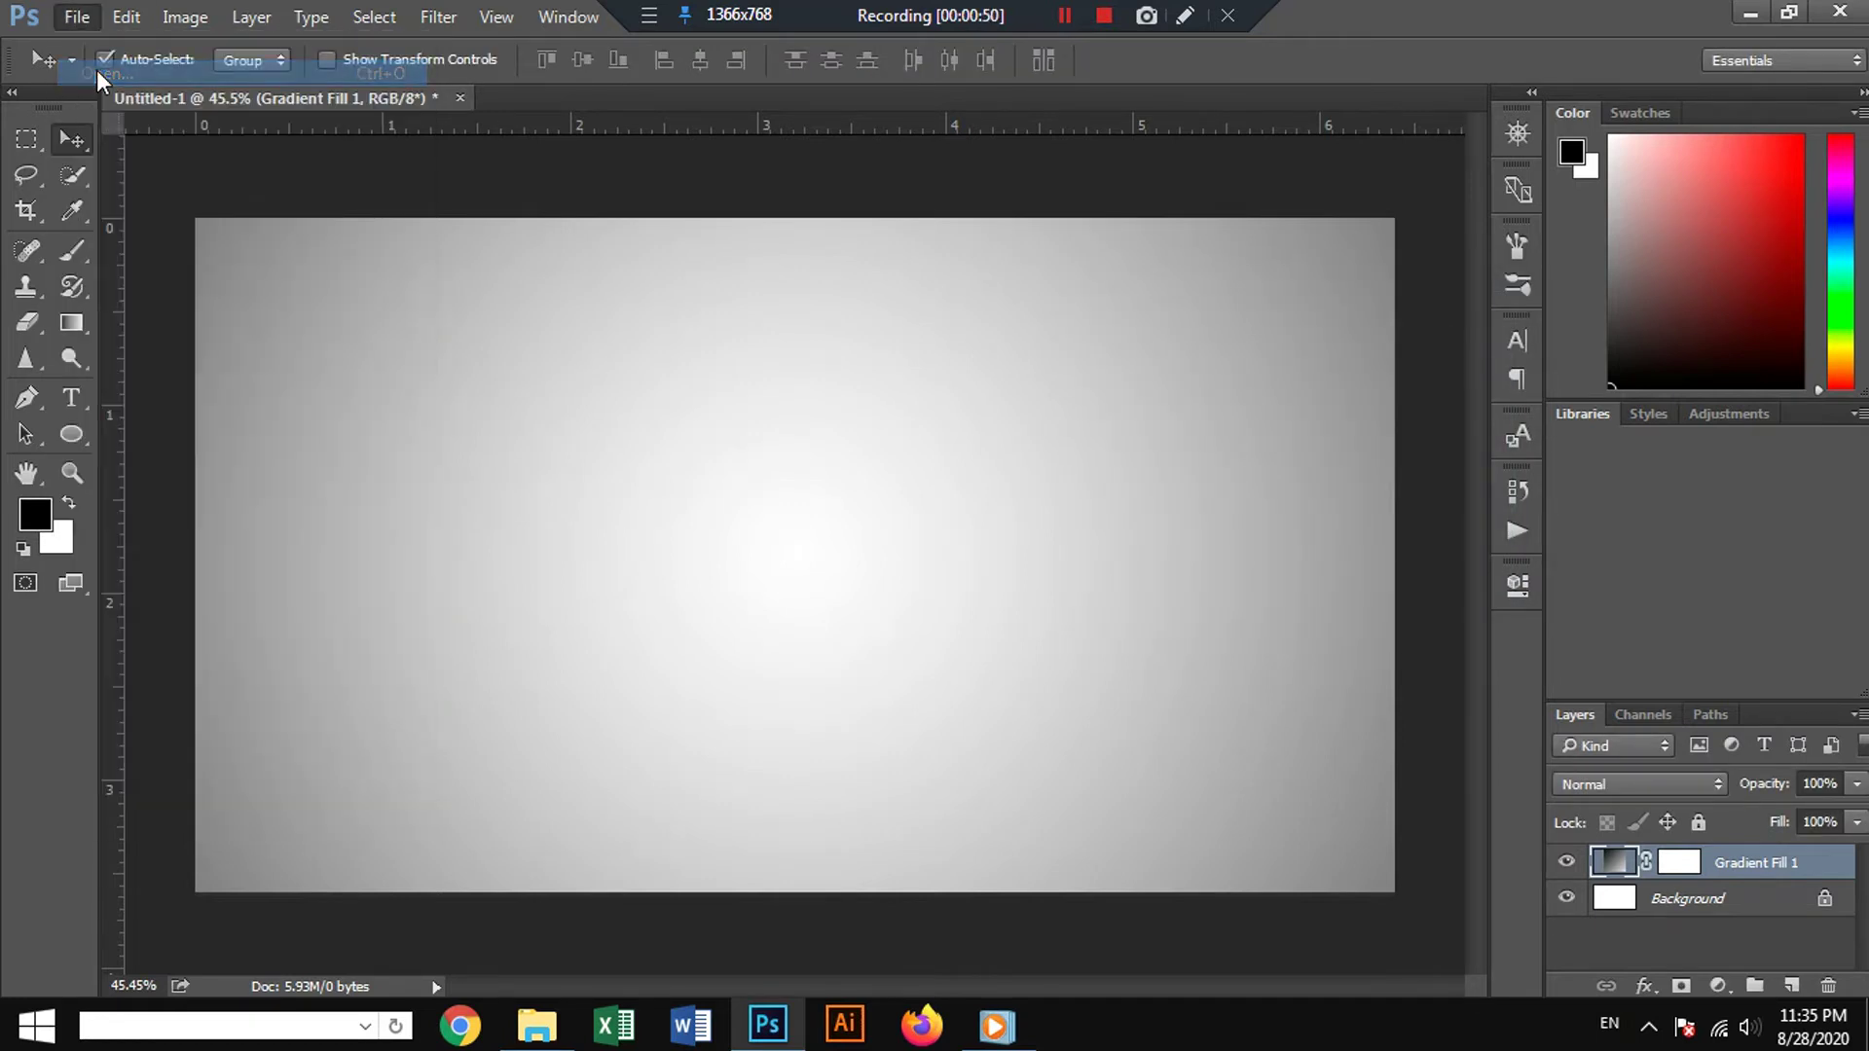
pyautogui.click(477, 292)
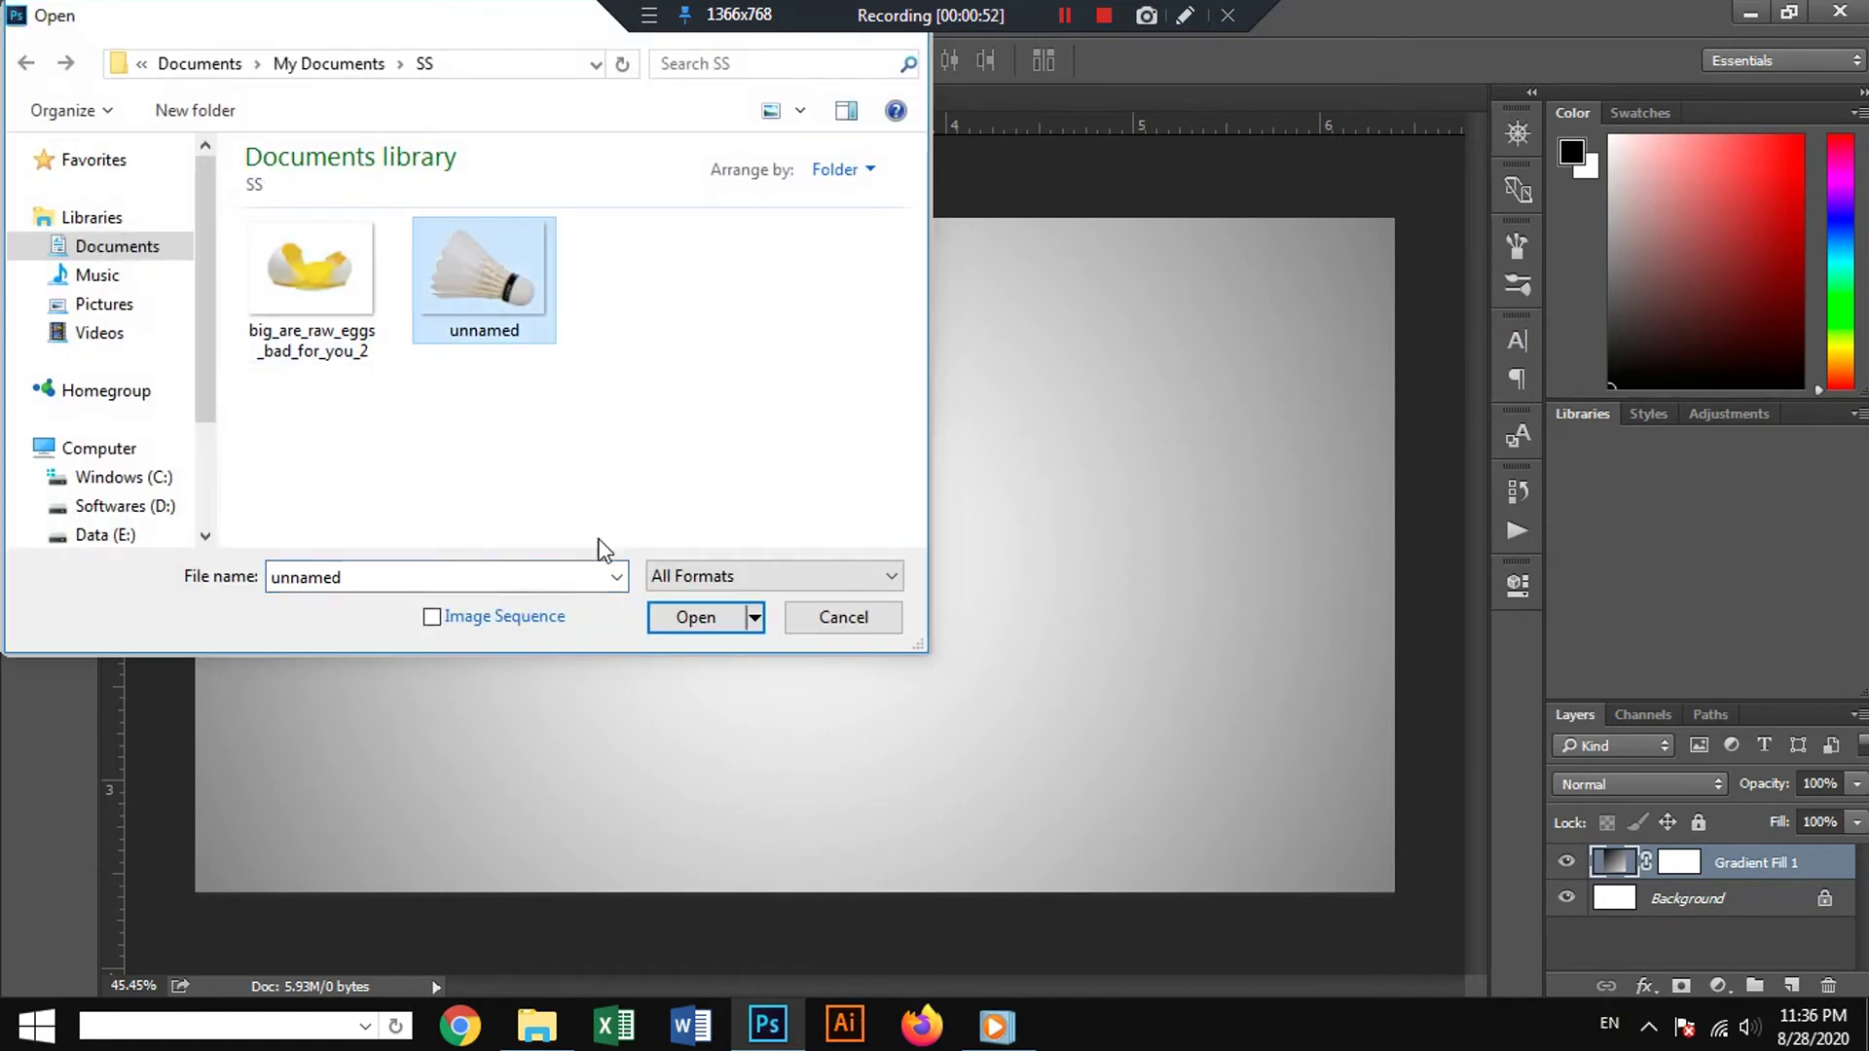
pyautogui.click(686, 617)
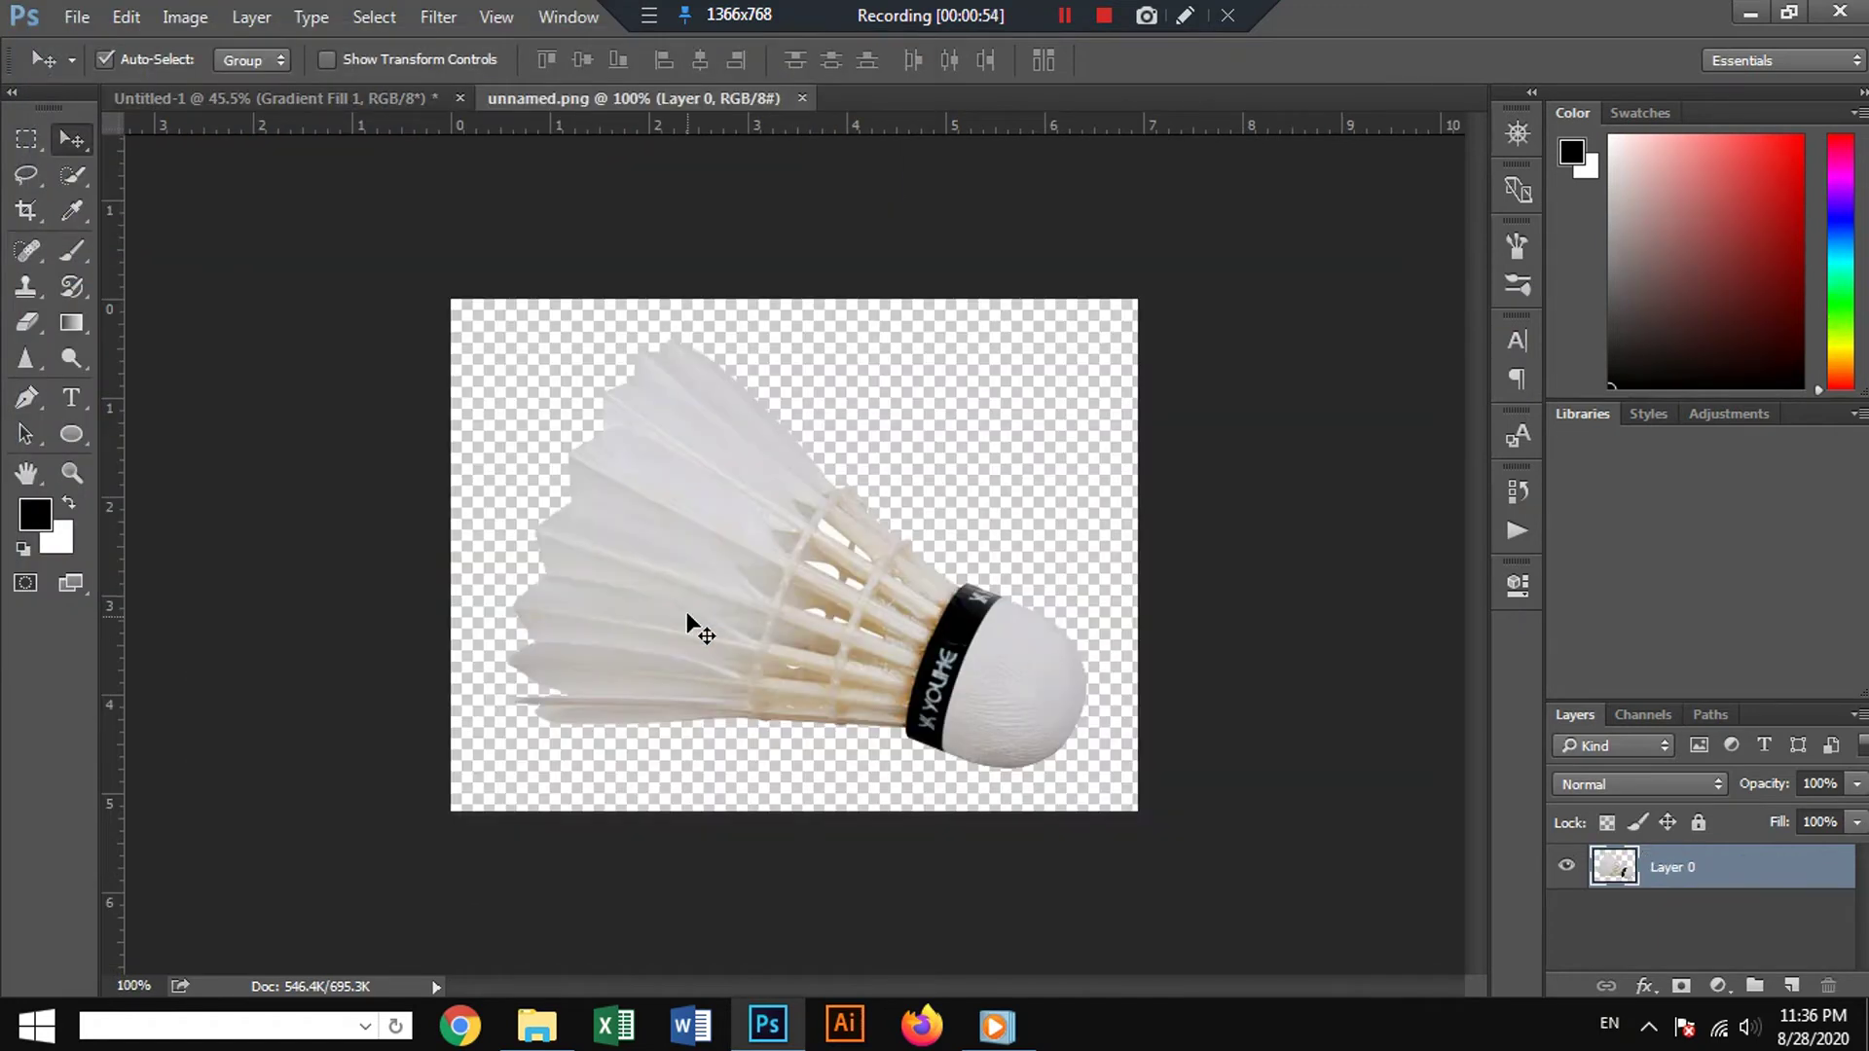
# Drag the shuttlecock into Untitled-1 as Layer 1 and close unnamed.png without saving.
pyautogui.moveTo(686, 607); pyautogui.dragTo(790, 114)
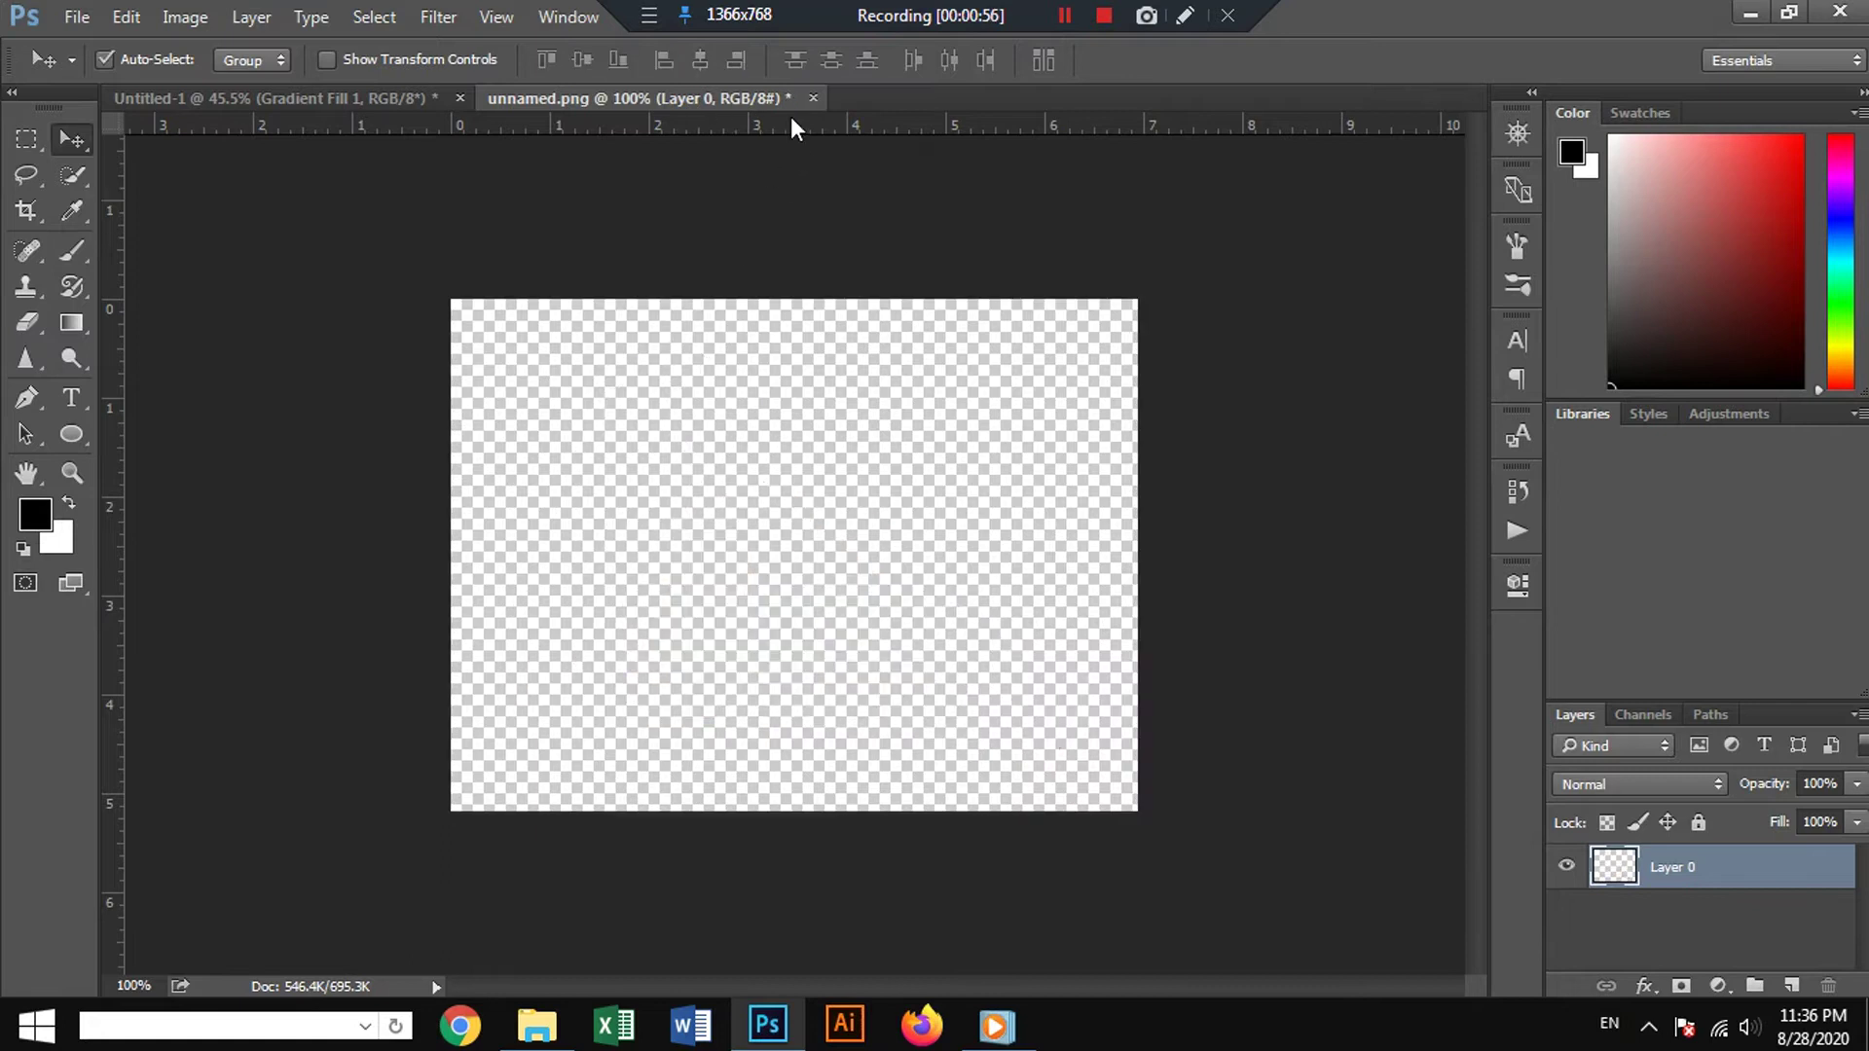
pyautogui.click(812, 98)
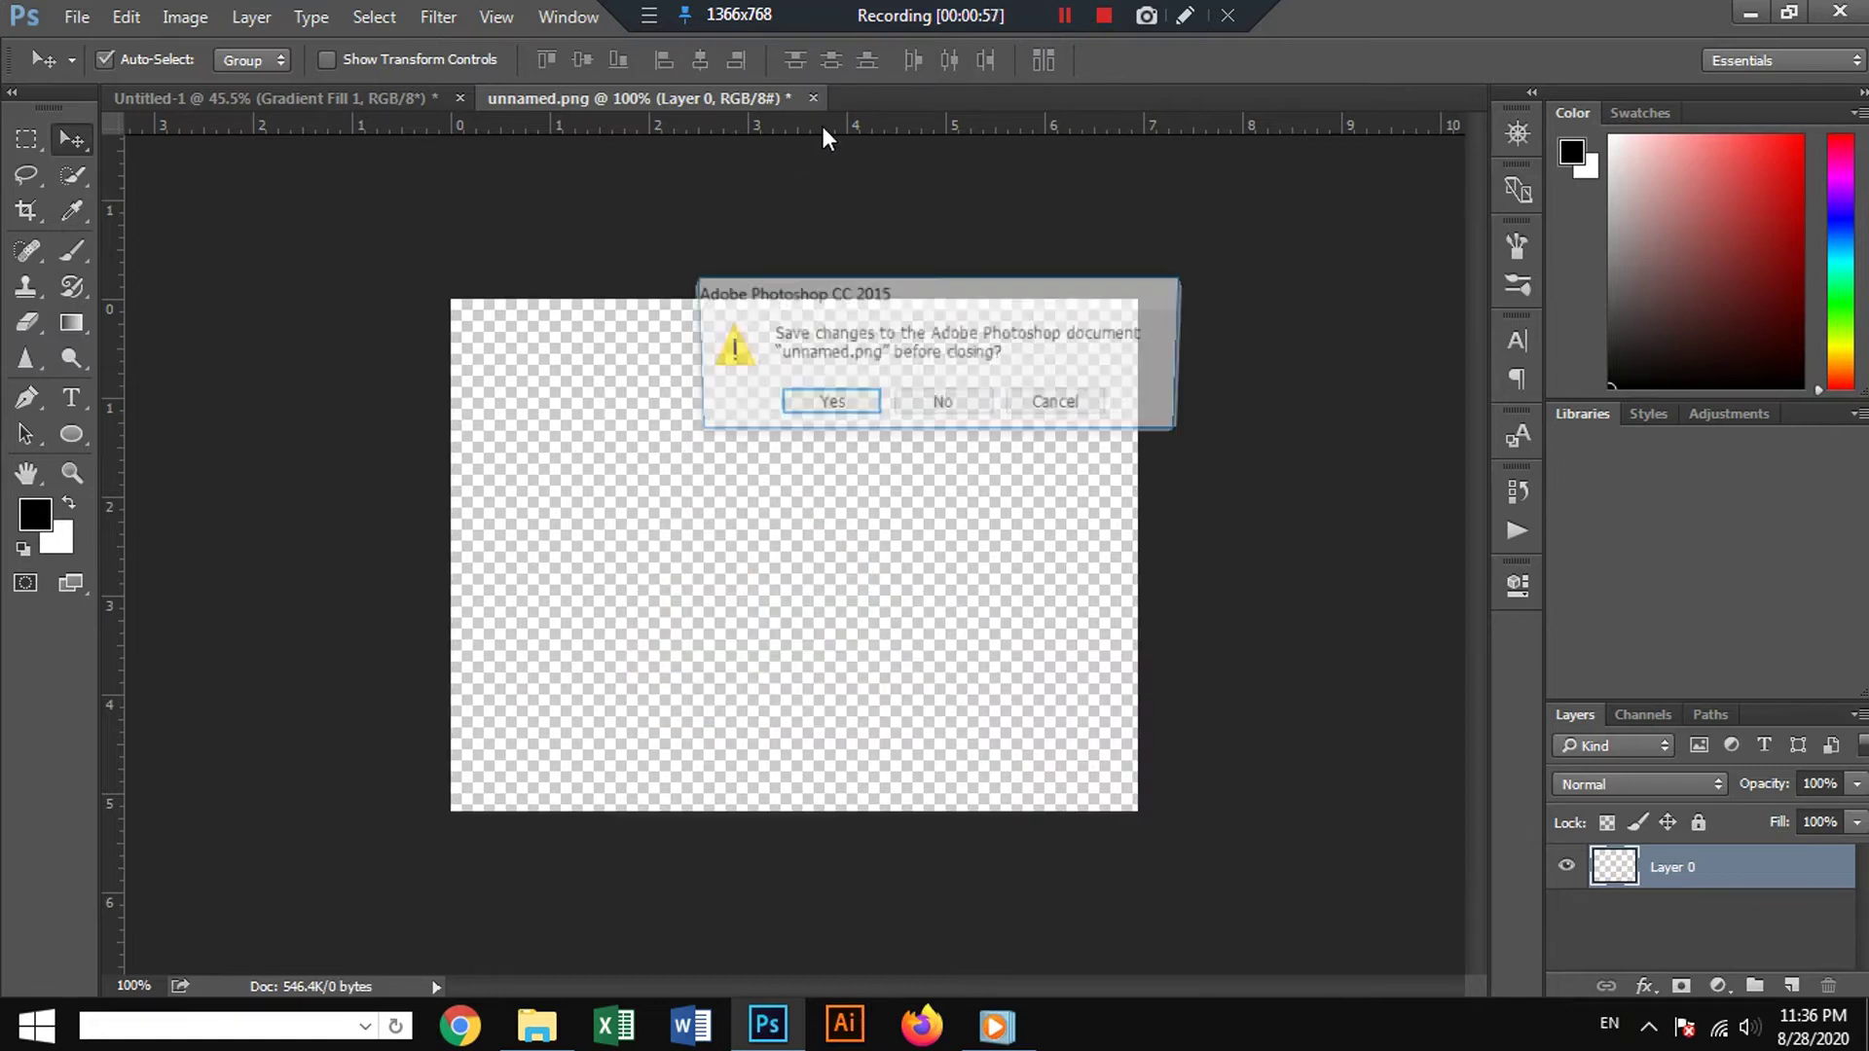
pyautogui.click(943, 405)
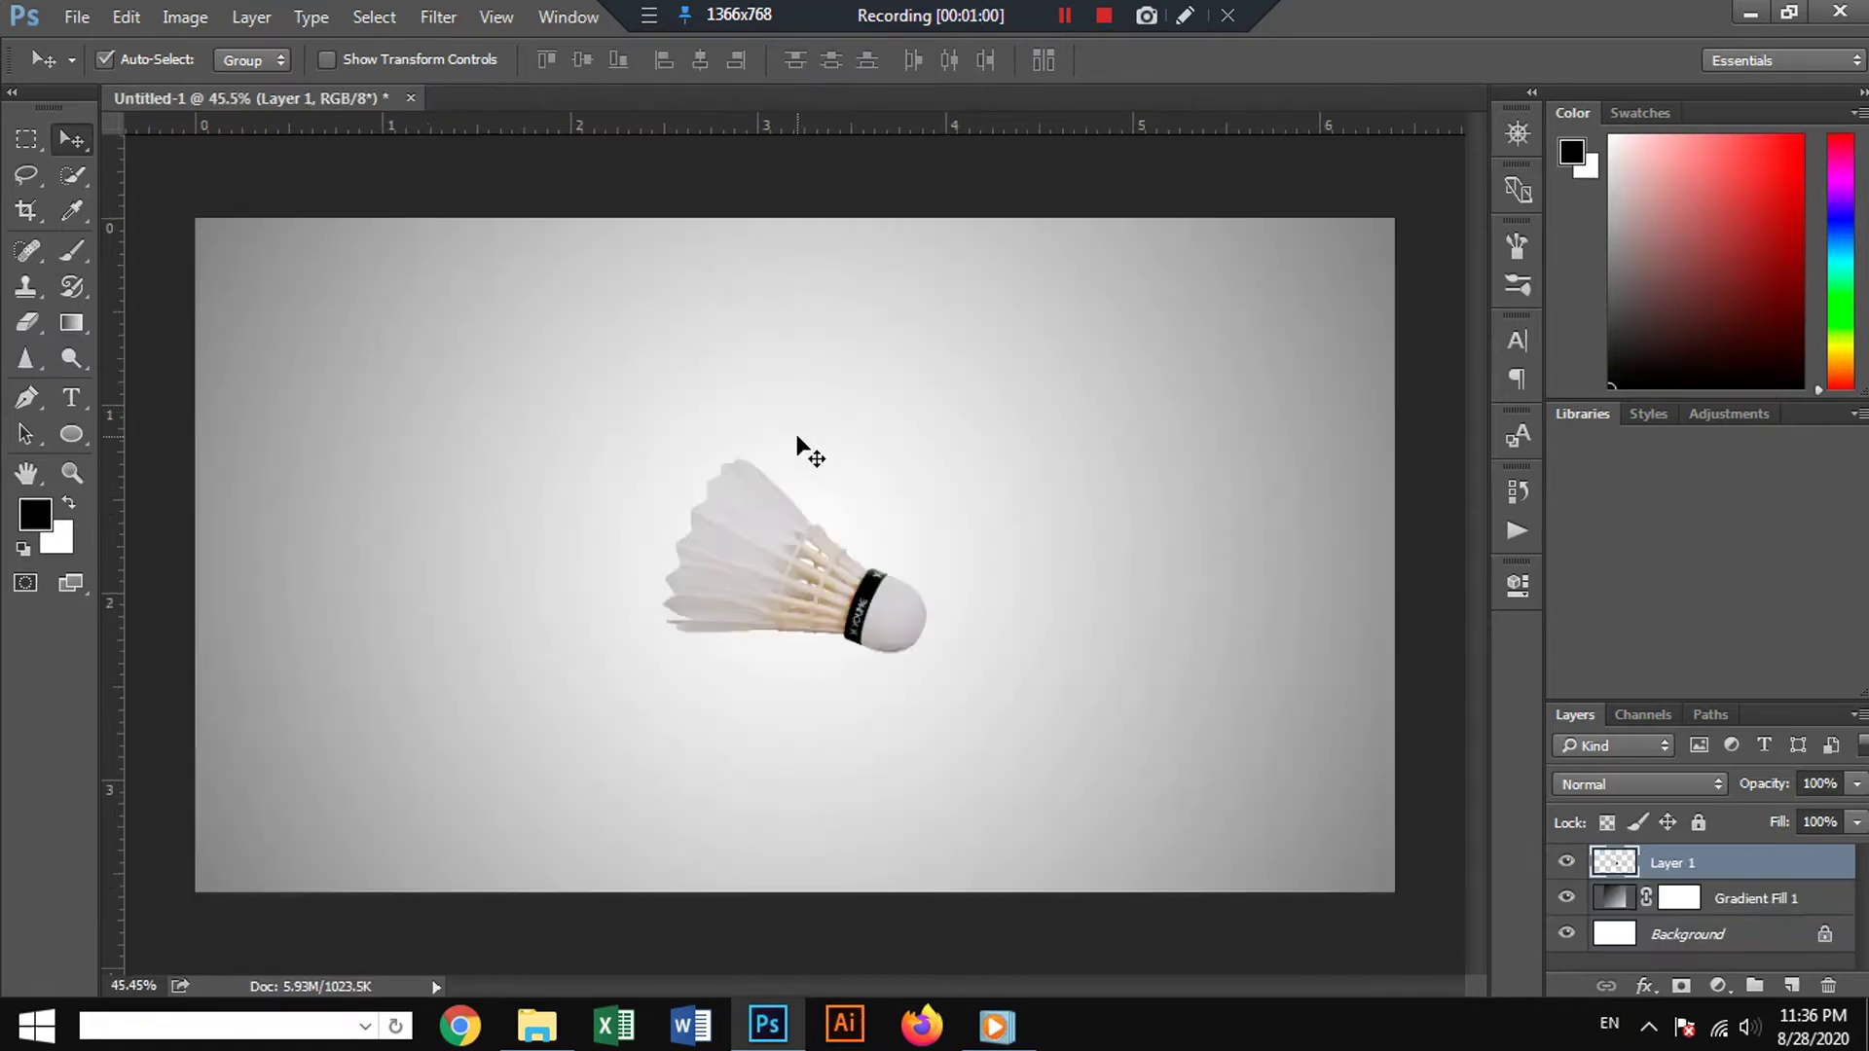
# Free-transform the shuttlecock: rotate -15°, scale to about 202%, and move it left.
pyautogui.hotkey('ctrl', 't')
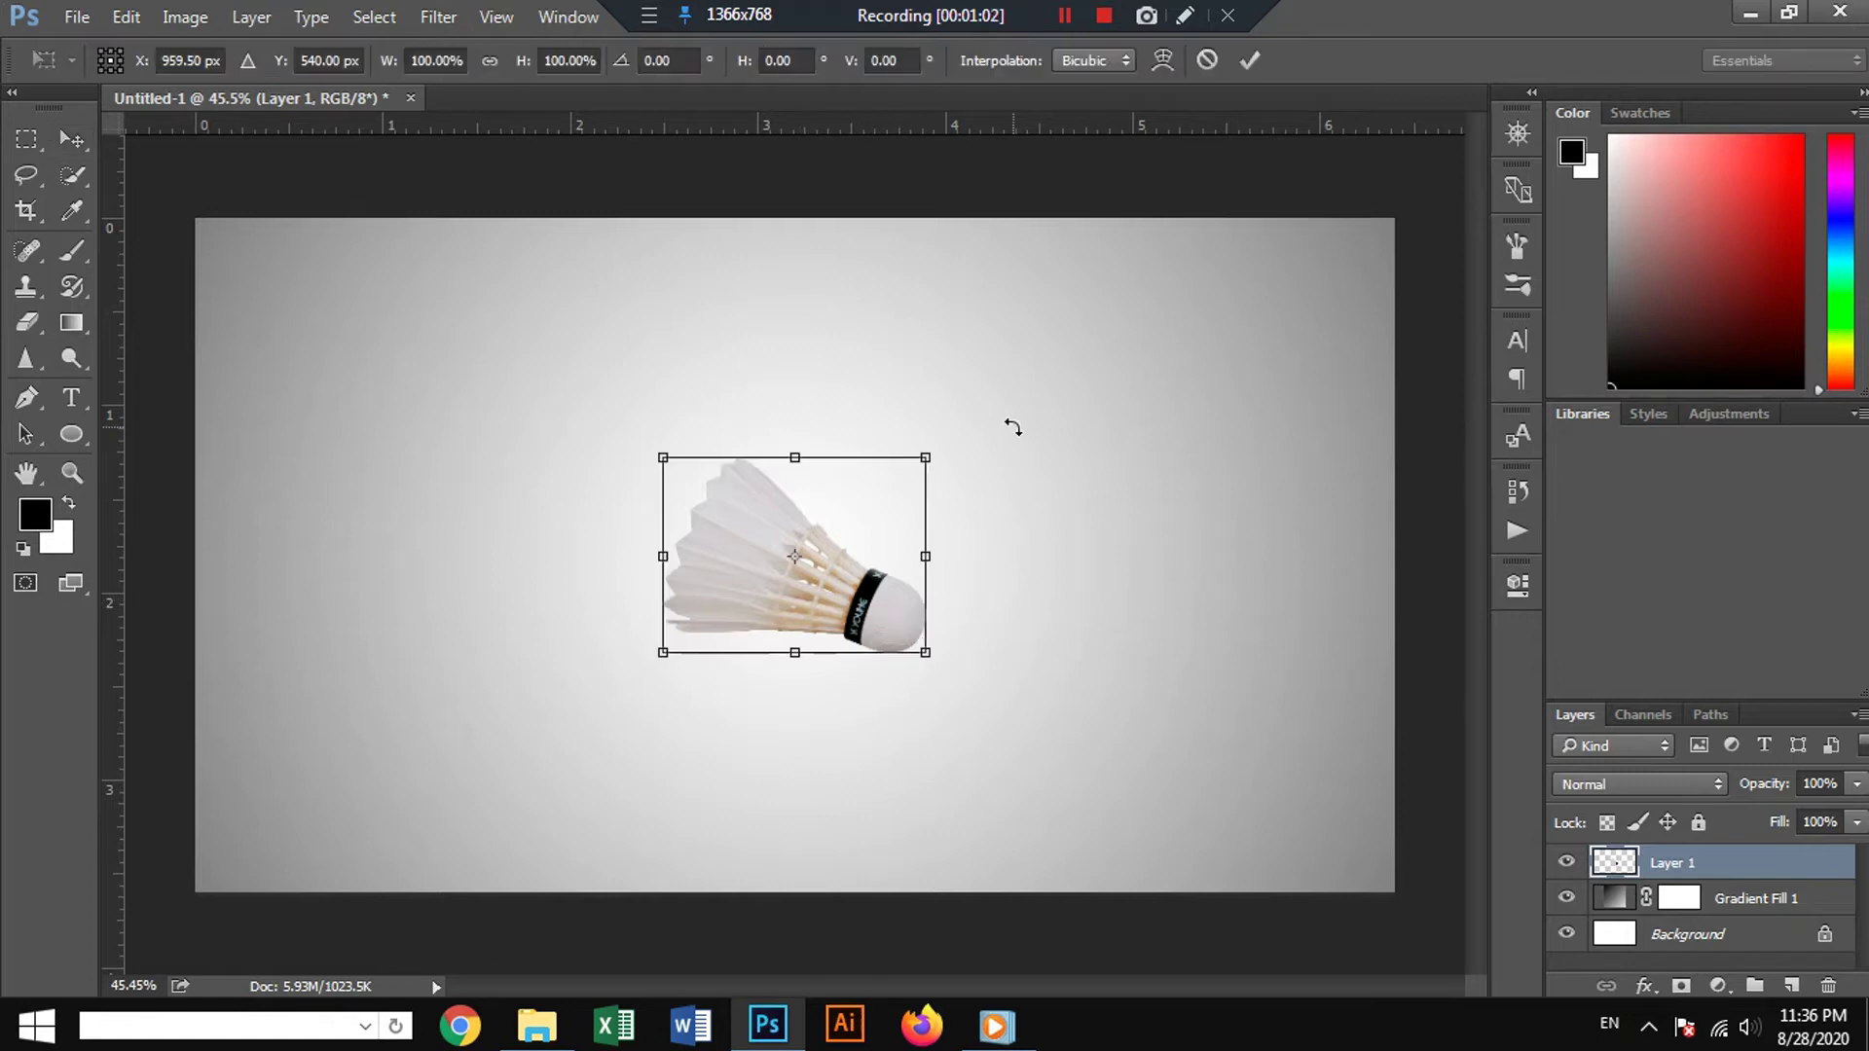
pyautogui.moveTo(1013, 422); pyautogui.dragTo(948, 422)
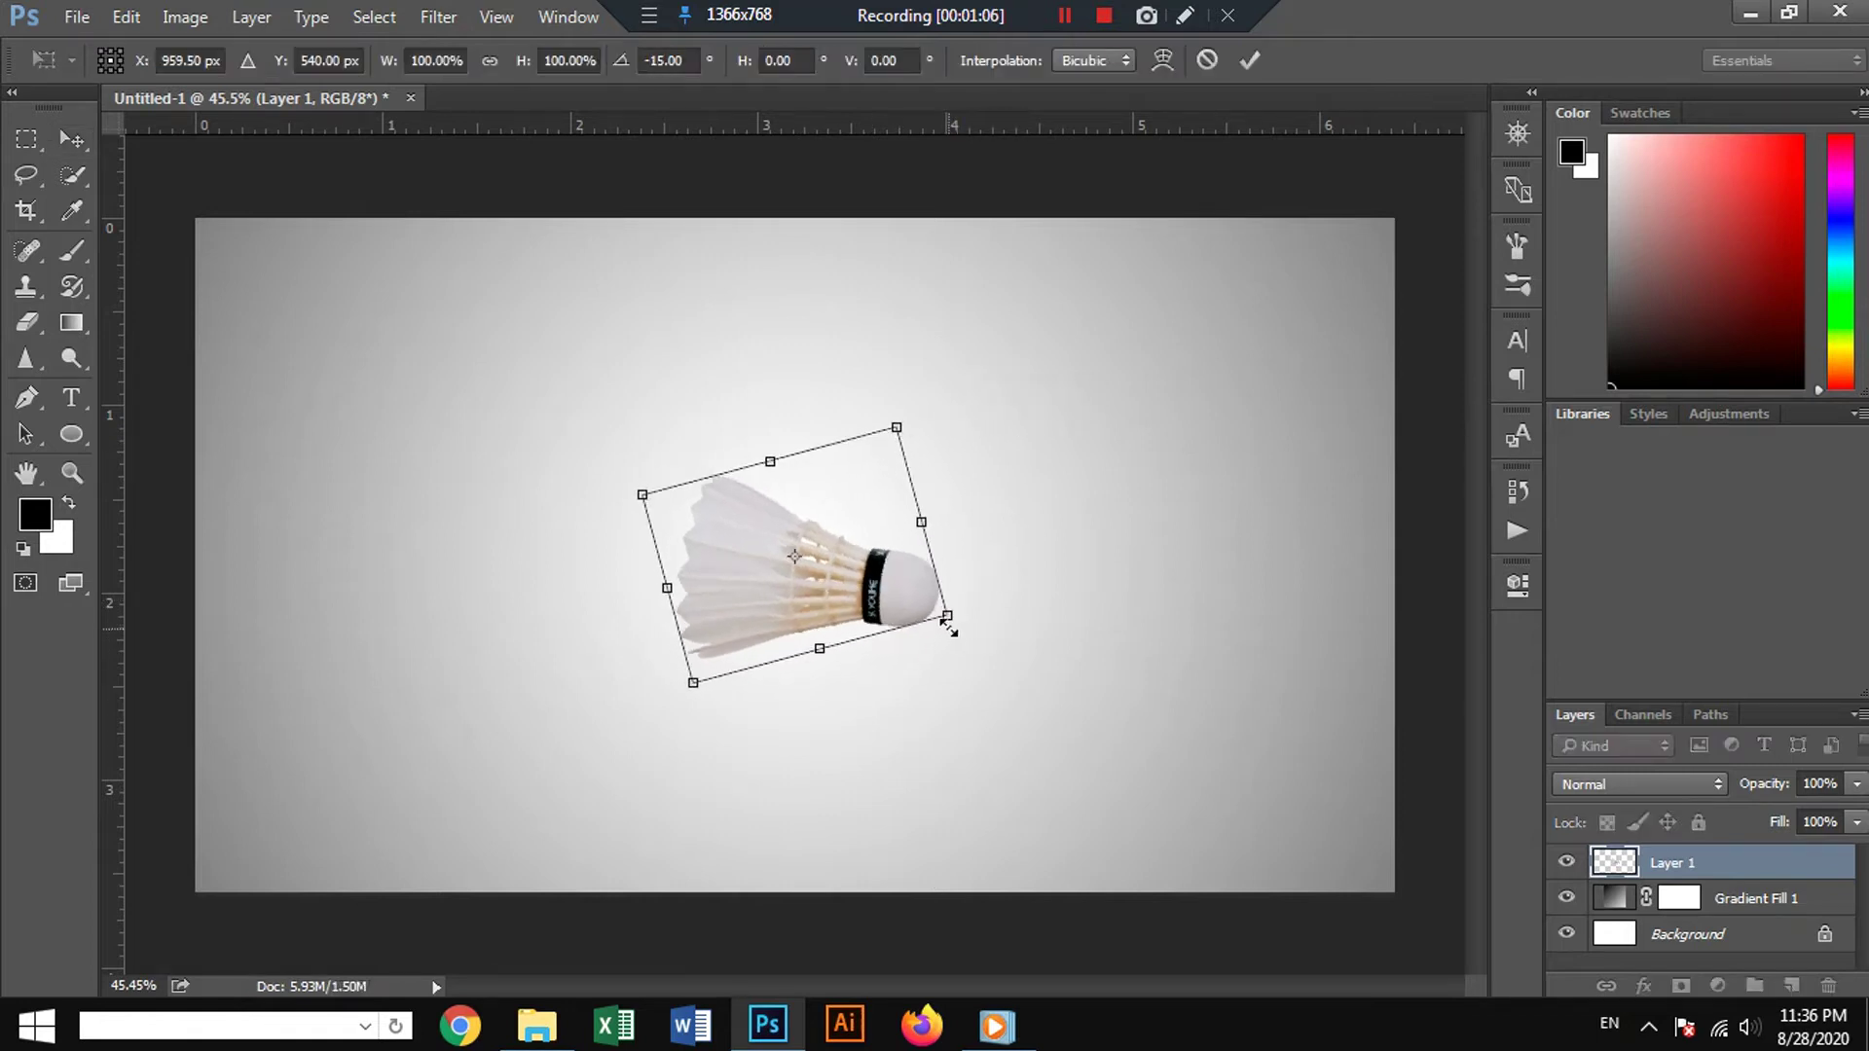
pyautogui.moveTo(949, 621); pyautogui.dragTo(1066, 785)
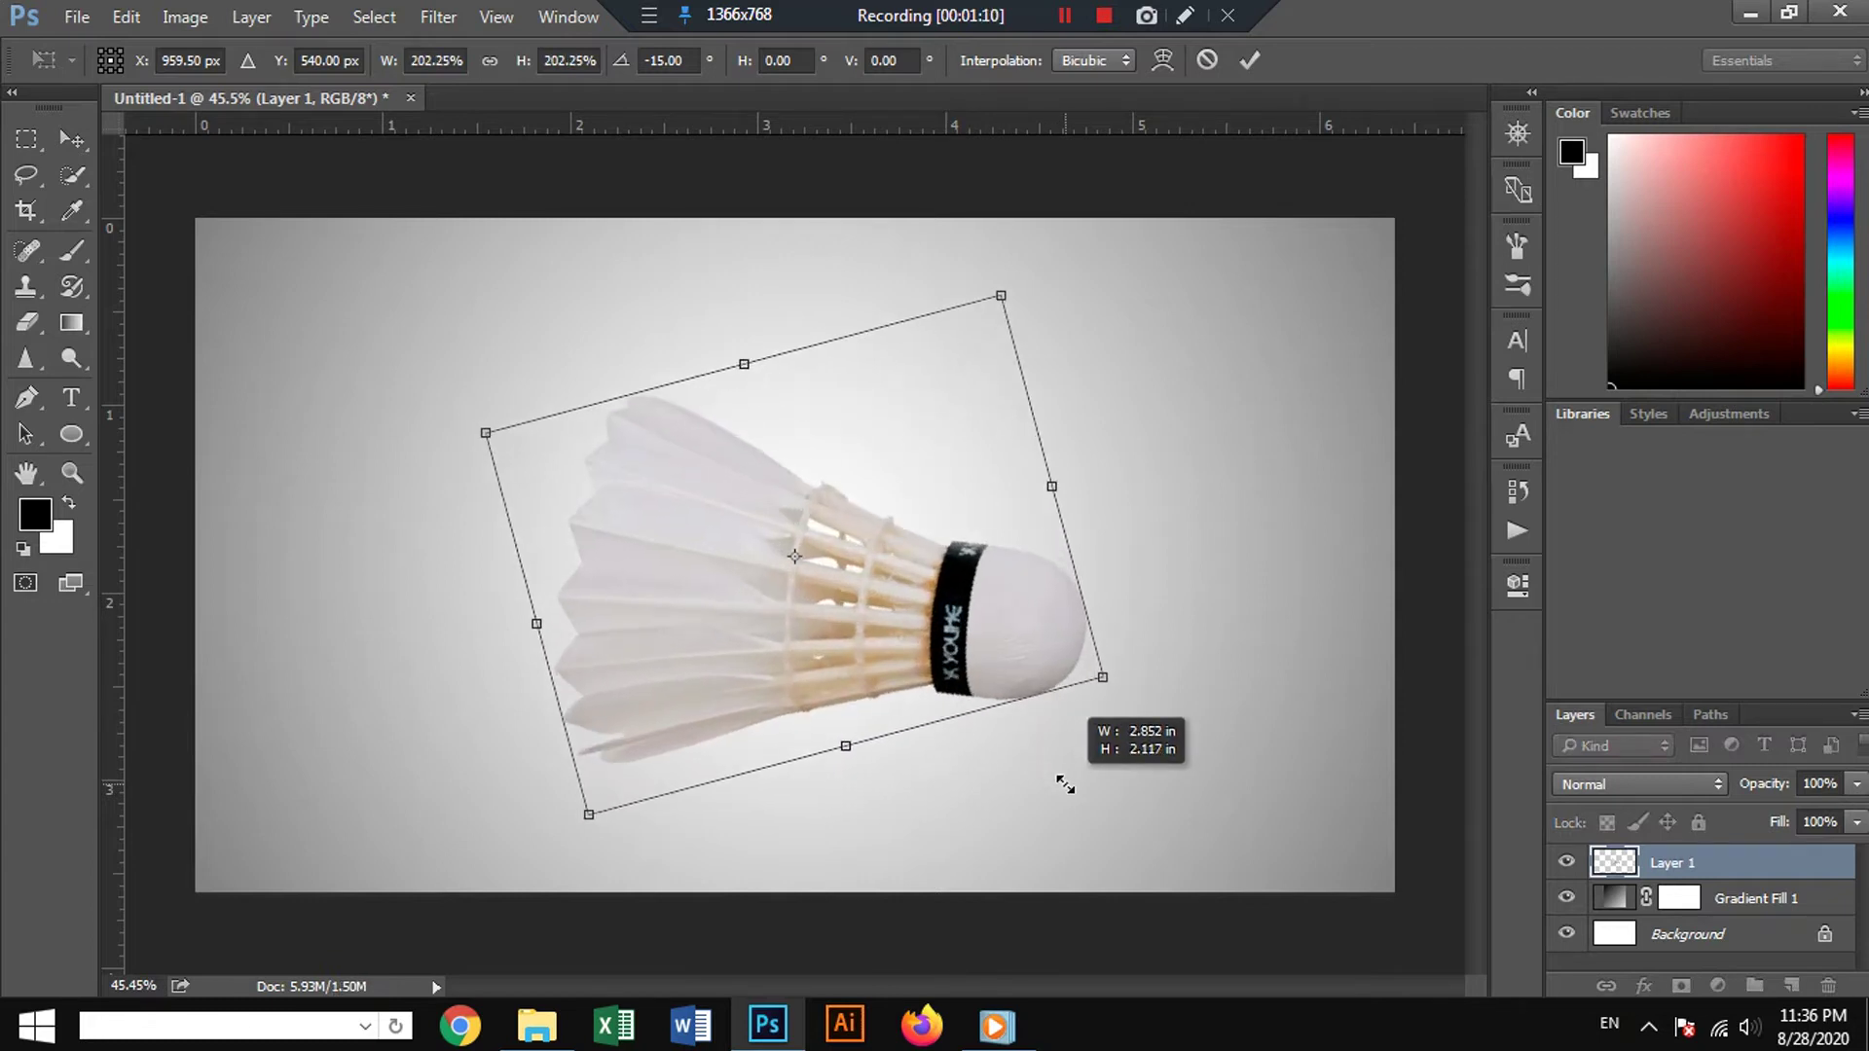
pyautogui.moveTo(1012, 640)
pyautogui.mouseDown()
pyautogui.moveTo(880, 635)
pyautogui.moveTo(822, 608)
pyautogui.mouseUp()
pyautogui.press('Return')
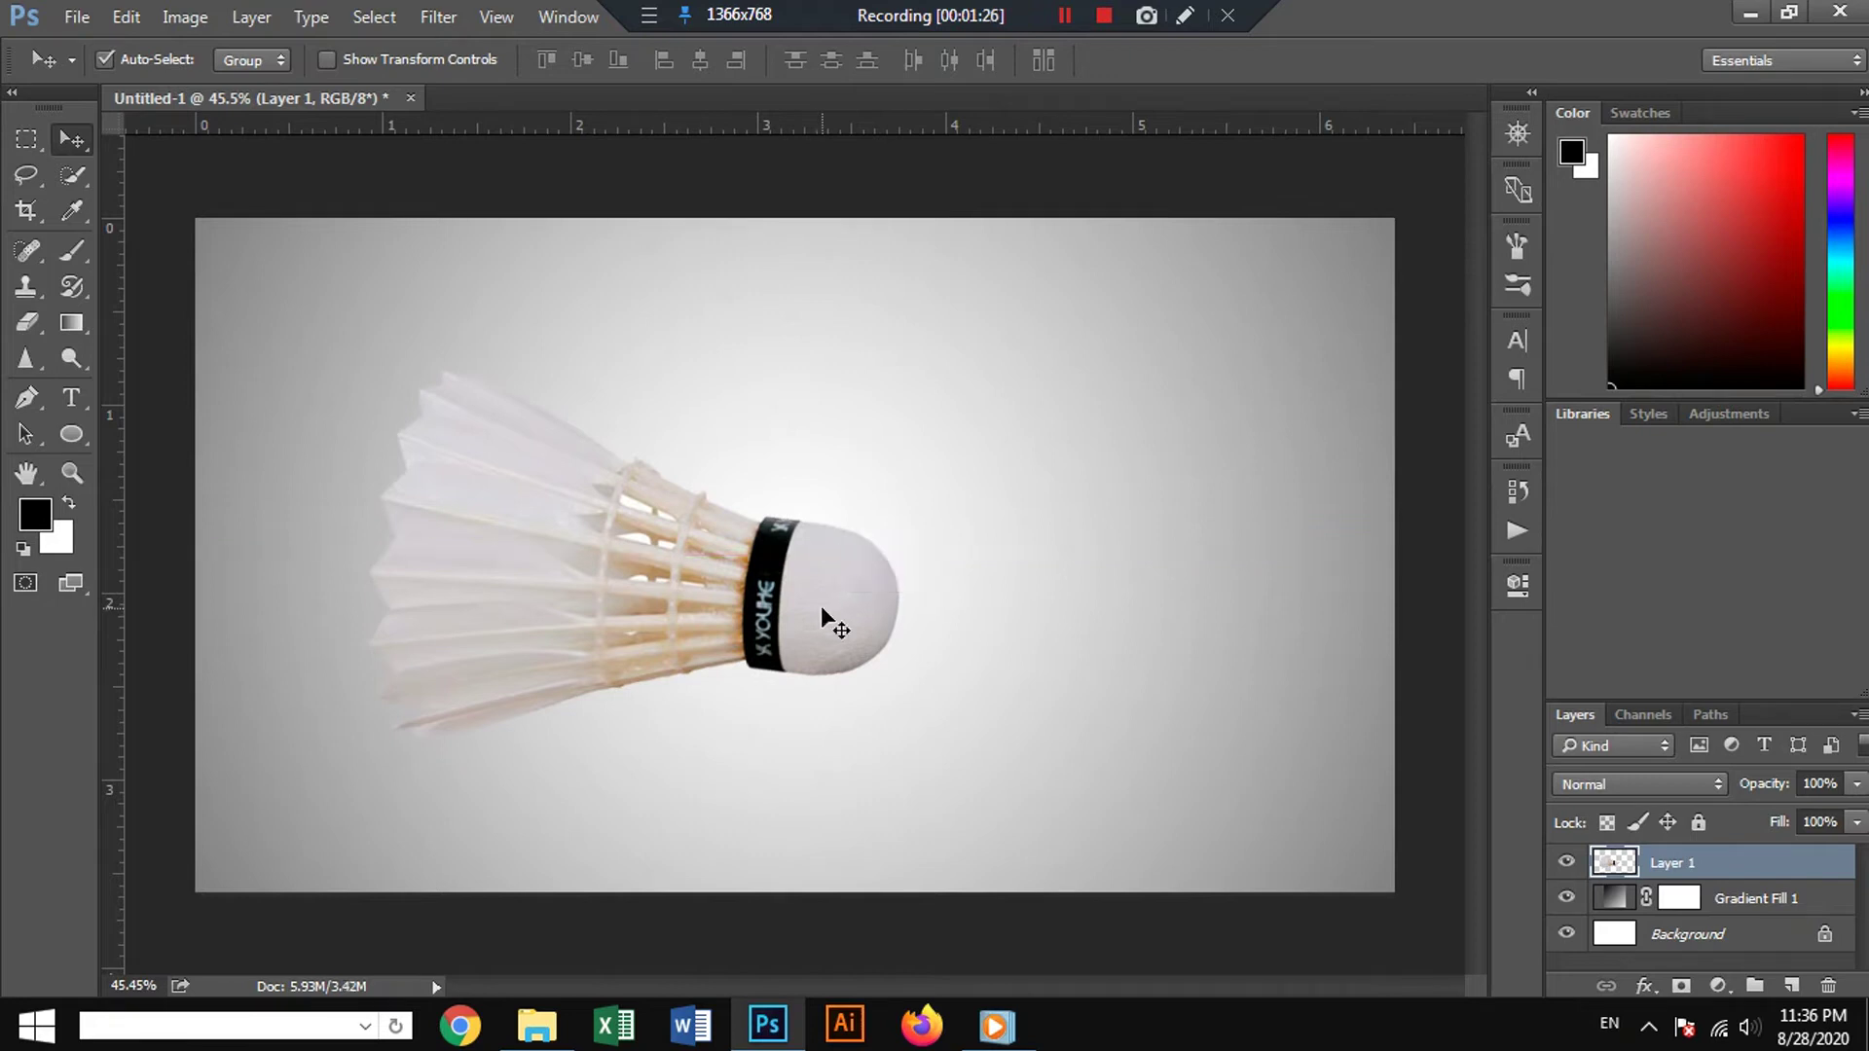
# Add a new layer and paint a soft black brush dab beside the cork.
pyautogui.click(1689, 899)
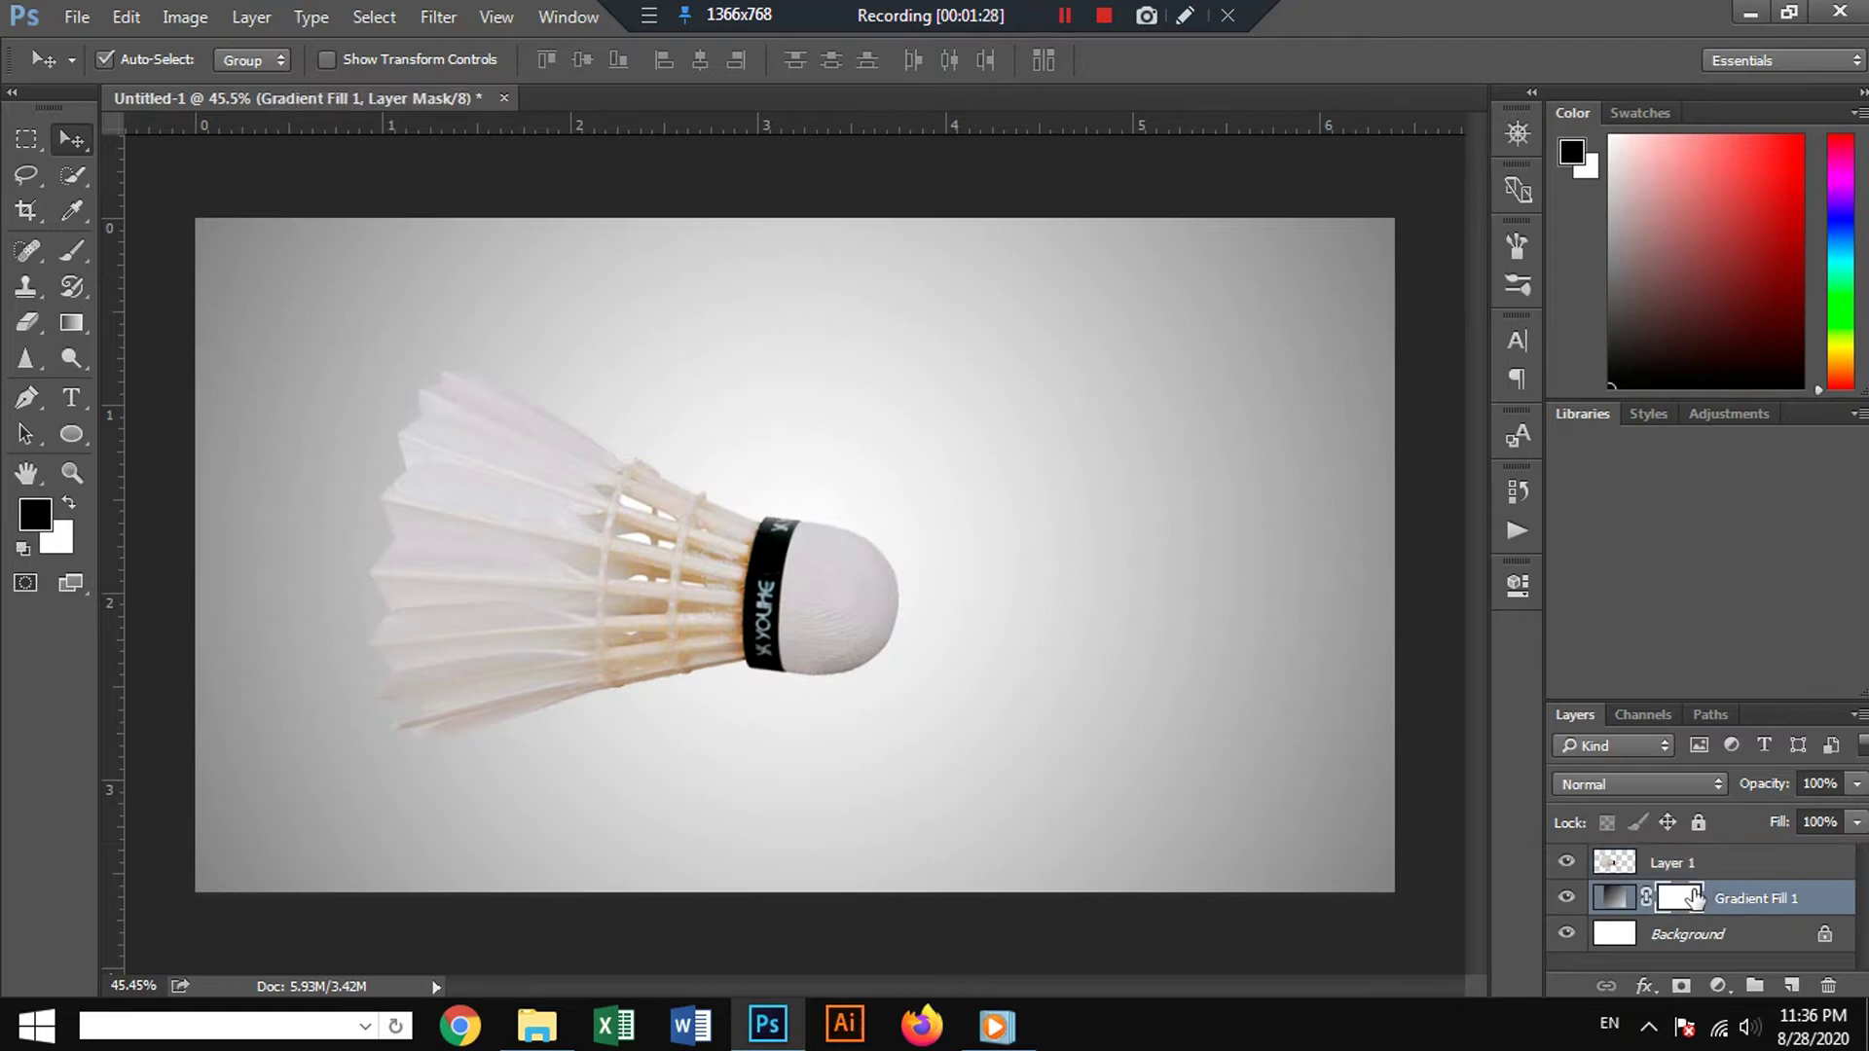
pyautogui.click(1791, 985)
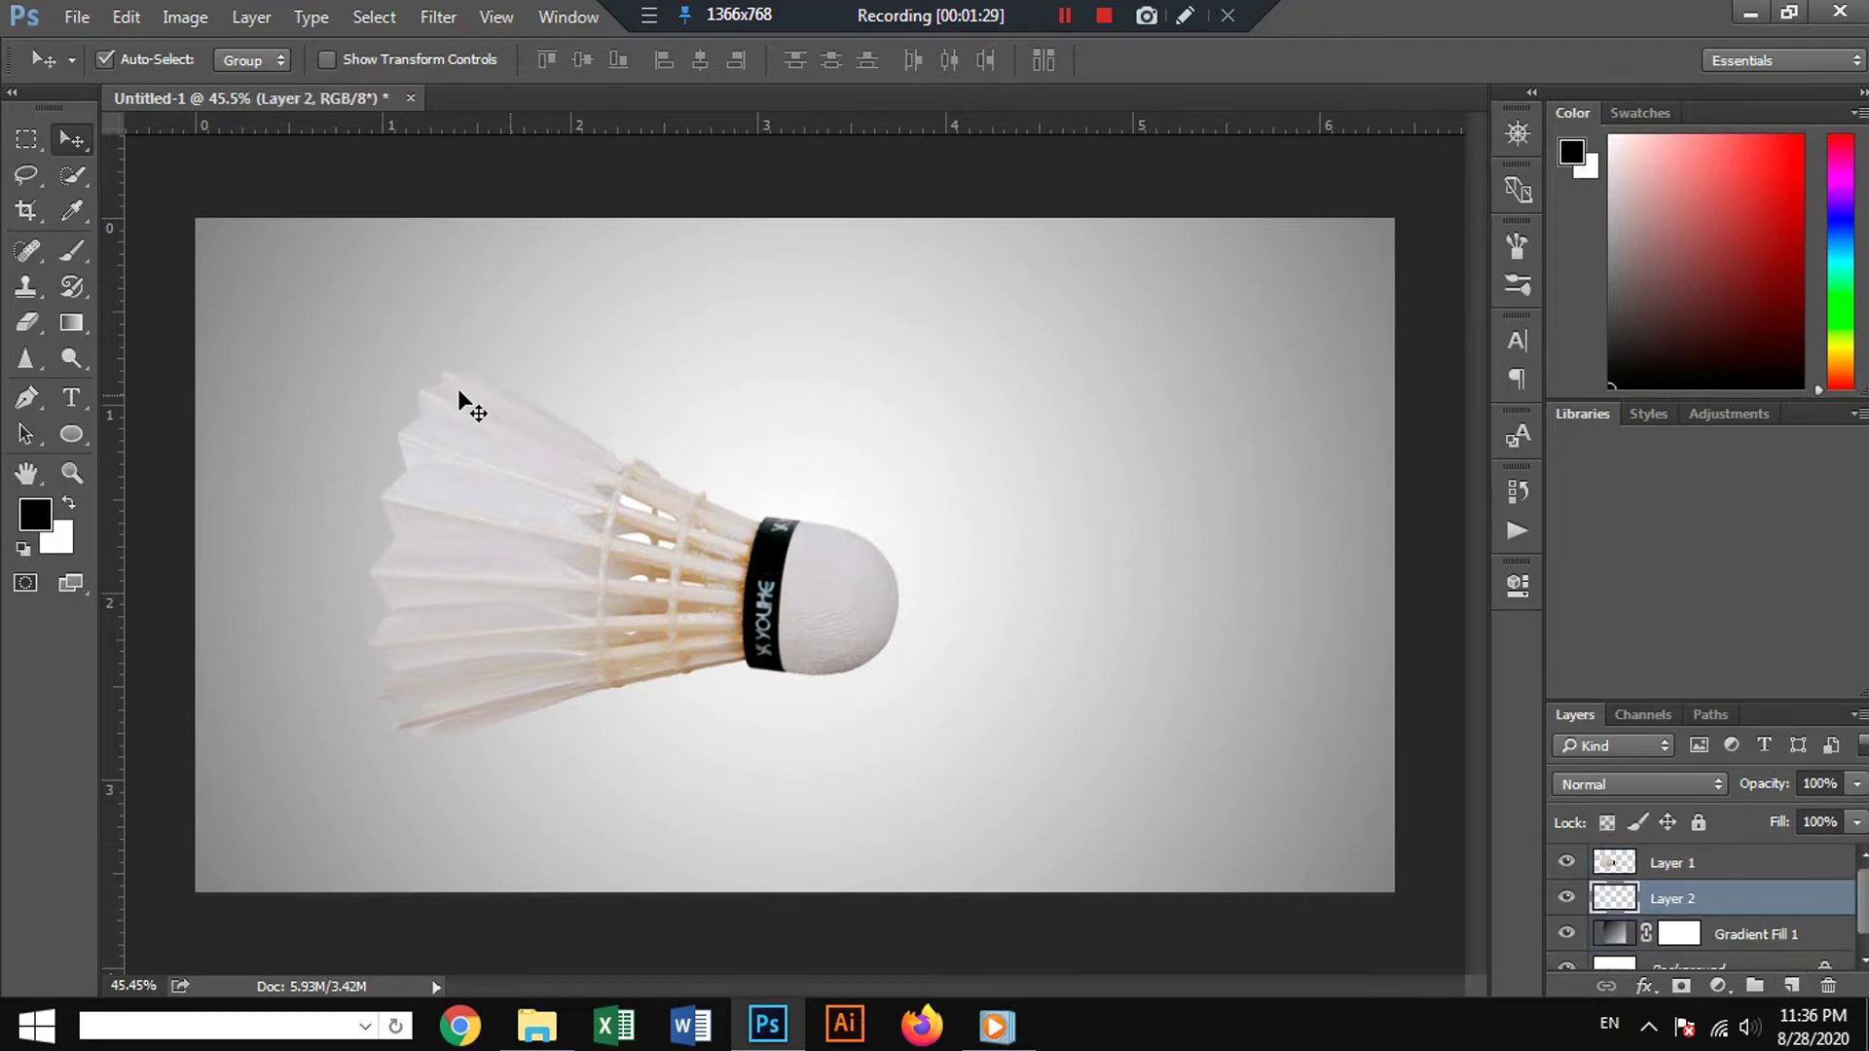
pyautogui.click(72, 253)
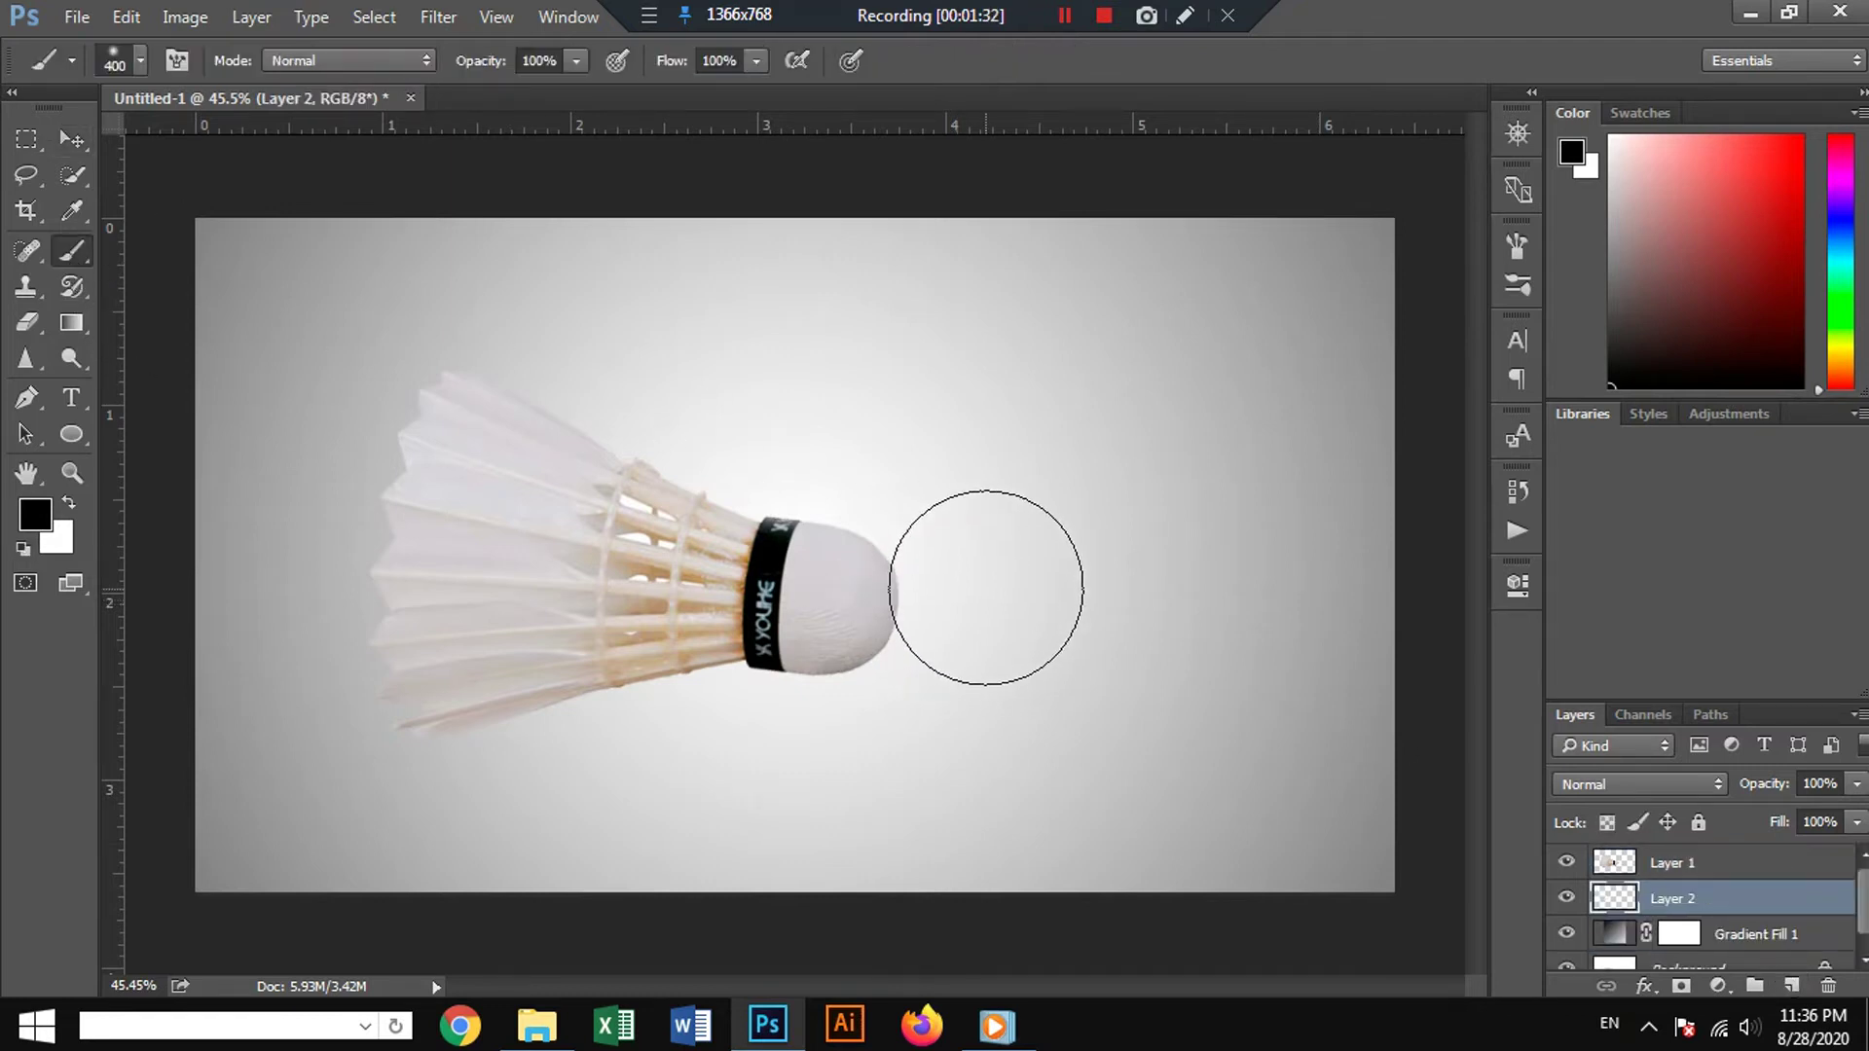
pyautogui.click(986, 586)
# Squash the black dab vertically into a flat shadow ellipse.
pyautogui.click(72, 140)
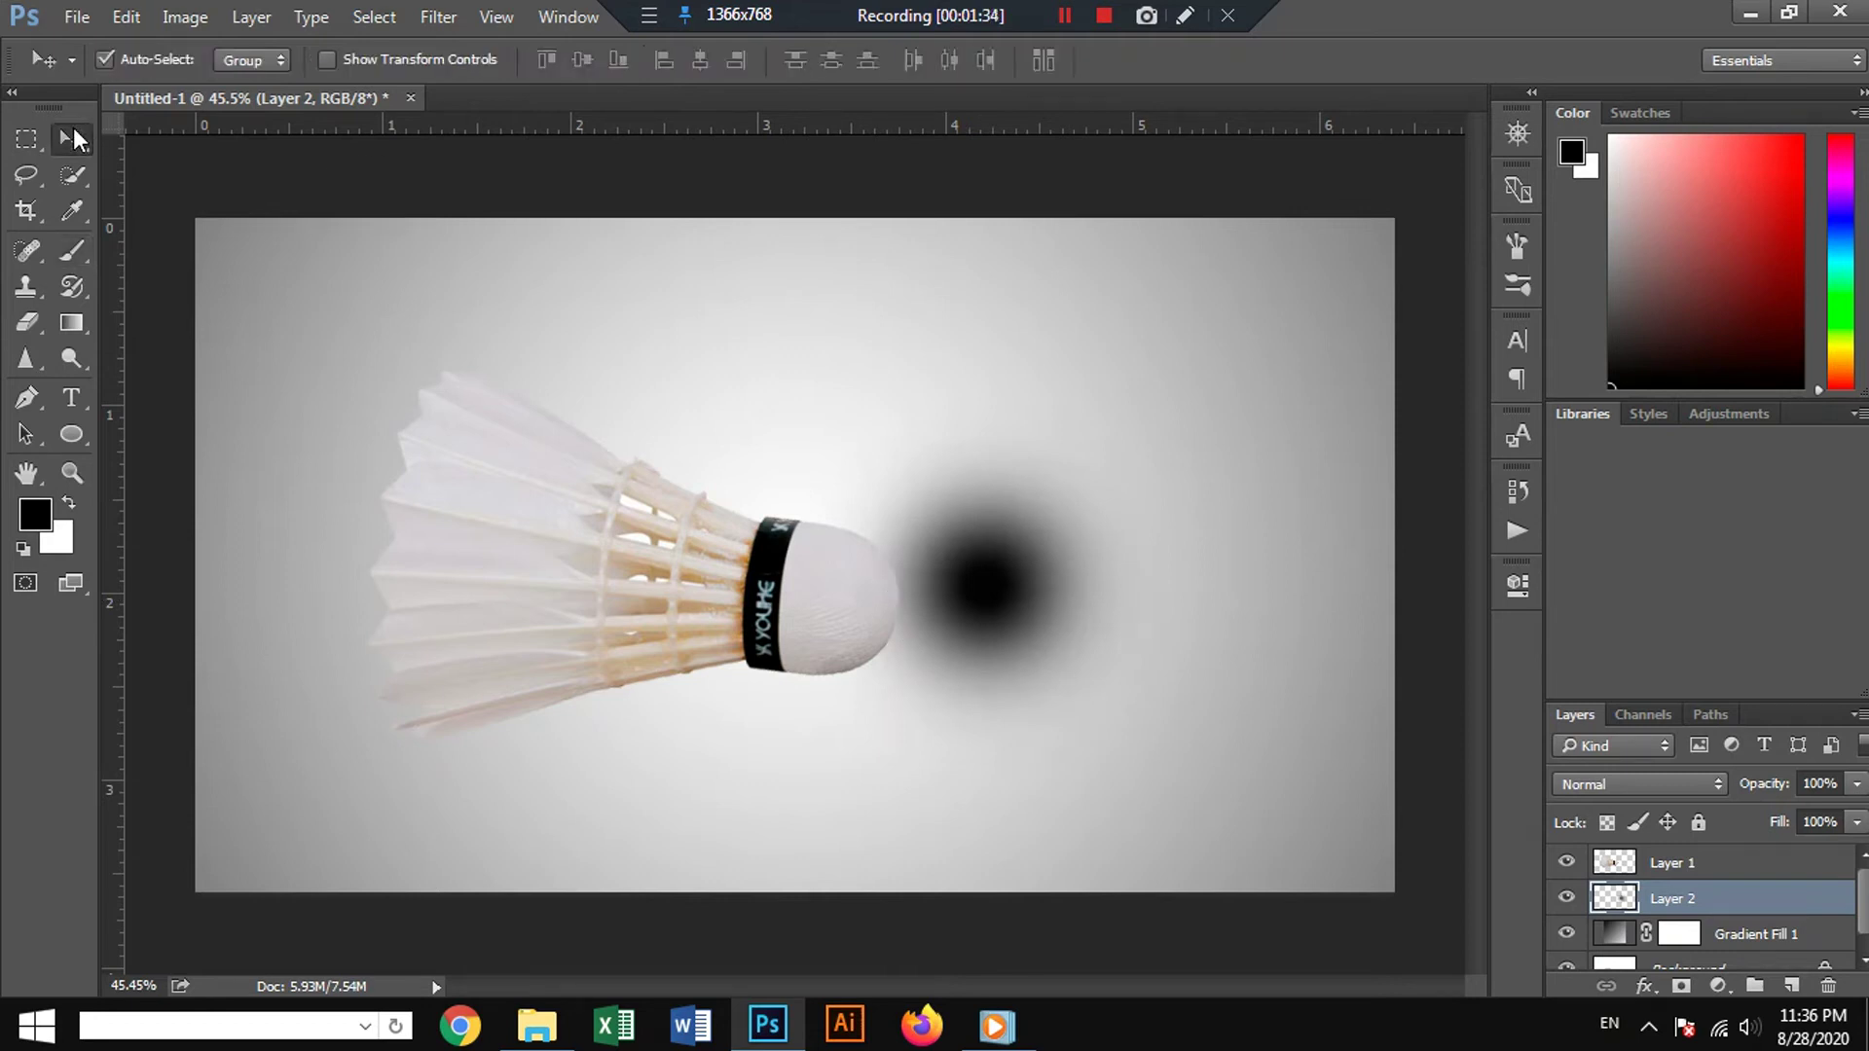
pyautogui.hotkey('ctrl', 't')
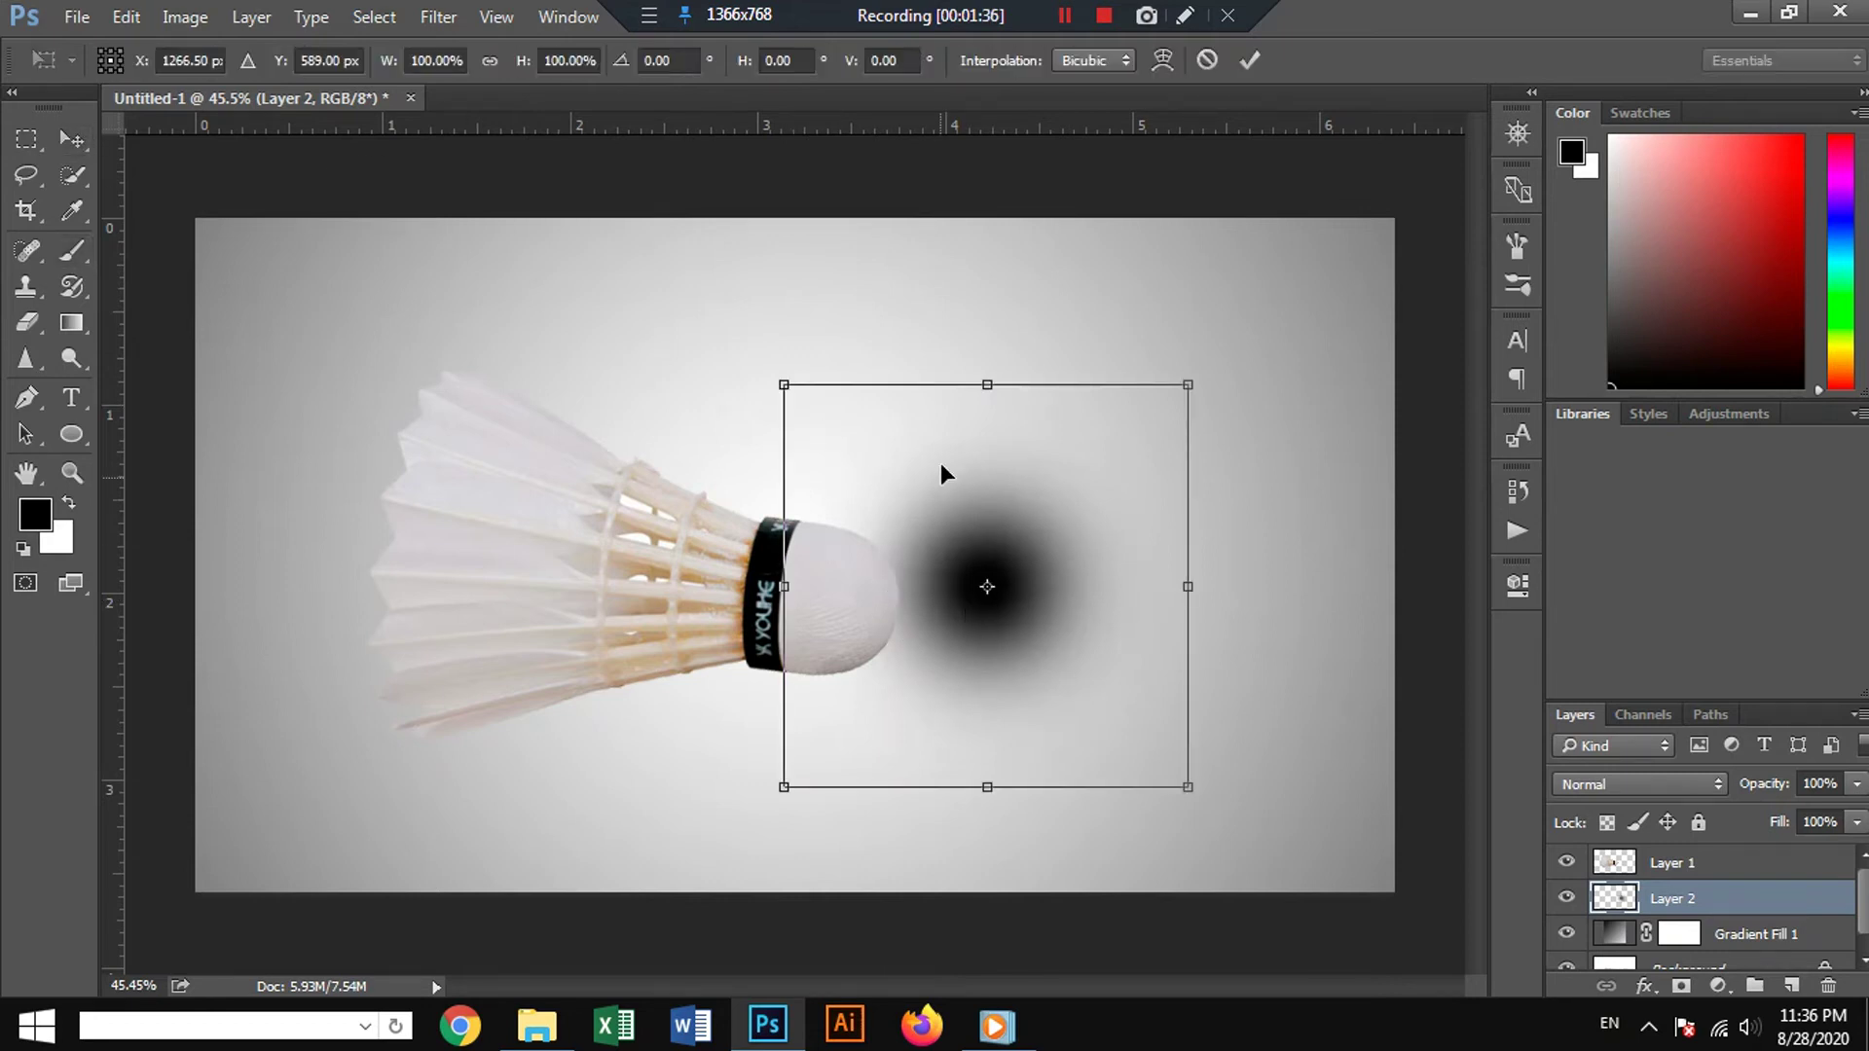
pyautogui.moveTo(991, 393)
pyautogui.mouseDown()
pyautogui.moveTo(1031, 574)
pyautogui.moveTo(845, 666)
pyautogui.moveTo(965, 676)
pyautogui.mouseUp()
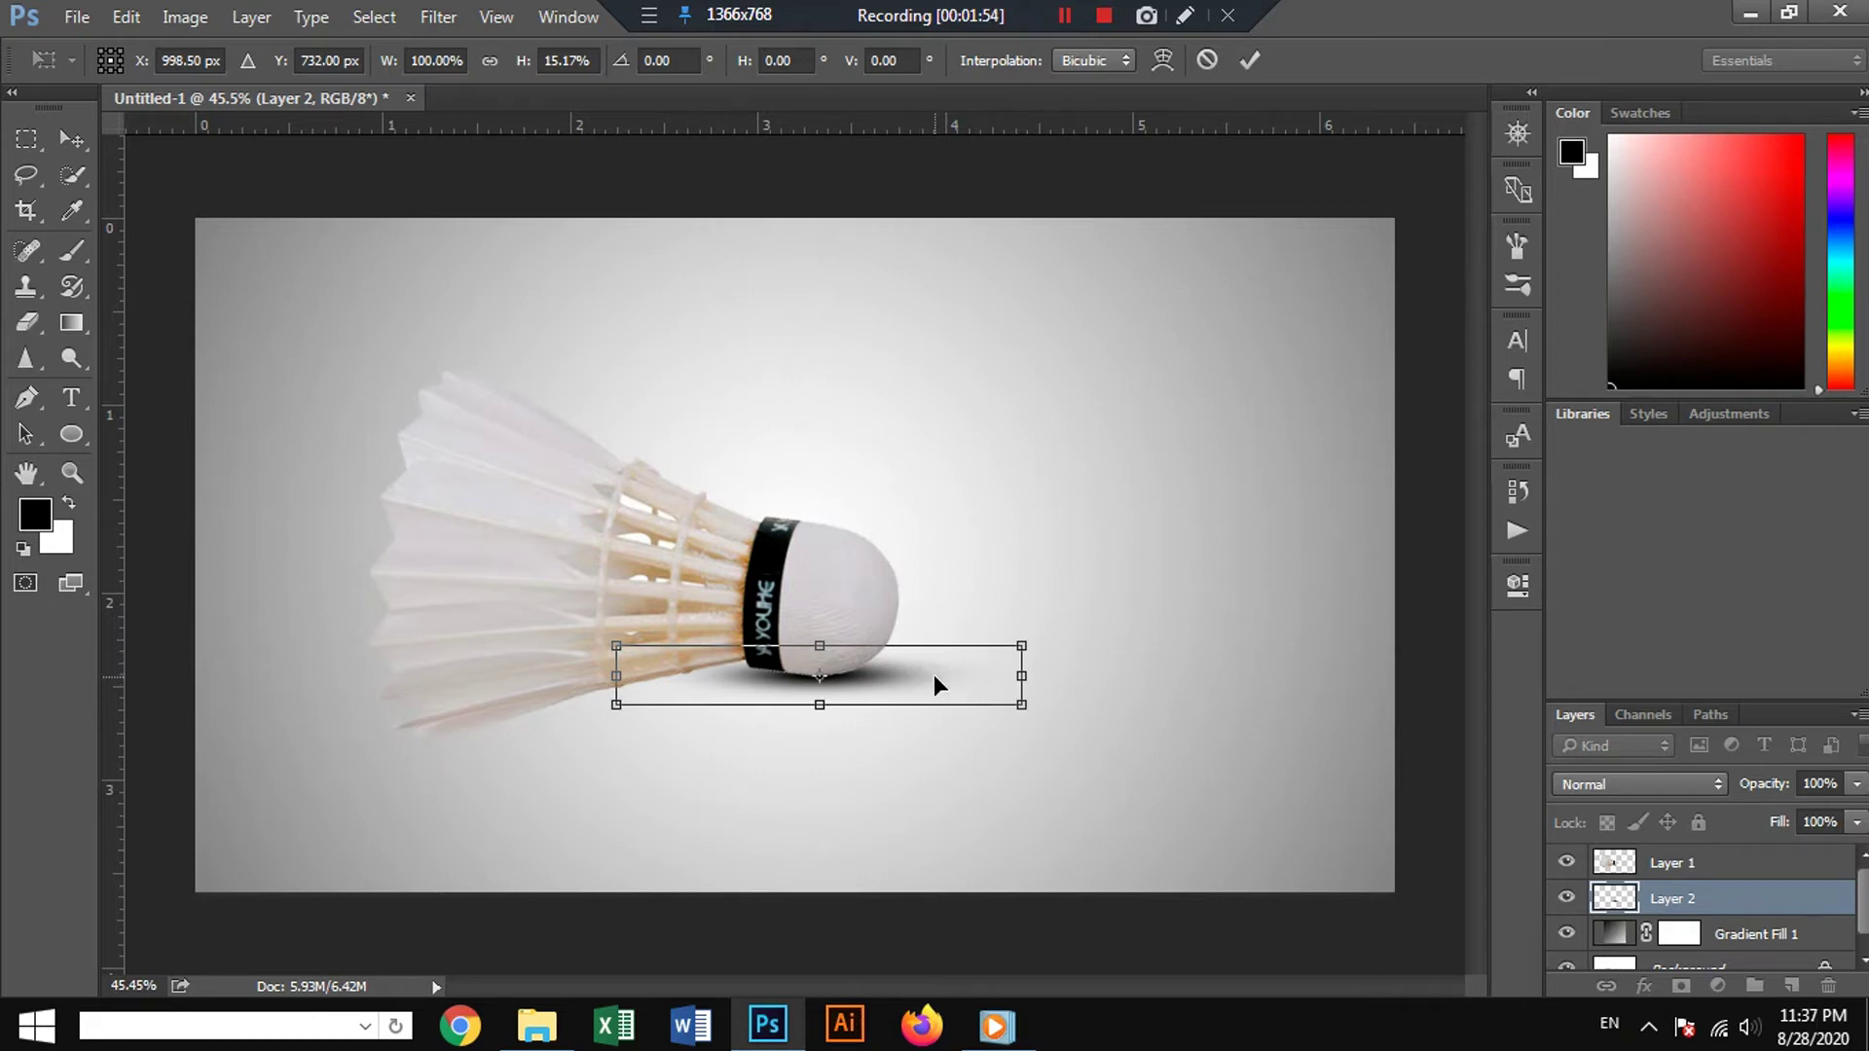
pyautogui.press('Return')
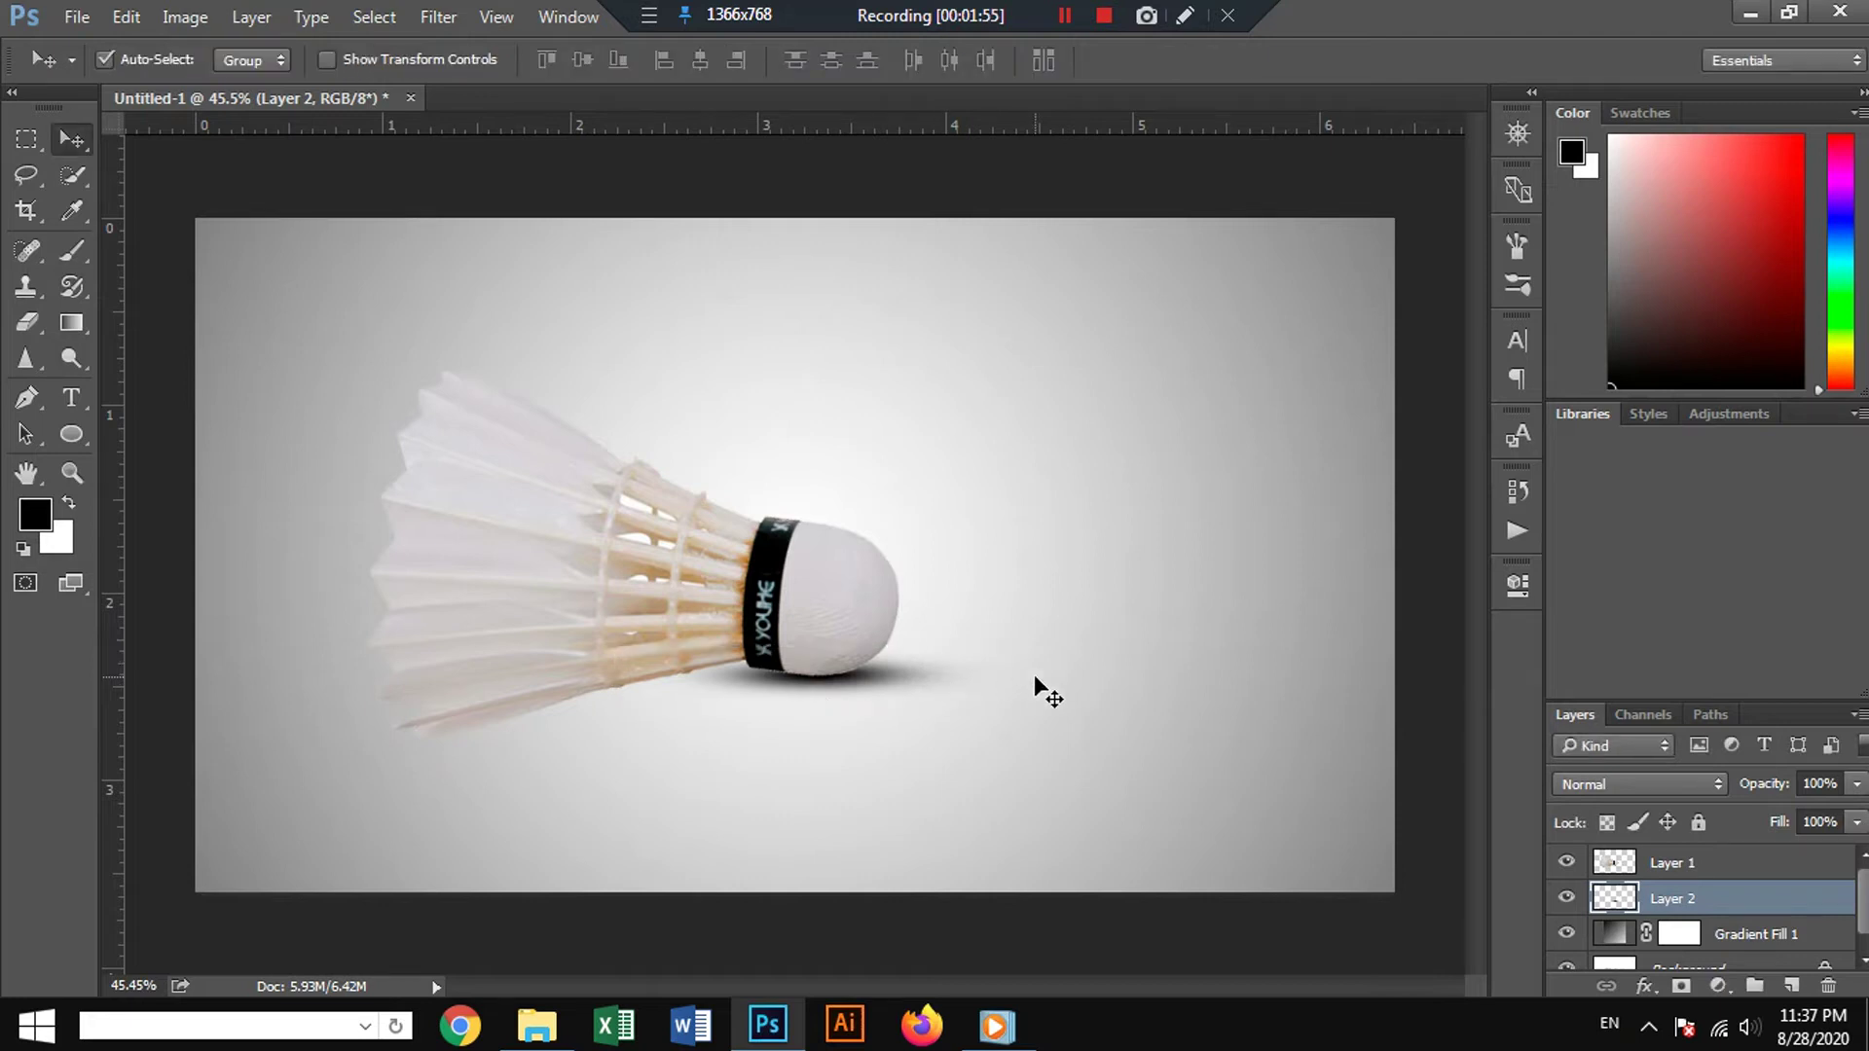
# Set the shadow layer to 85% opacity, reselect the shuttlecock layer, and bring up File Open.
pyautogui.moveTo(1857, 784); pyautogui.dragTo(1846, 825)
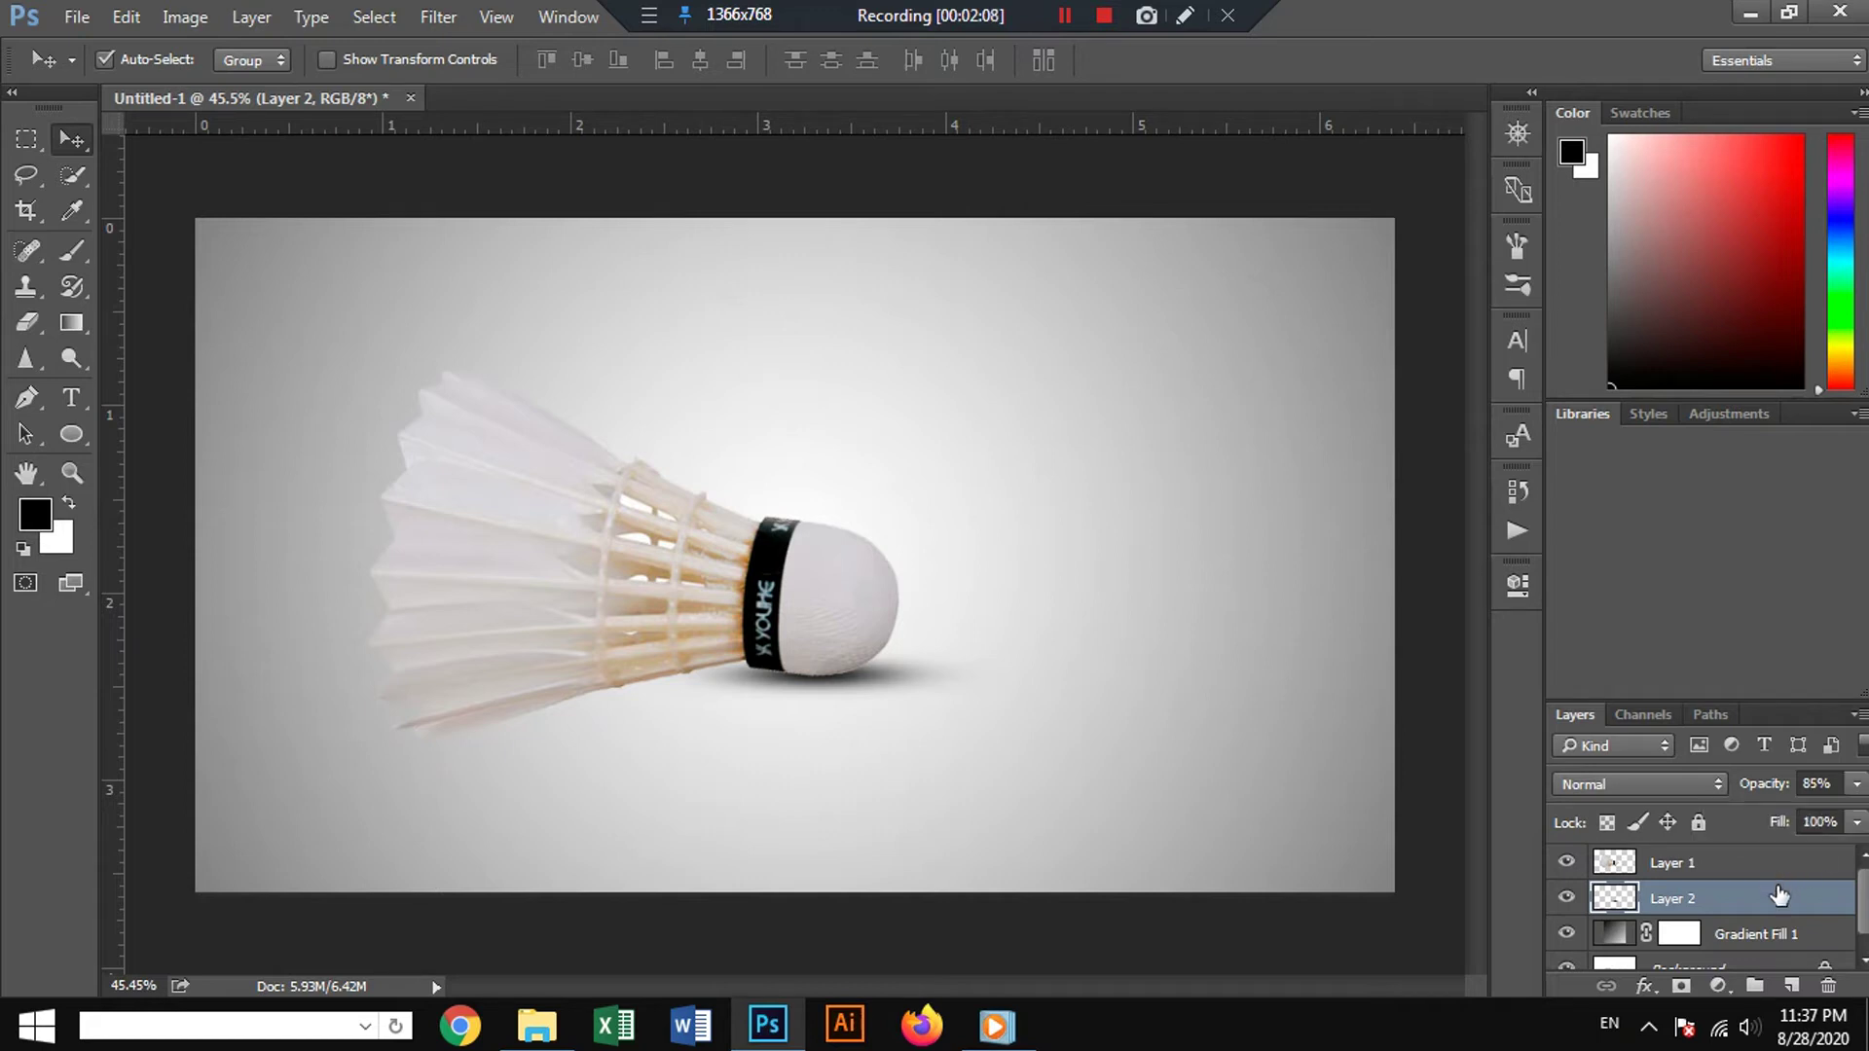
pyautogui.click(1567, 863)
pyautogui.click(1567, 862)
pyautogui.click(1687, 866)
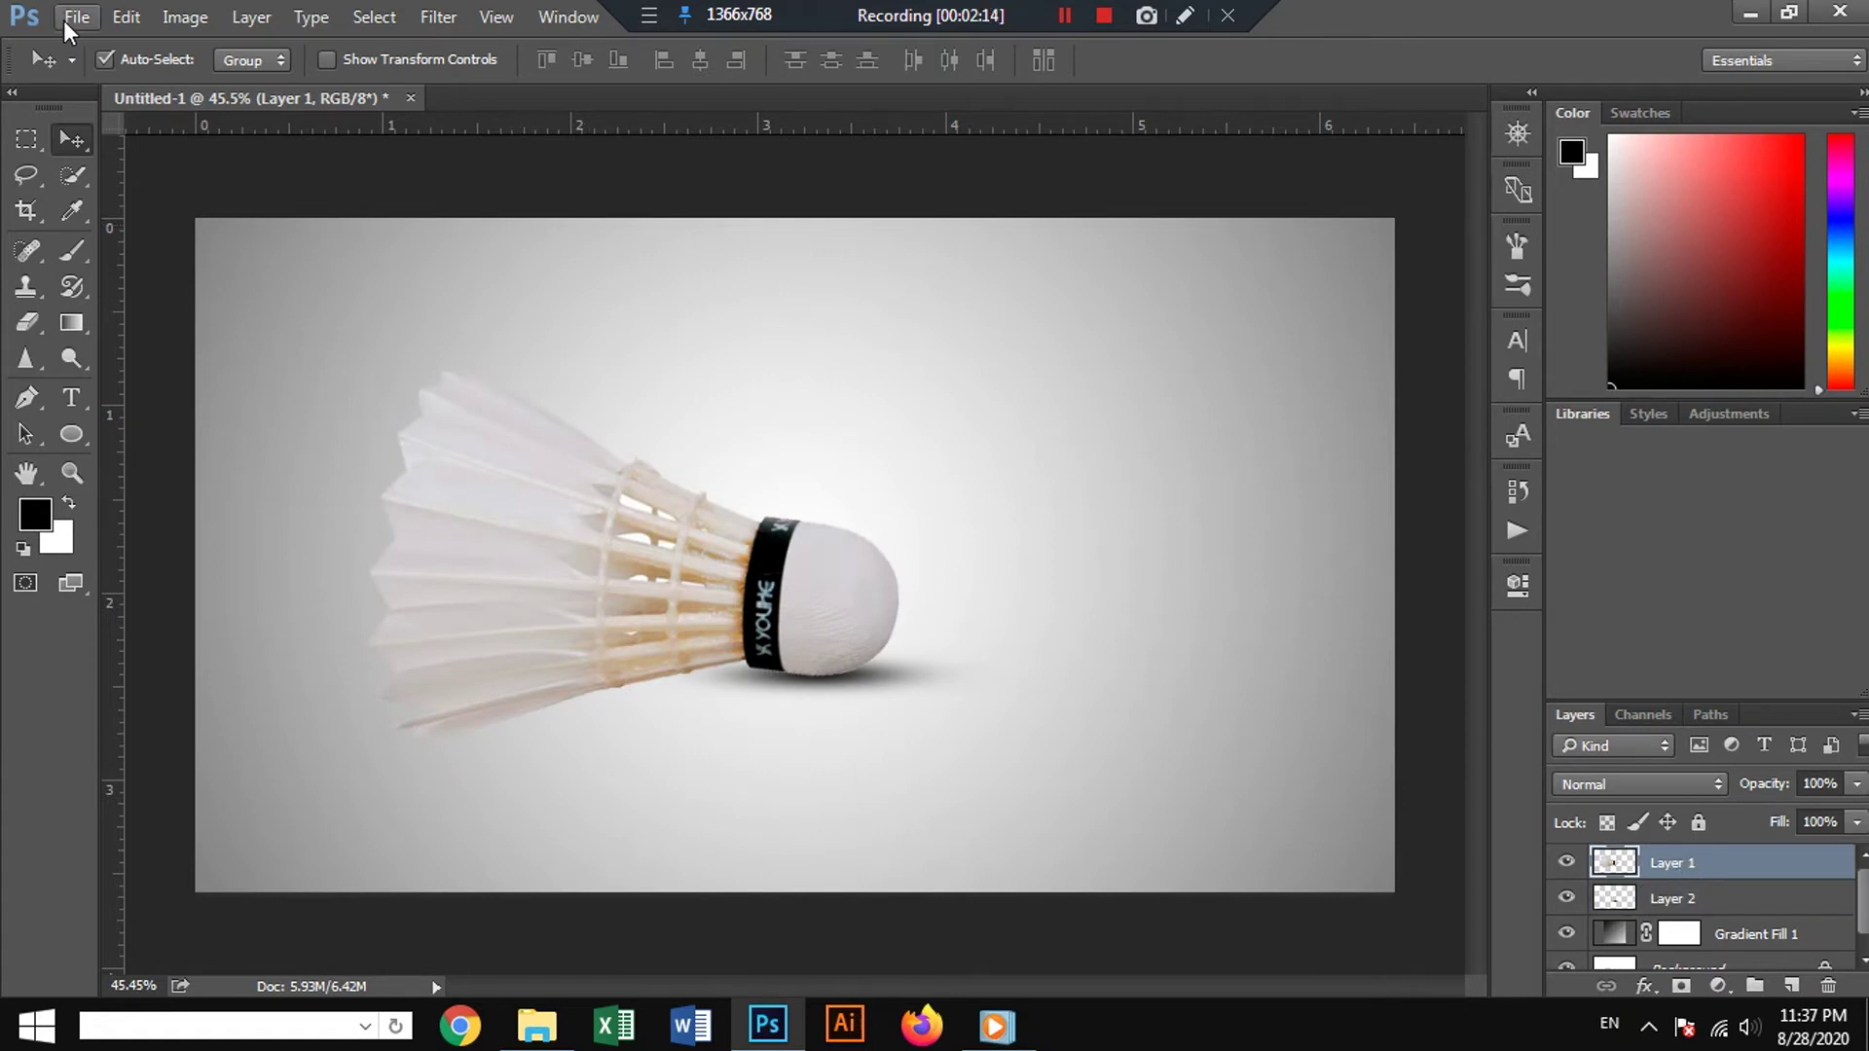
pyautogui.click(68, 20)
pyautogui.click(119, 74)
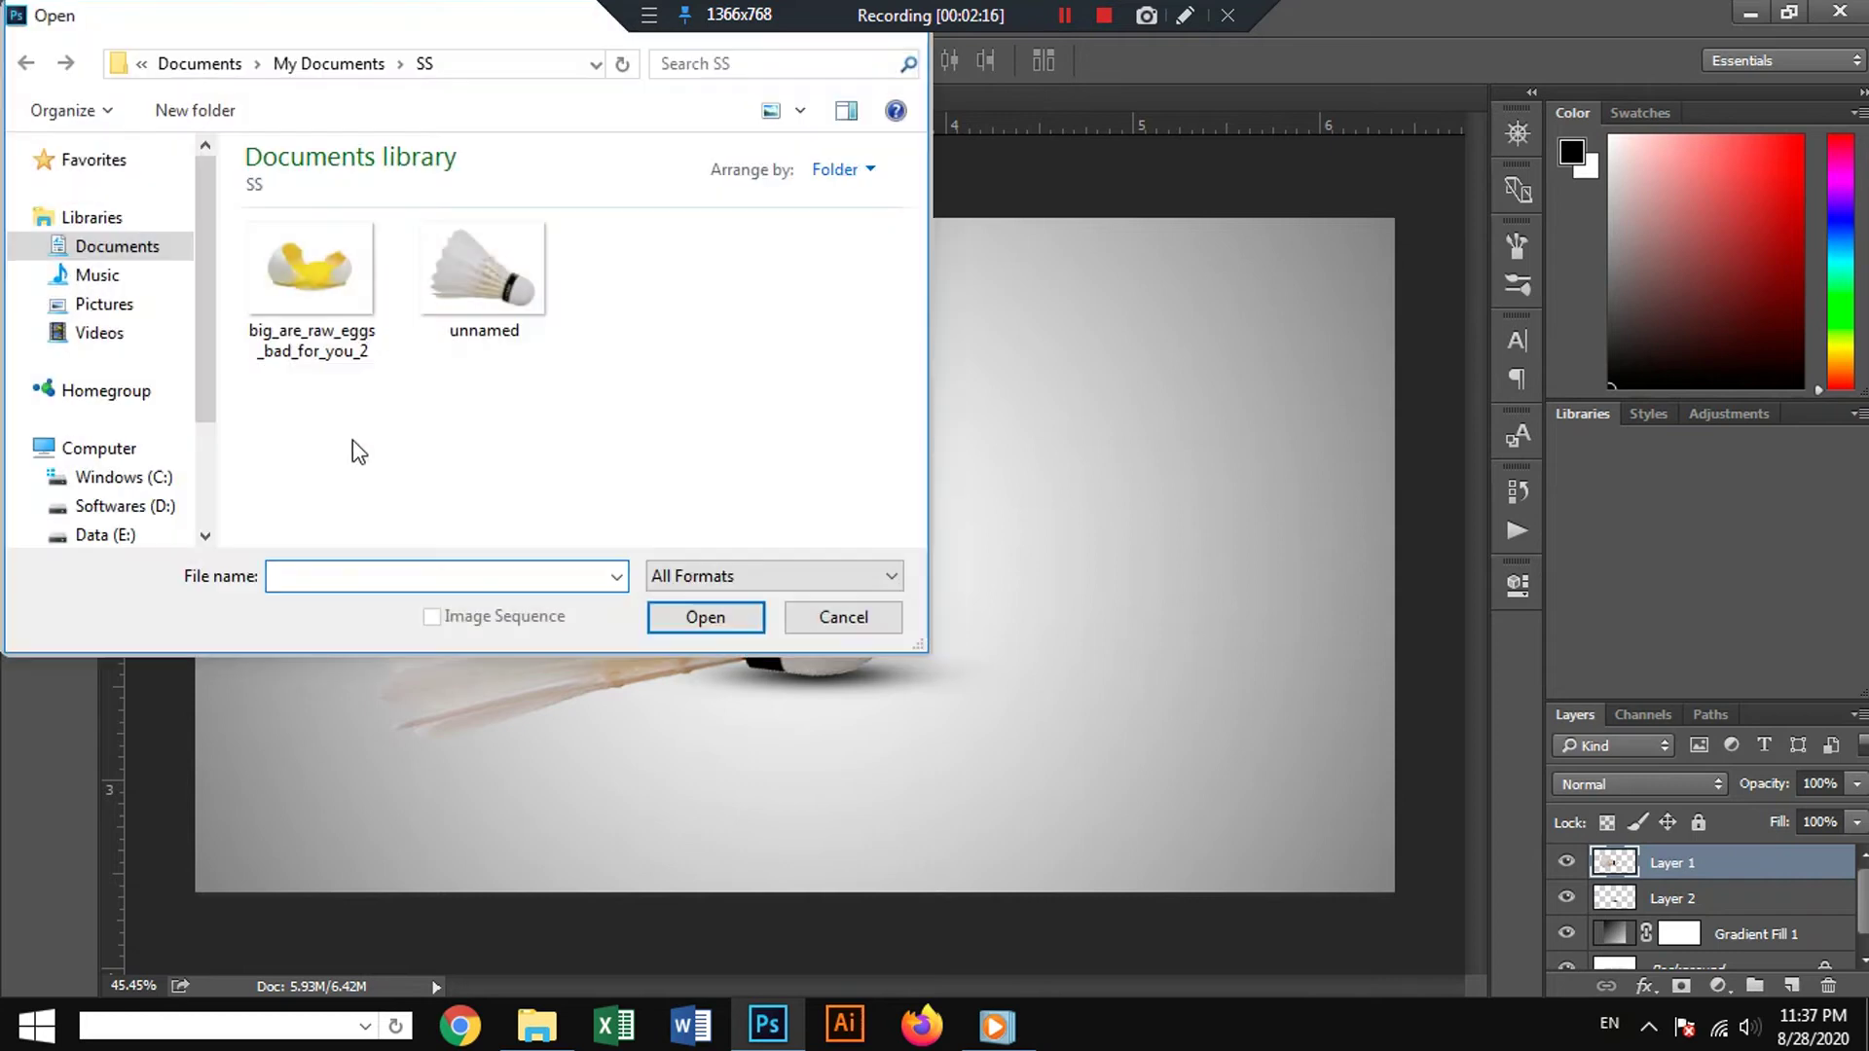
# Open big_are_raw_eggs_bad_for_you_2, cut the egg, close it, and paste it as Layer 3.
pyautogui.click(311, 278)
pyautogui.click(708, 619)
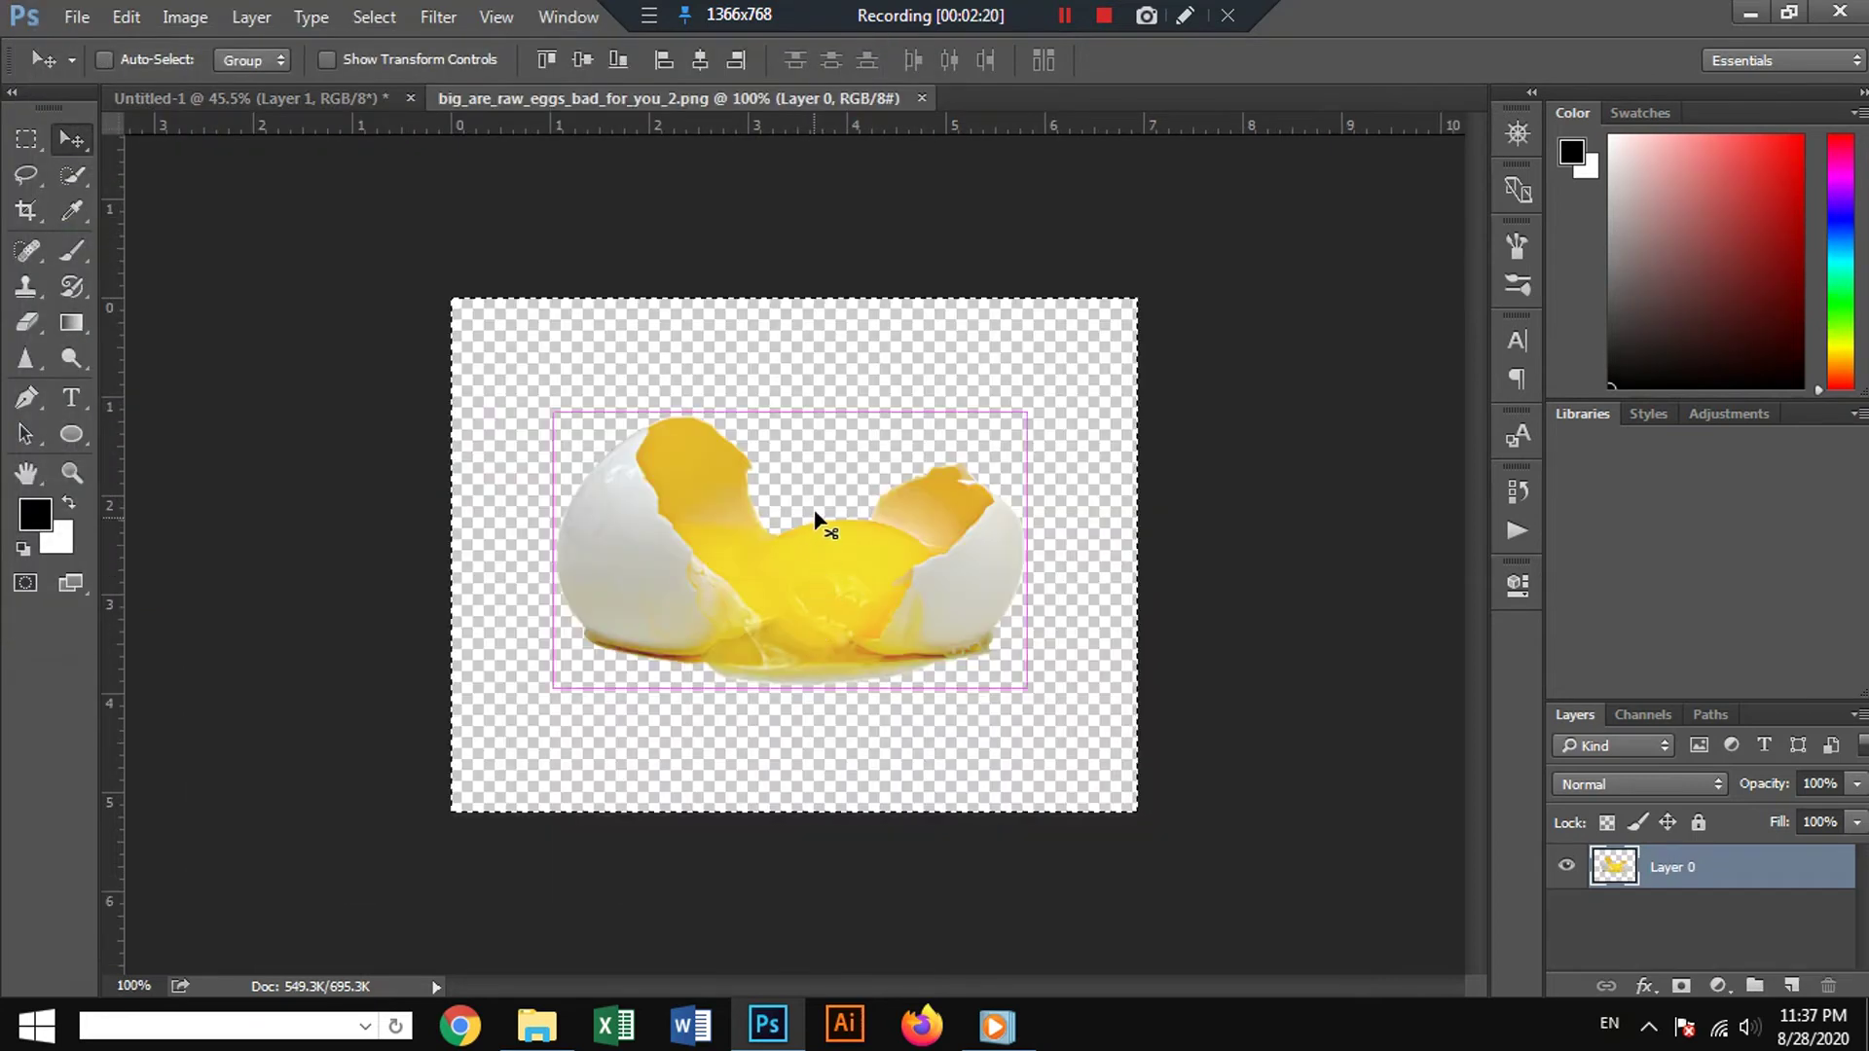
pyautogui.hotkey('ctrl', 'x')
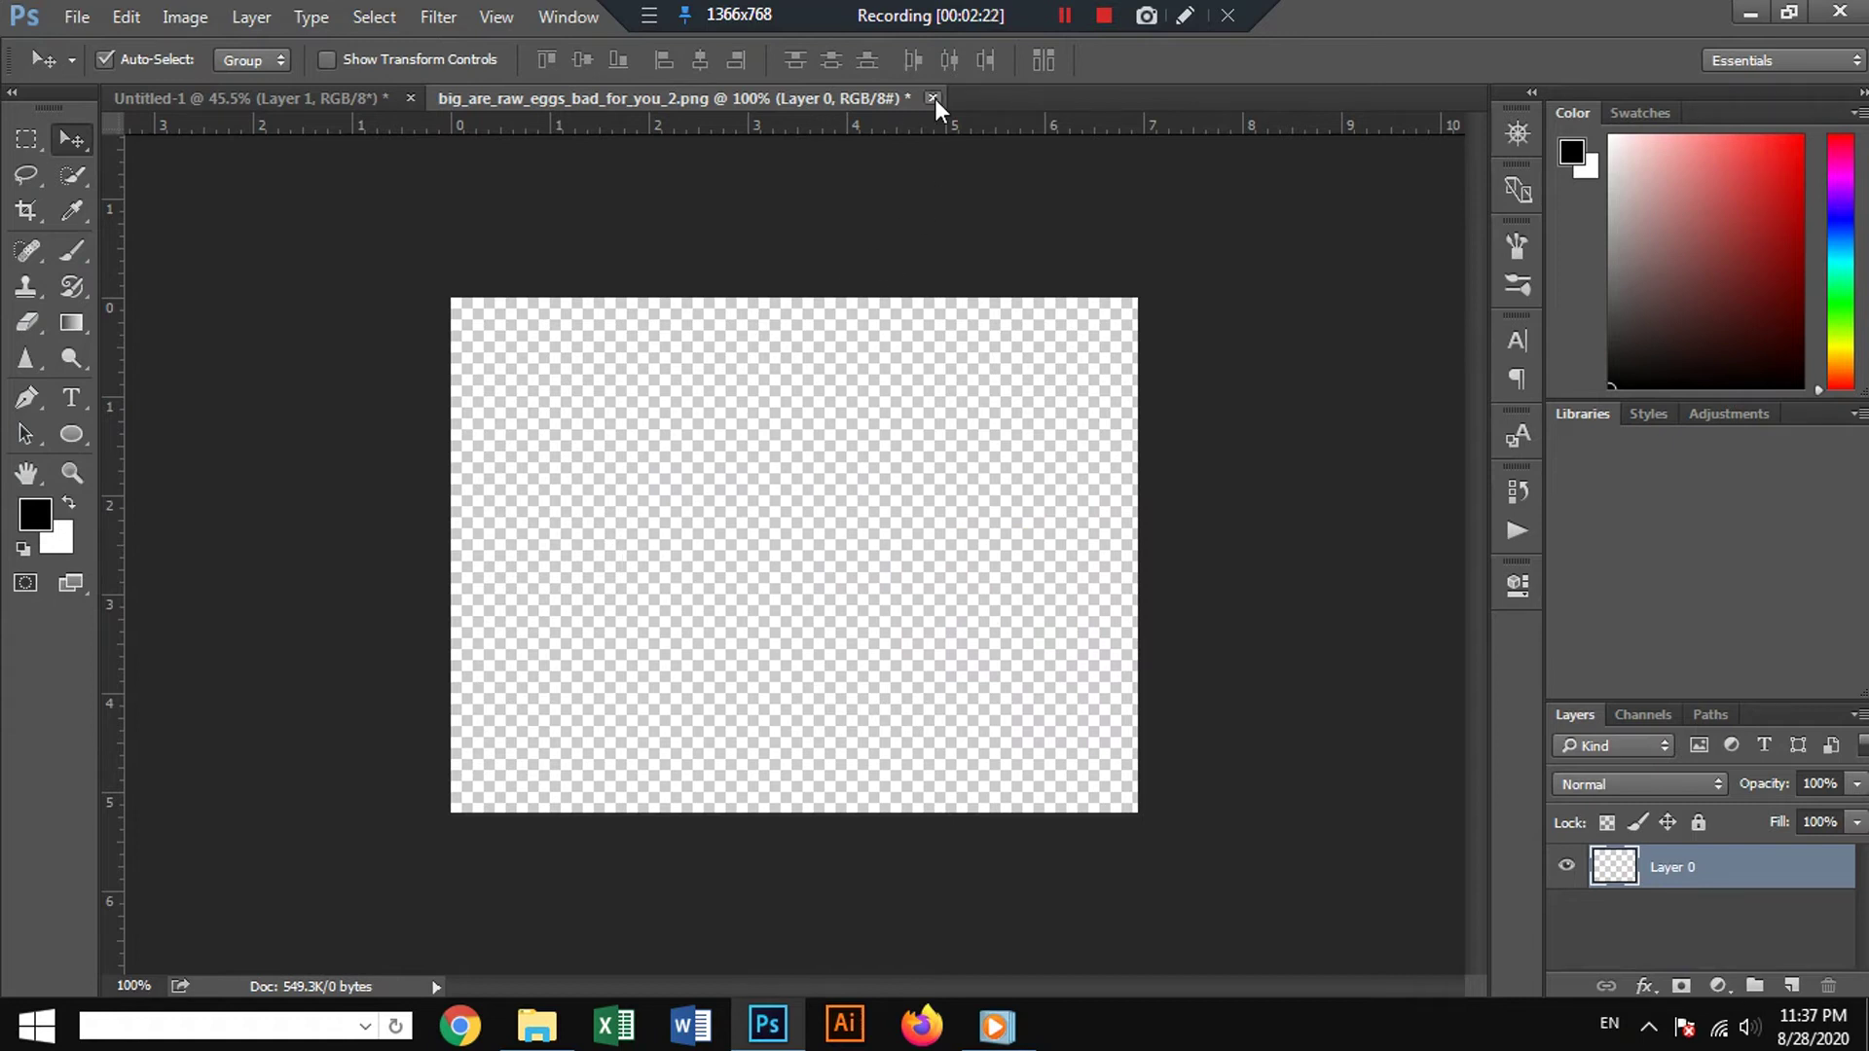
pyautogui.click(933, 97)
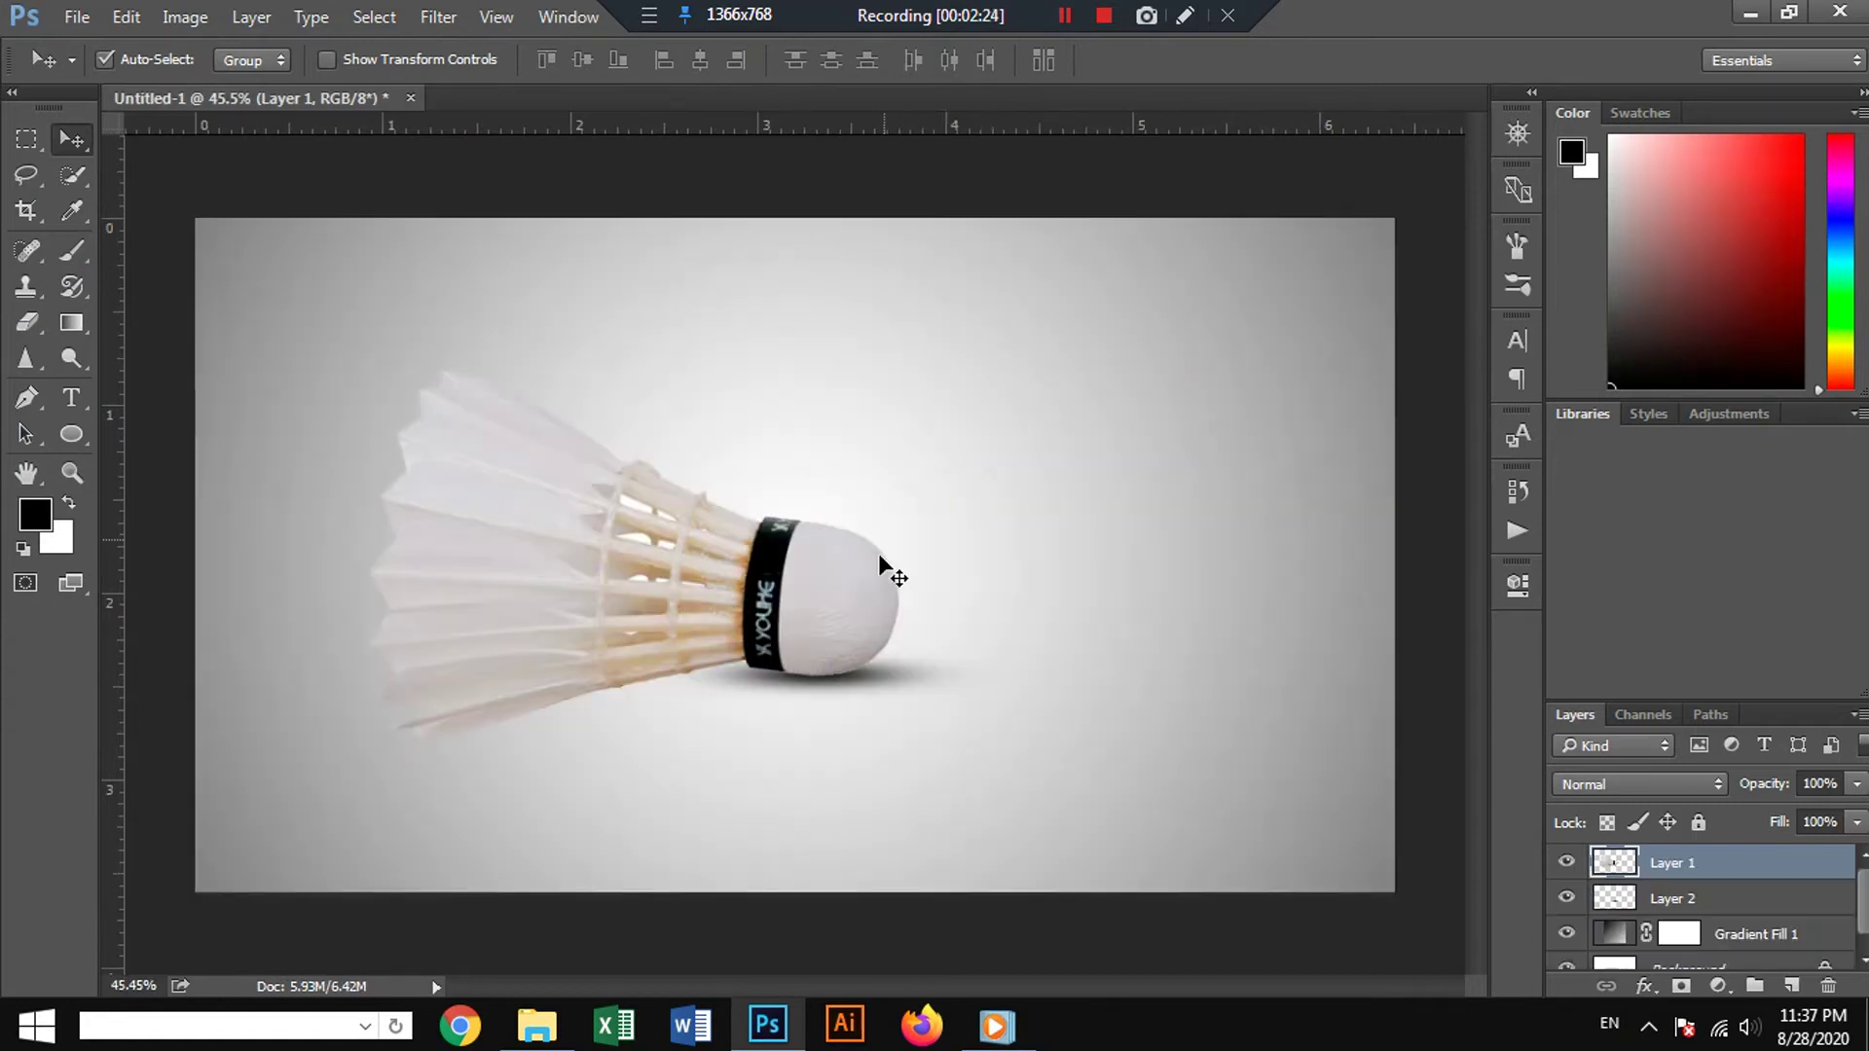
pyautogui.hotkey('ctrl', 'j')
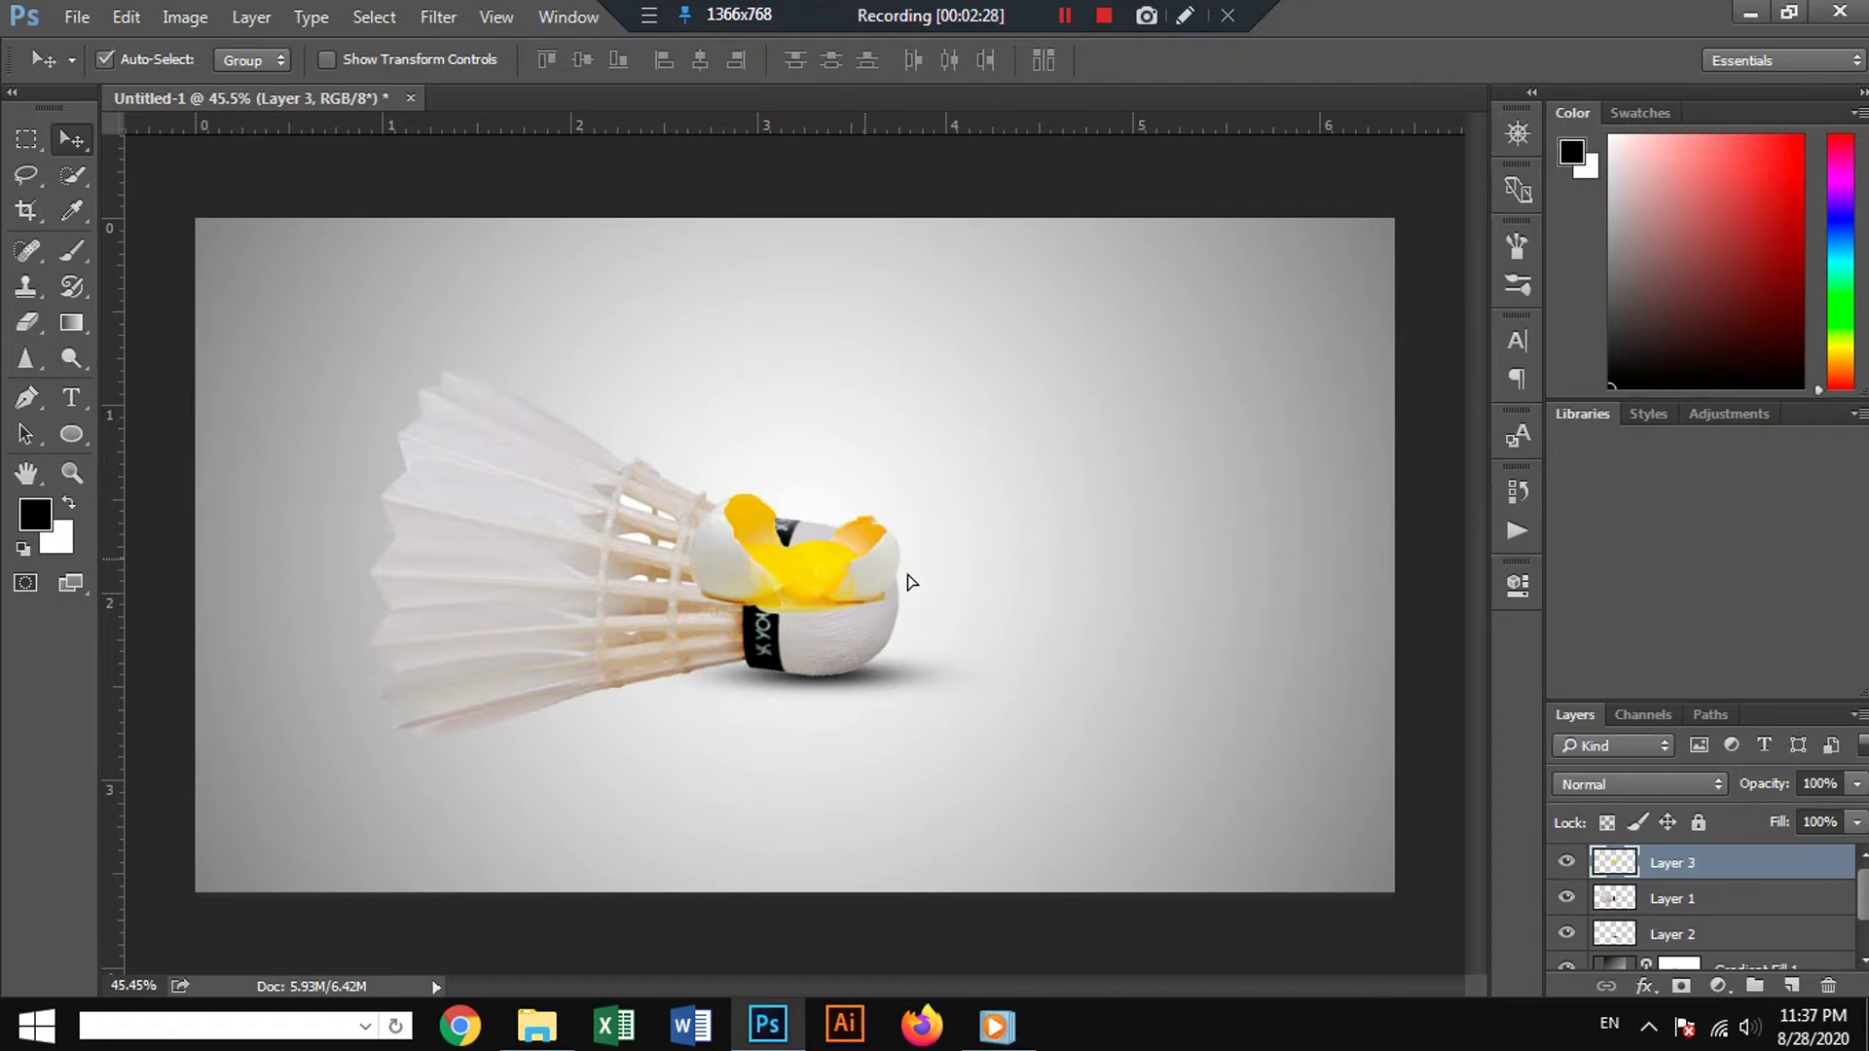
# Move the egg onto the cork and enlarge it around its centre.
pyautogui.moveTo(884, 562)
pyautogui.mouseDown()
pyautogui.moveTo(959, 618)
pyautogui.moveTo(972, 602)
pyautogui.mouseUp()
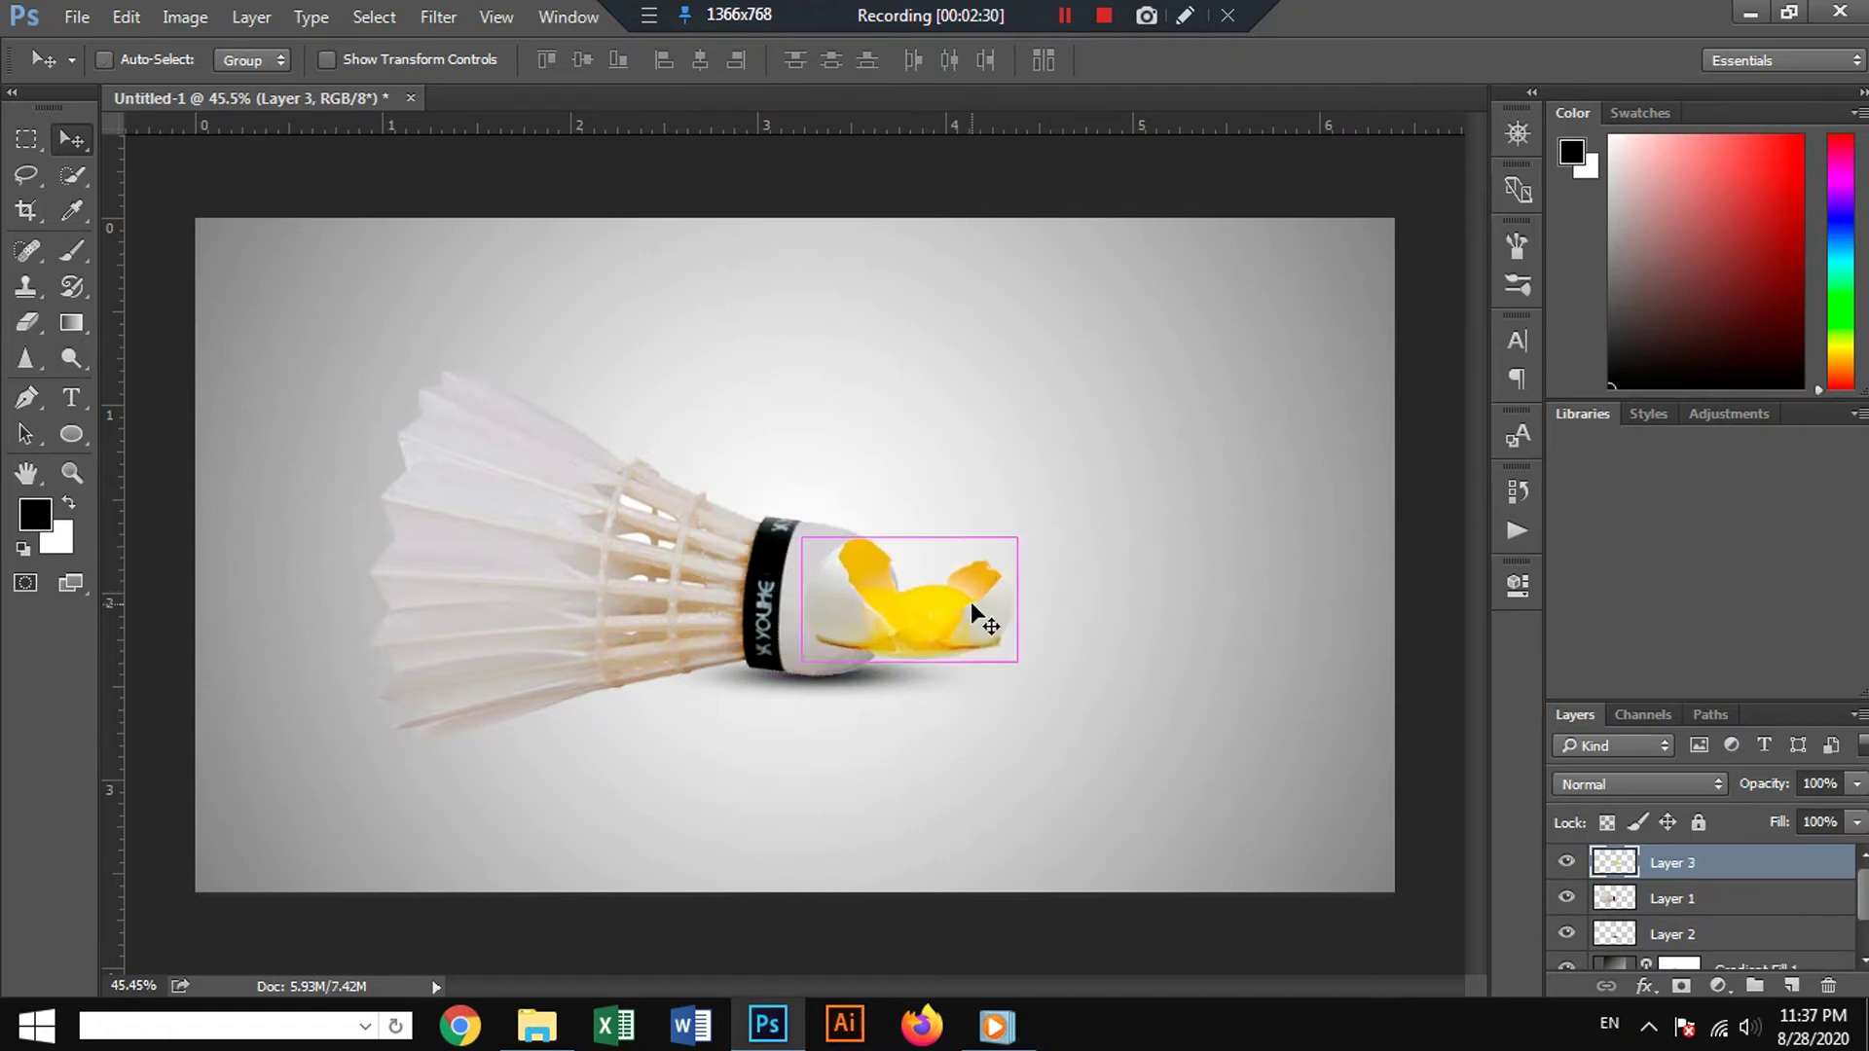
pyautogui.hotkey('ctrl', 't')
pyautogui.moveTo(1018, 665); pyautogui.dragTo(1061, 771)
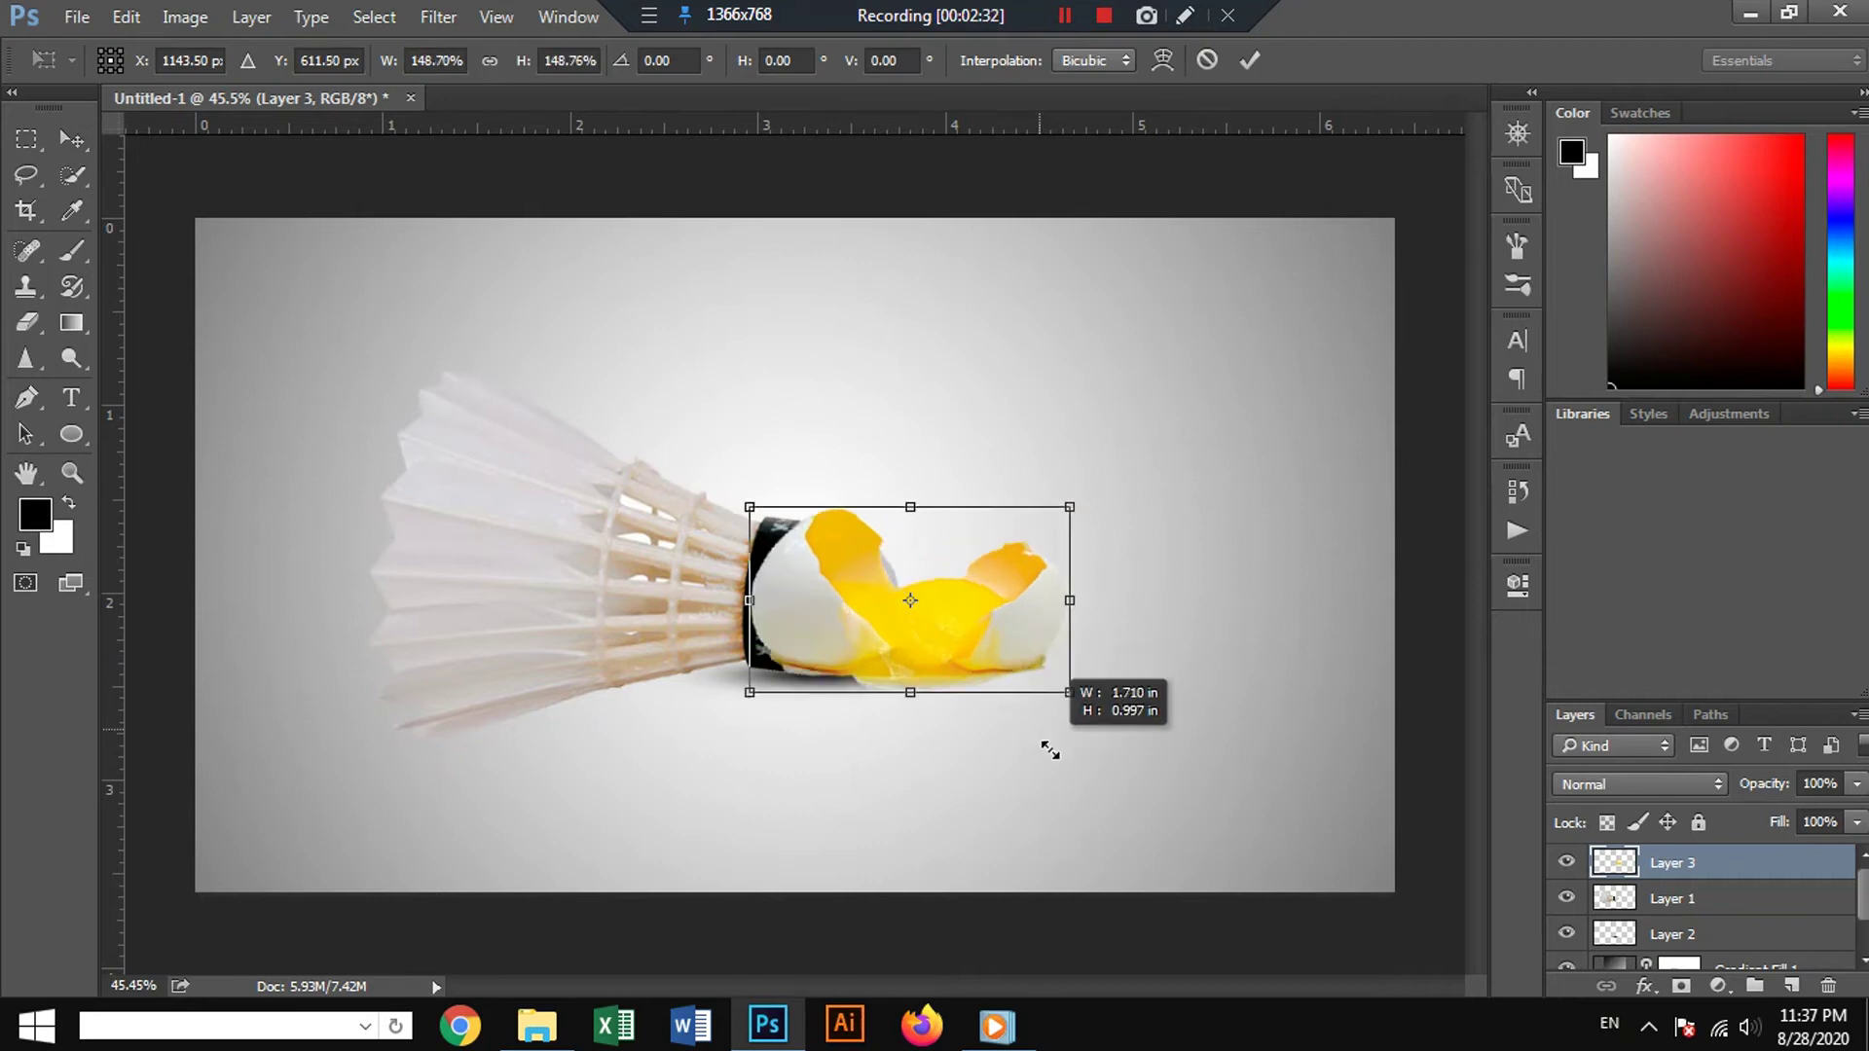
pyautogui.moveTo(1028, 643); pyautogui.dragTo(1053, 664)
pyautogui.scroll(4, 1047, 658)
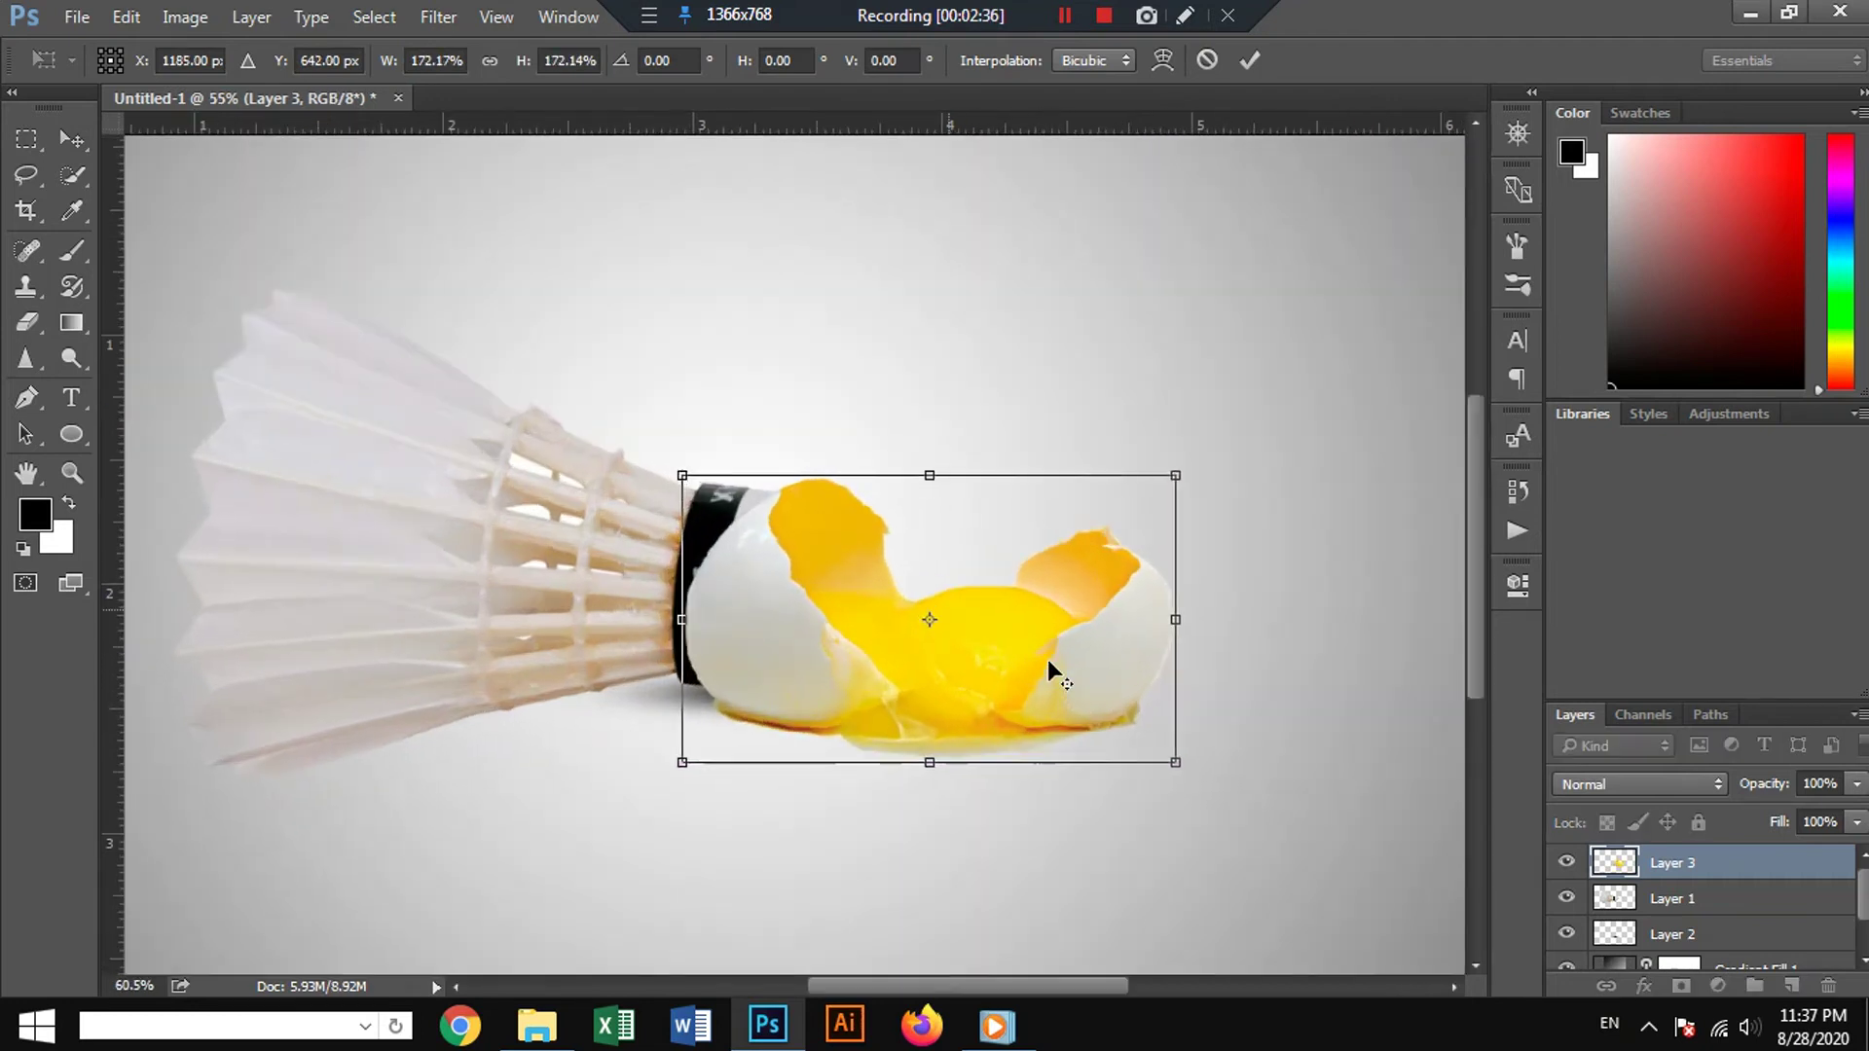
pyautogui.scroll(1, 1090, 662)
# Lower the egg layer to 62% opacity and fine-tune it to about 162% over the cork.
pyautogui.click(1854, 783)
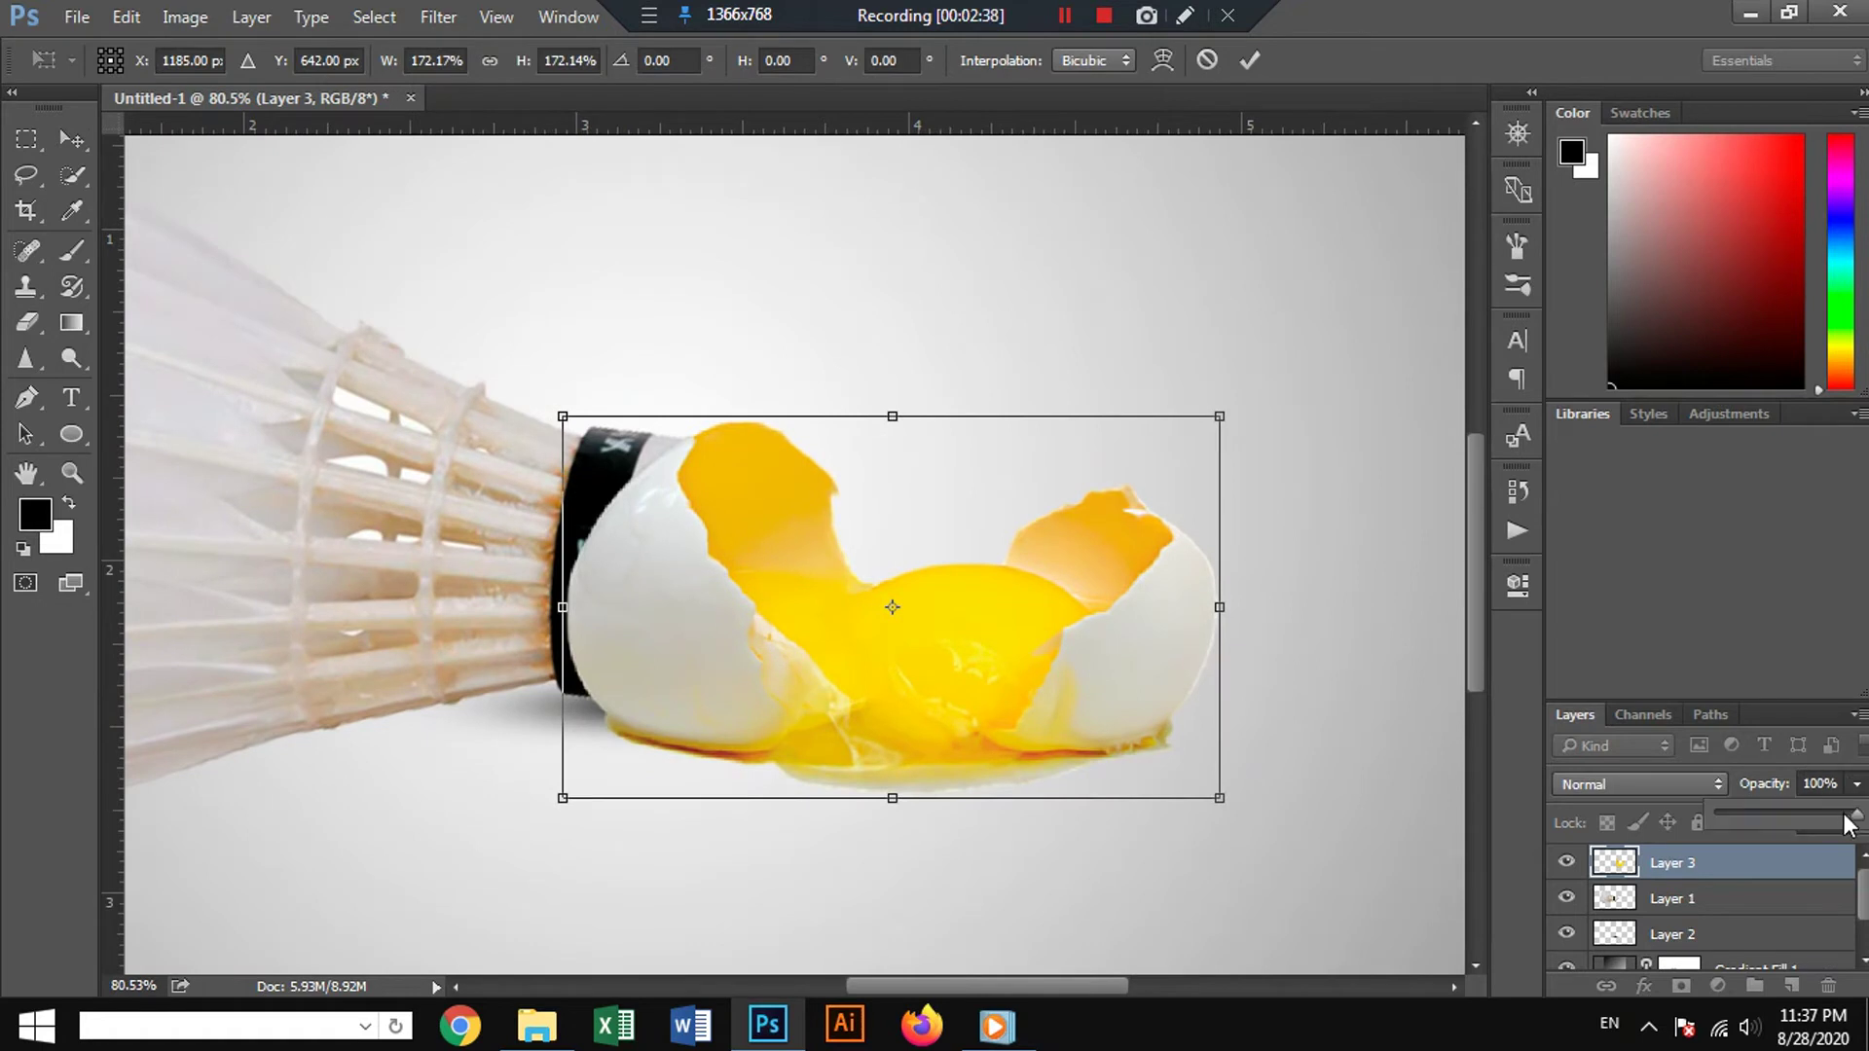
pyautogui.moveTo(1812, 812); pyautogui.dragTo(1802, 810)
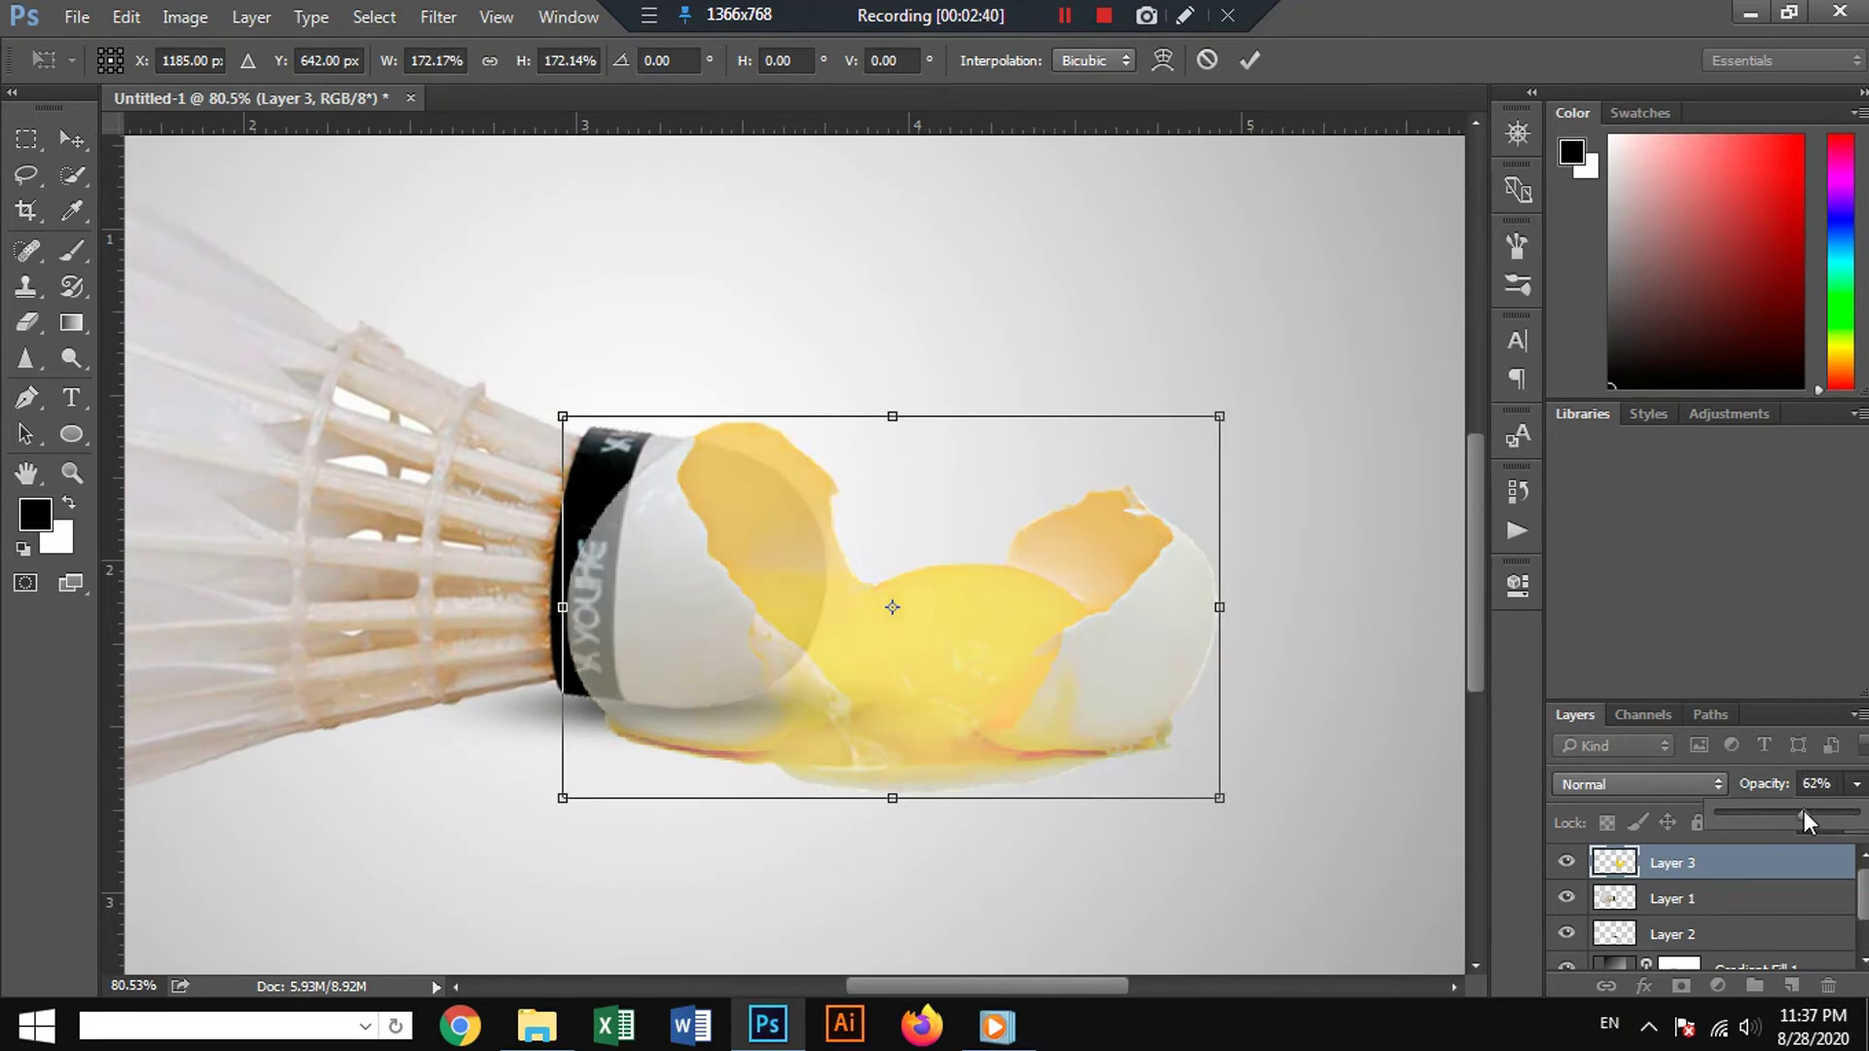
pyautogui.scroll(2, 847, 615)
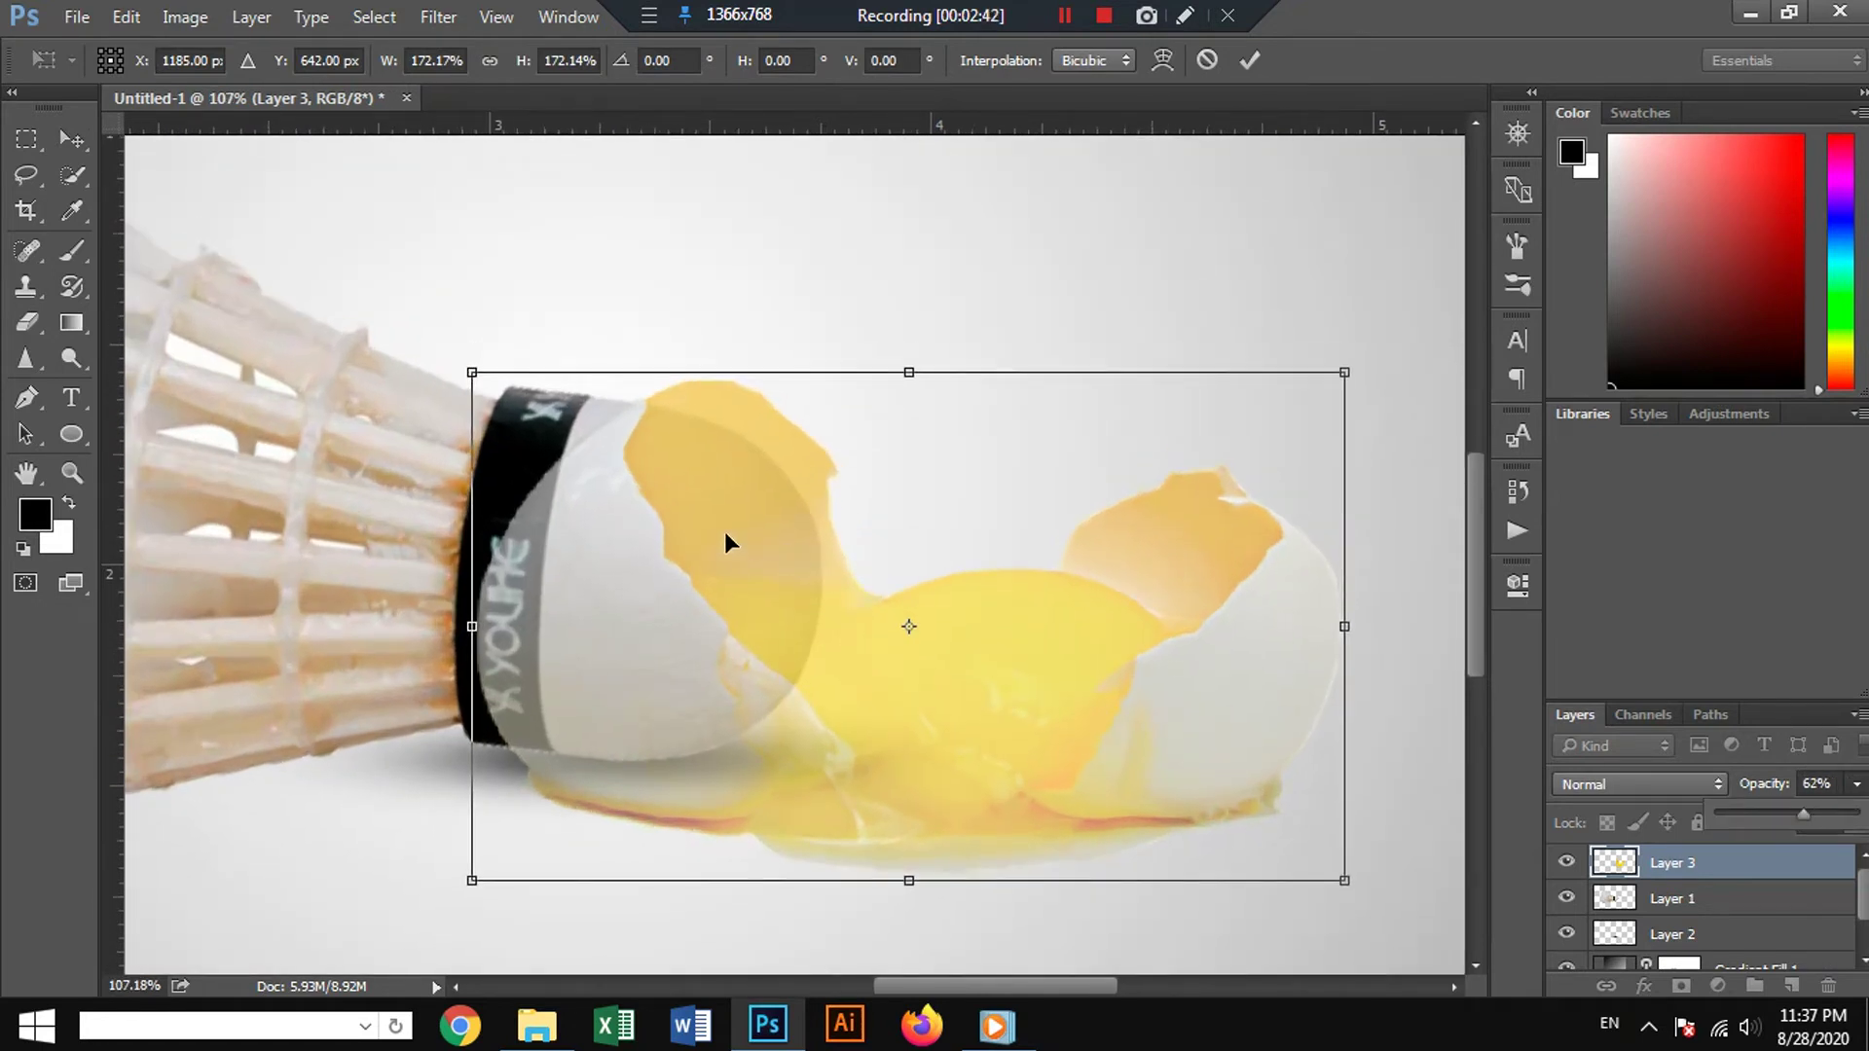
pyautogui.moveTo(724, 531); pyautogui.dragTo(699, 563)
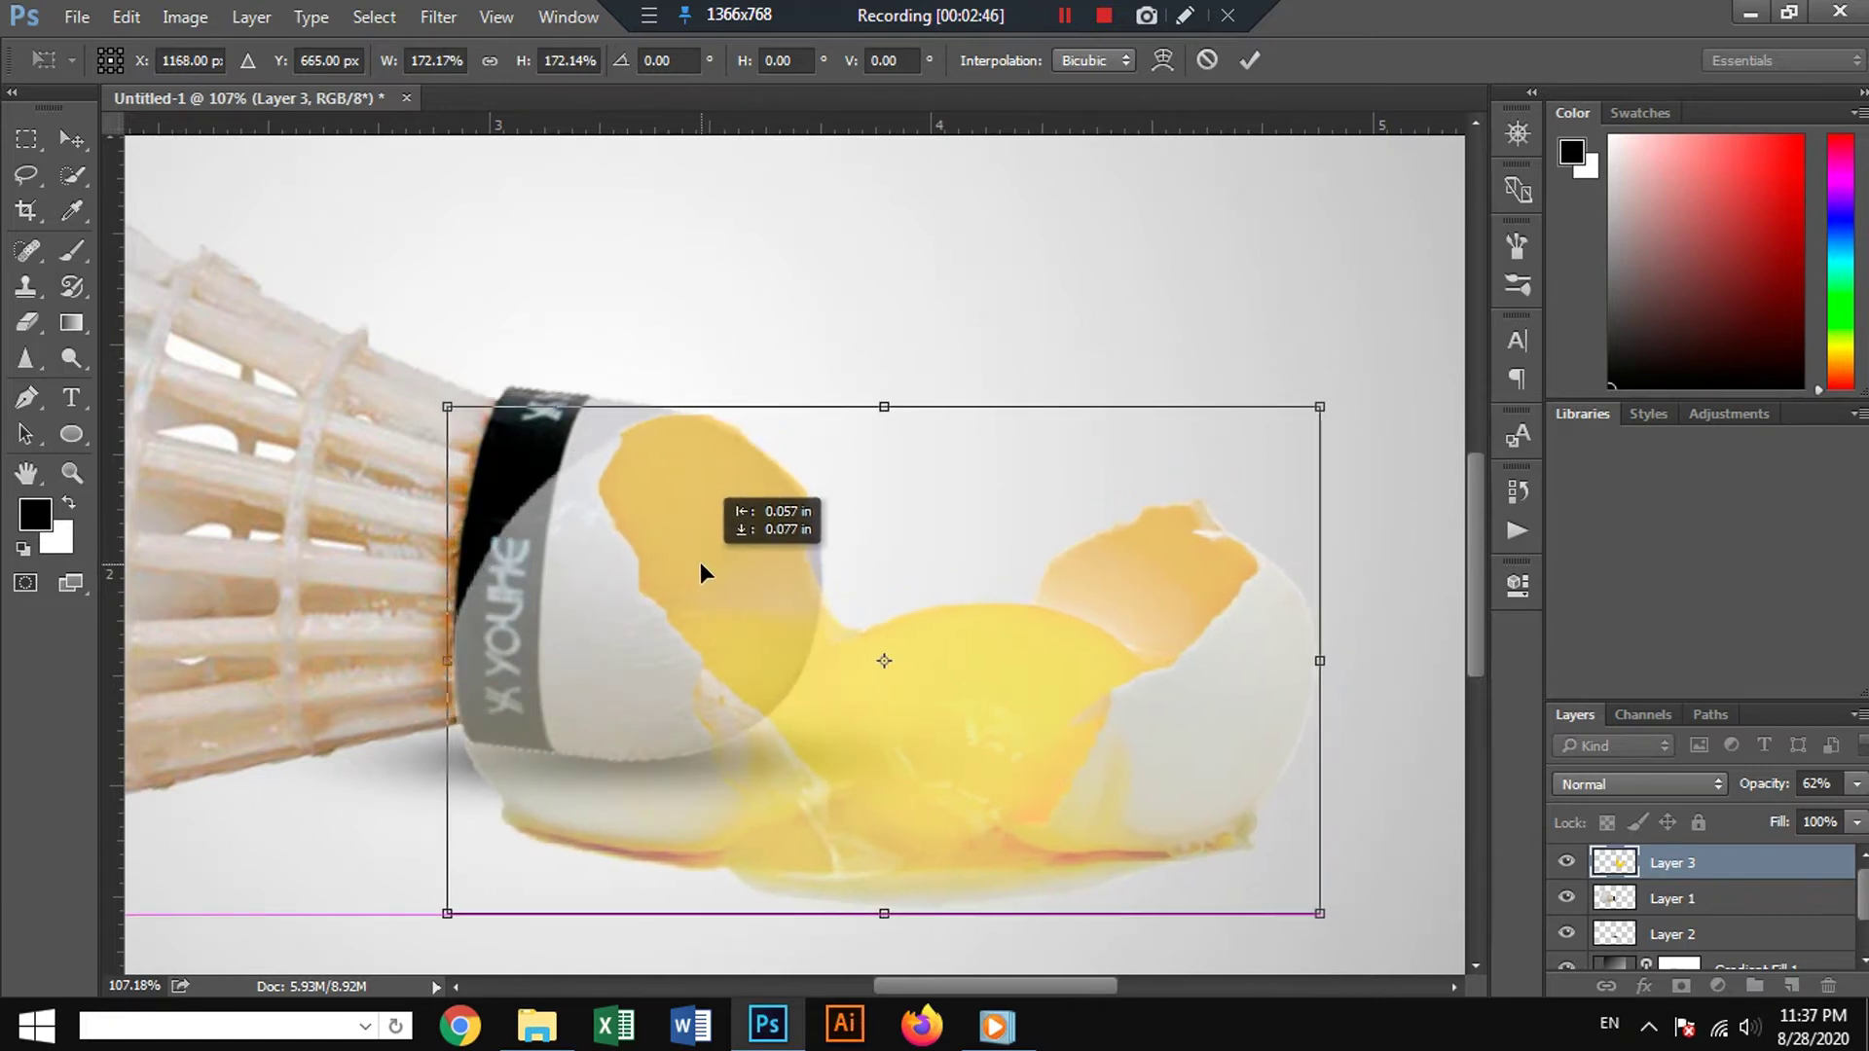
pyautogui.moveTo(1321, 402); pyautogui.dragTo(1301, 419)
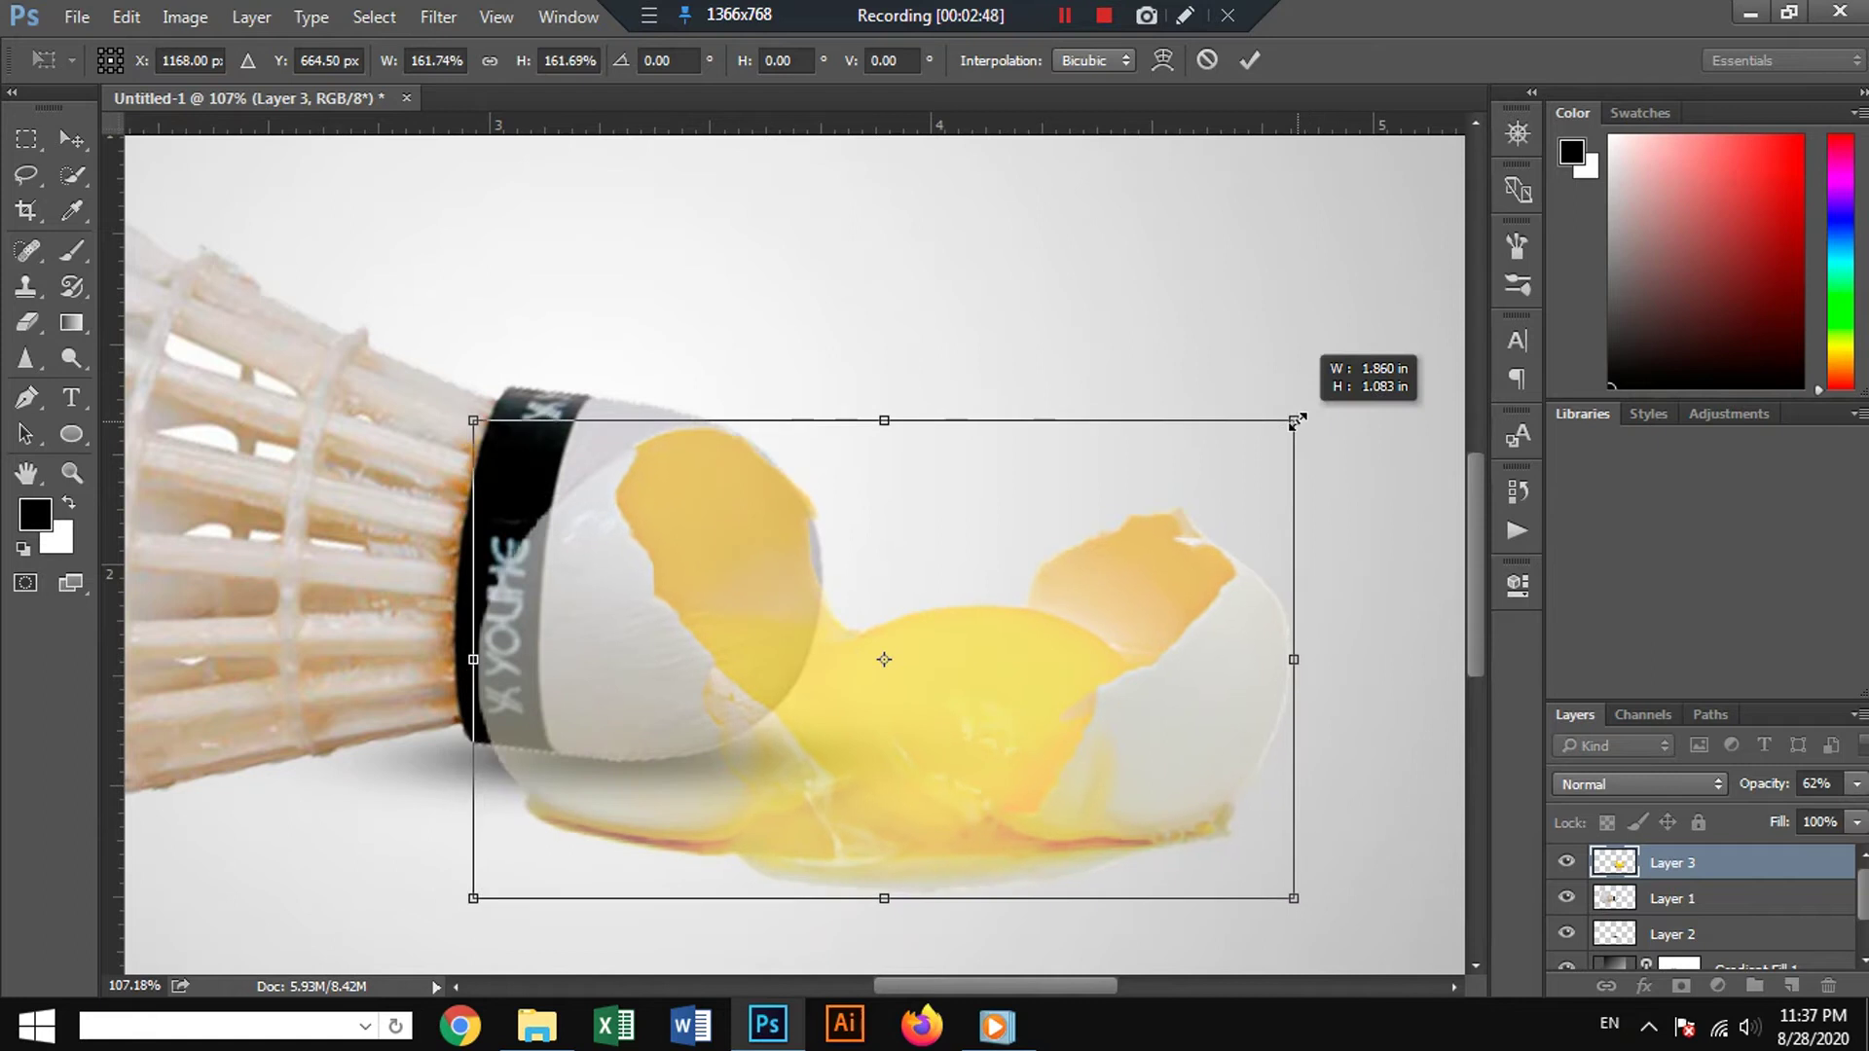
pyautogui.moveTo(1138, 499); pyautogui.dragTo(1152, 500)
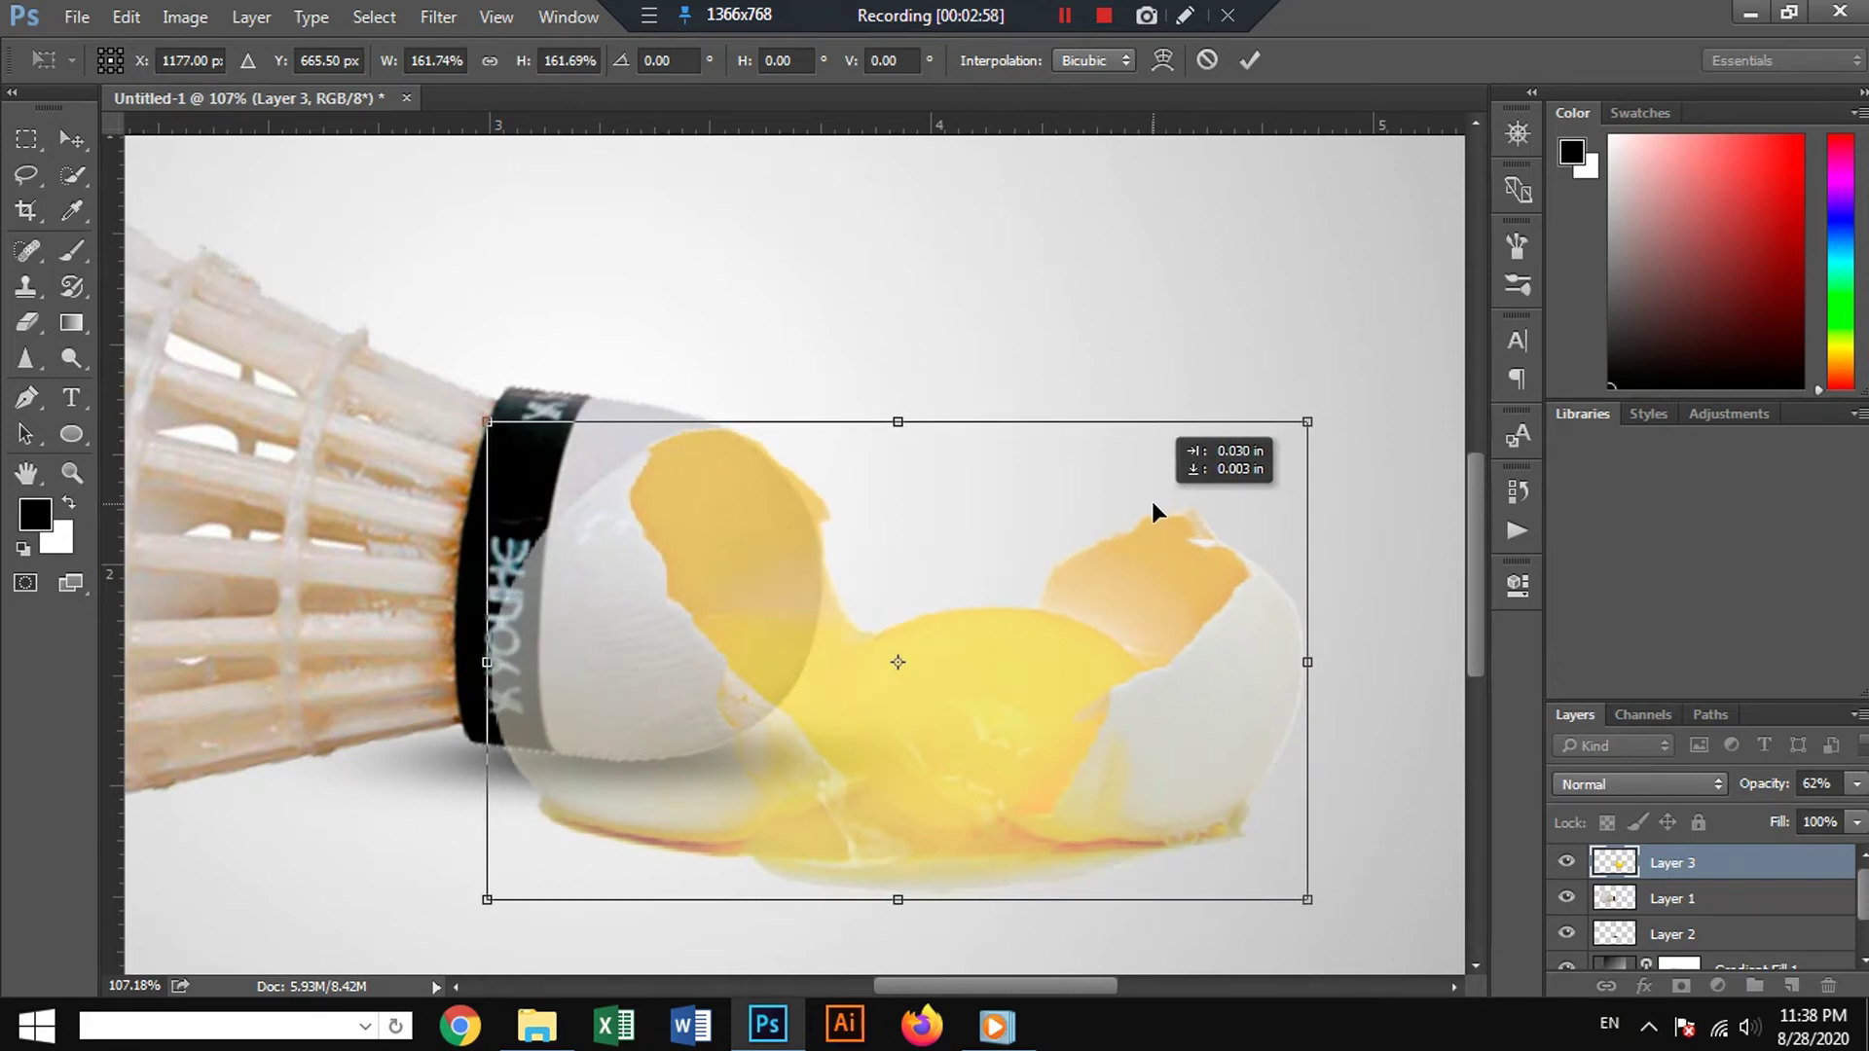
pyautogui.moveTo(1153, 500); pyautogui.dragTo(1149, 501)
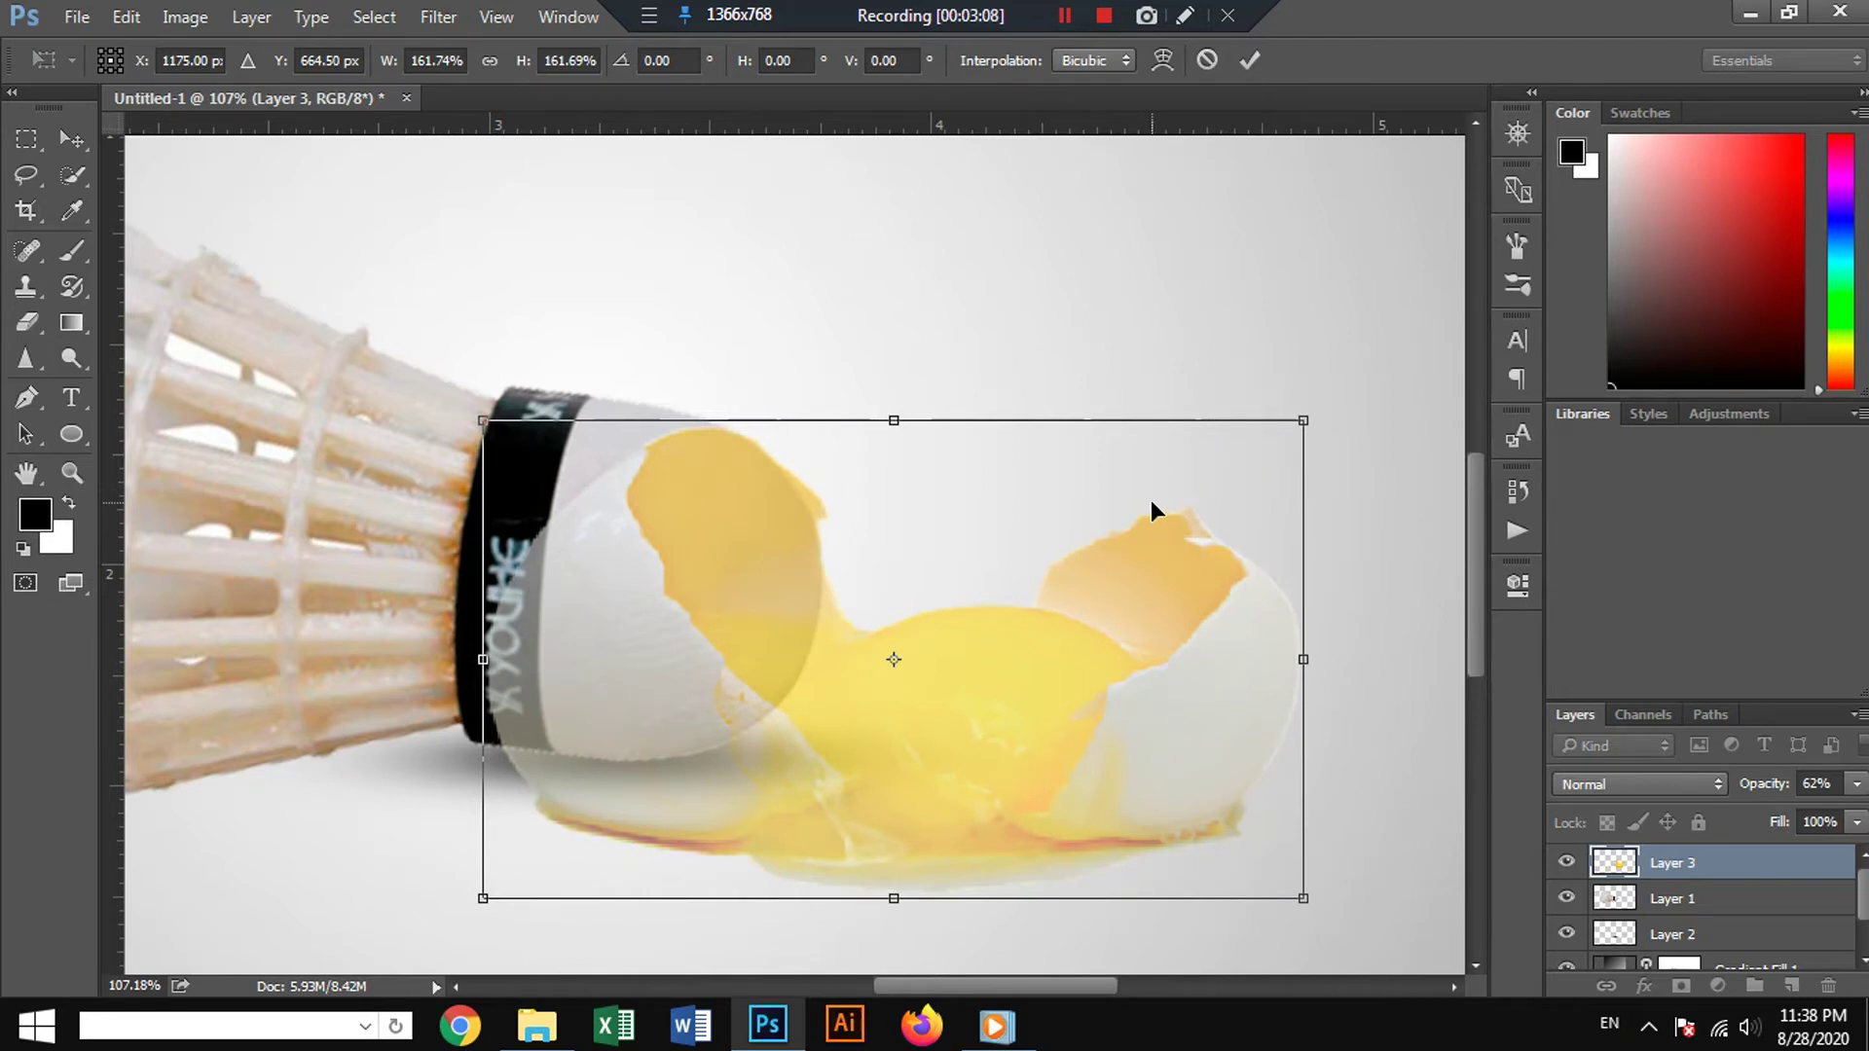
# Commit the egg transform, quick-select the upper yolk, and erase the shell over the cork.
pyautogui.press('Return')
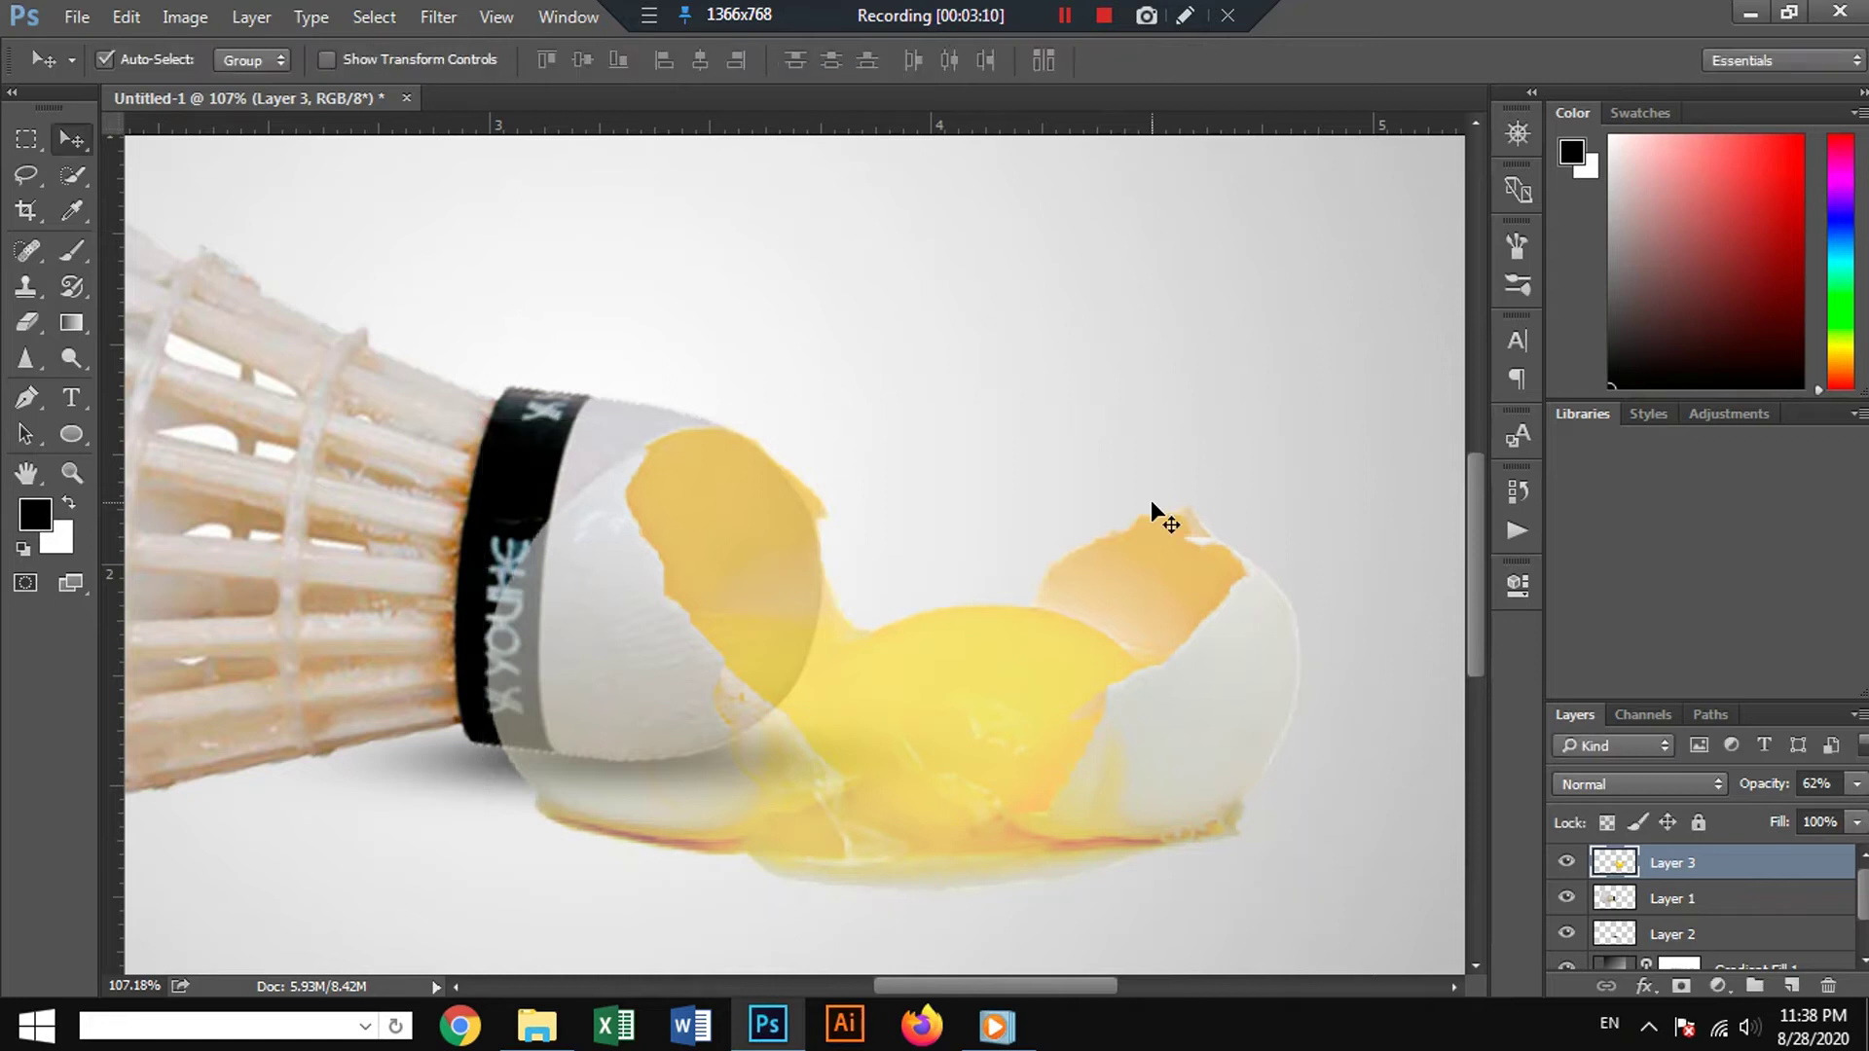
pyautogui.click(82, 185)
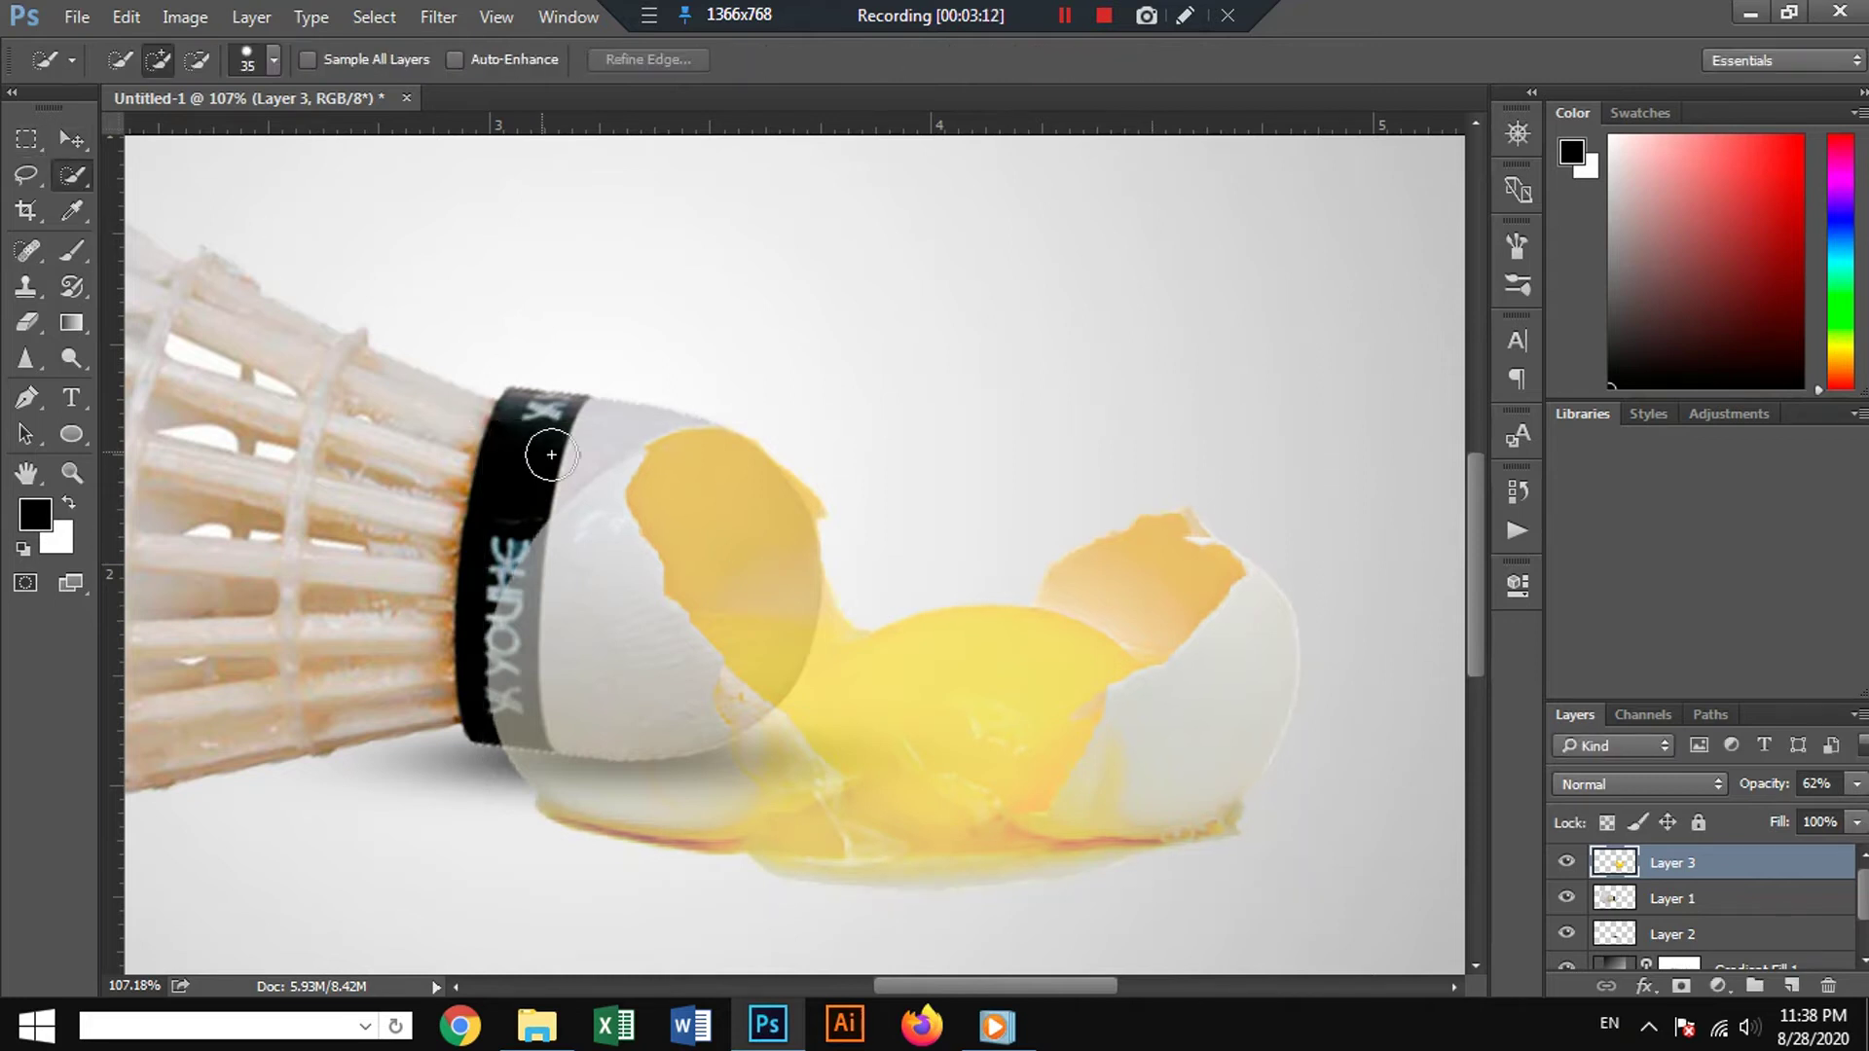
pyautogui.click(697, 504)
pyautogui.moveTo(730, 558); pyautogui.dragTo(788, 669)
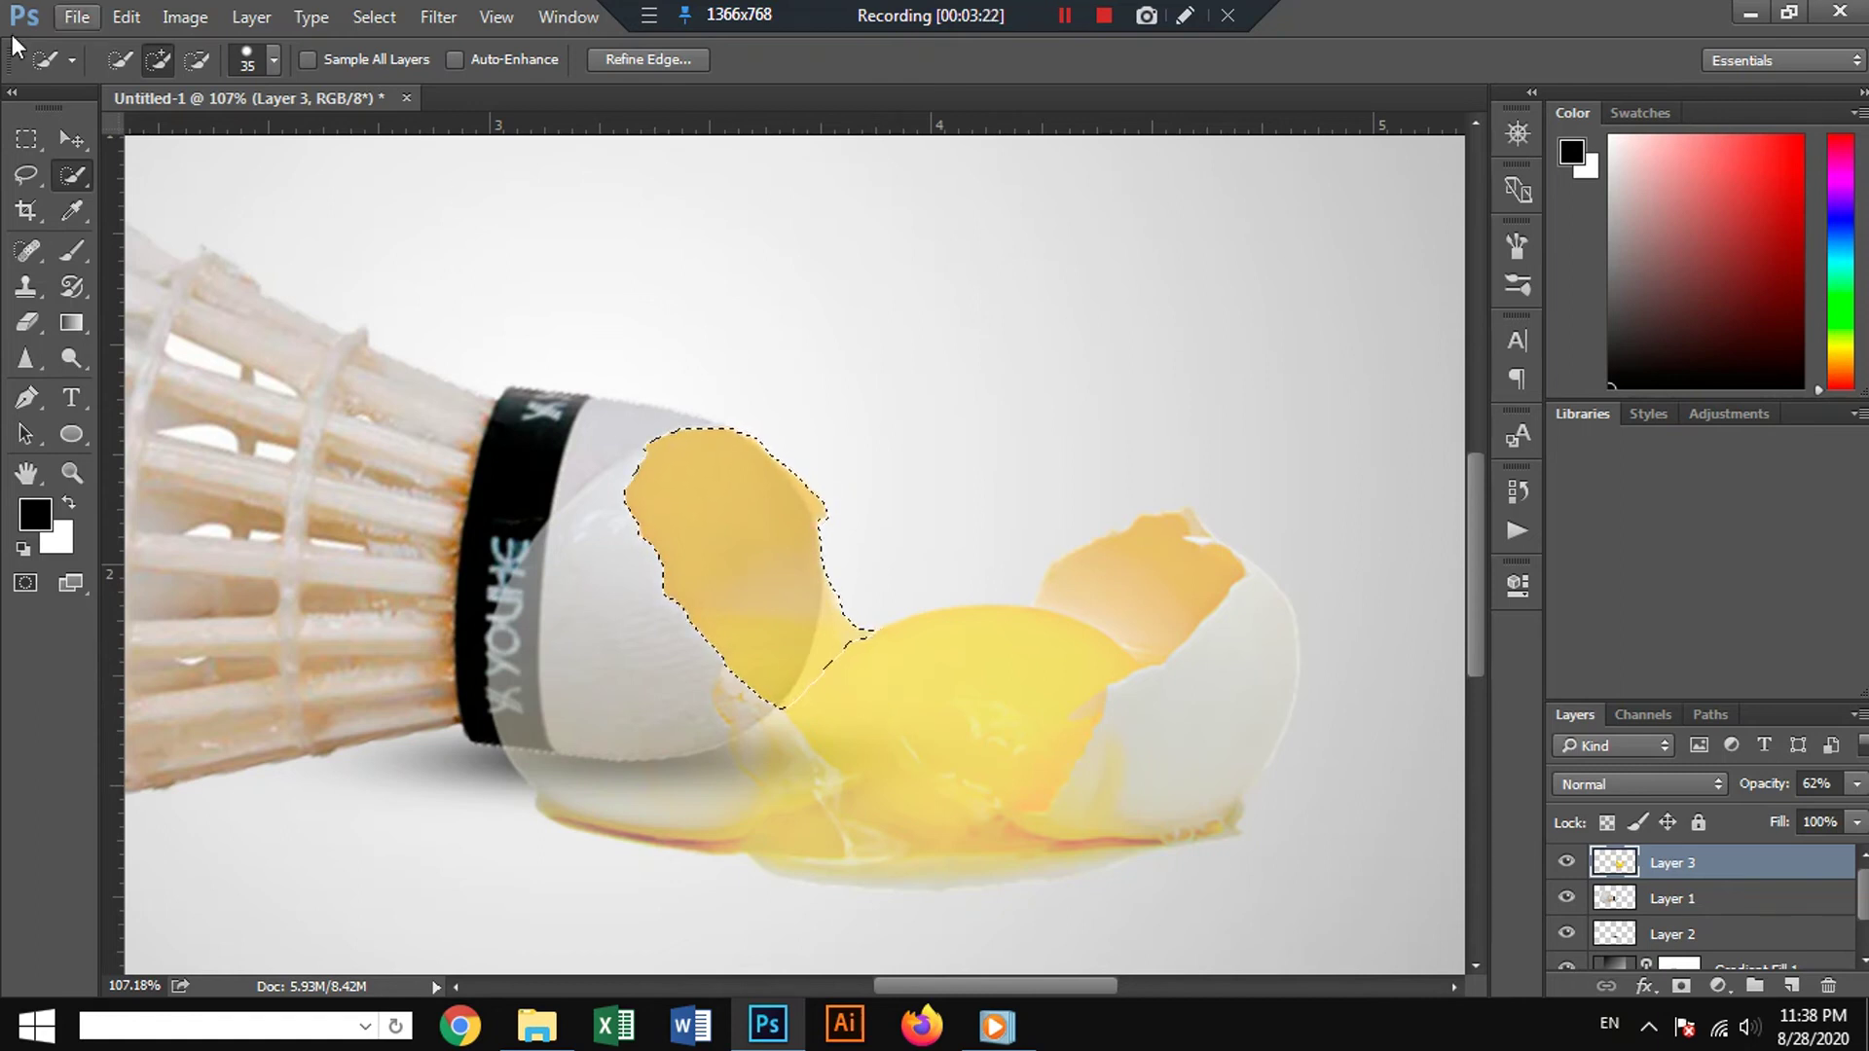
pyautogui.click(28, 322)
pyautogui.moveTo(467, 459); pyautogui.dragTo(472, 574)
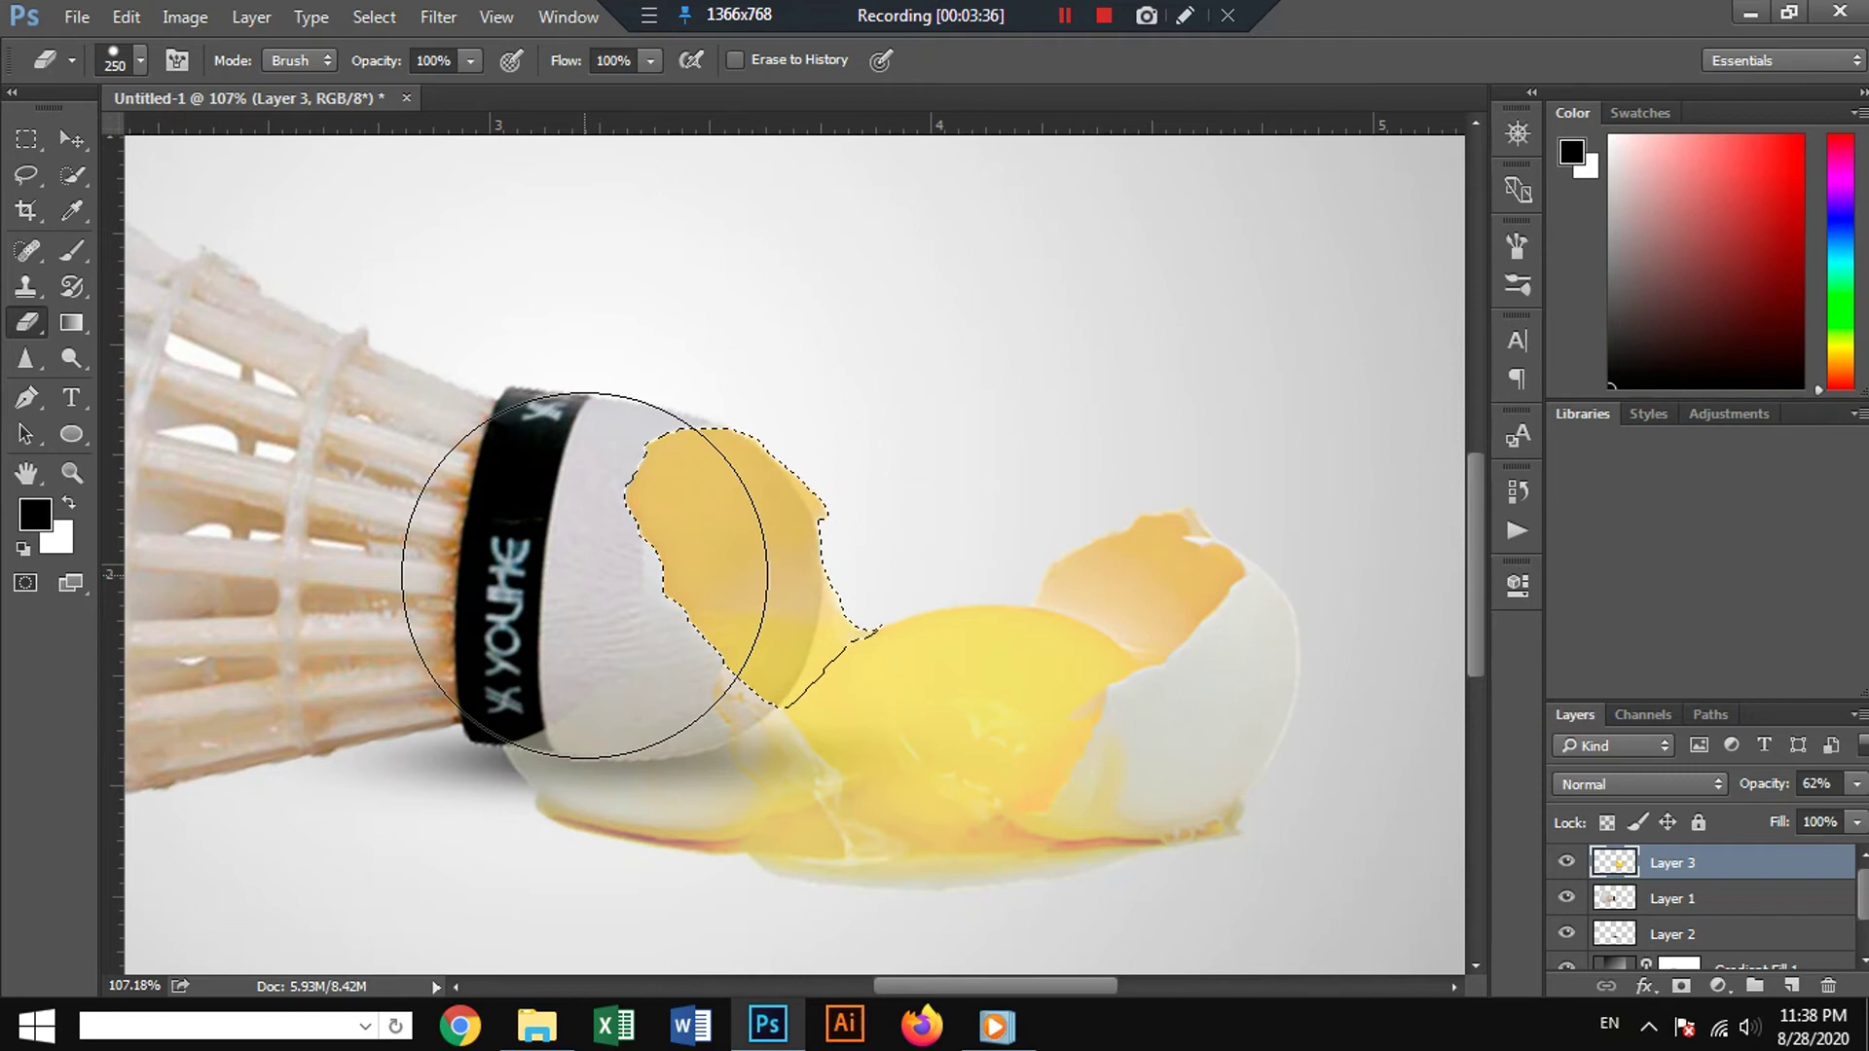
# Erase the yolk overlapping the cork inside the selection, then deselect.
pyautogui.moveTo(584, 575); pyautogui.dragTo(638, 581)
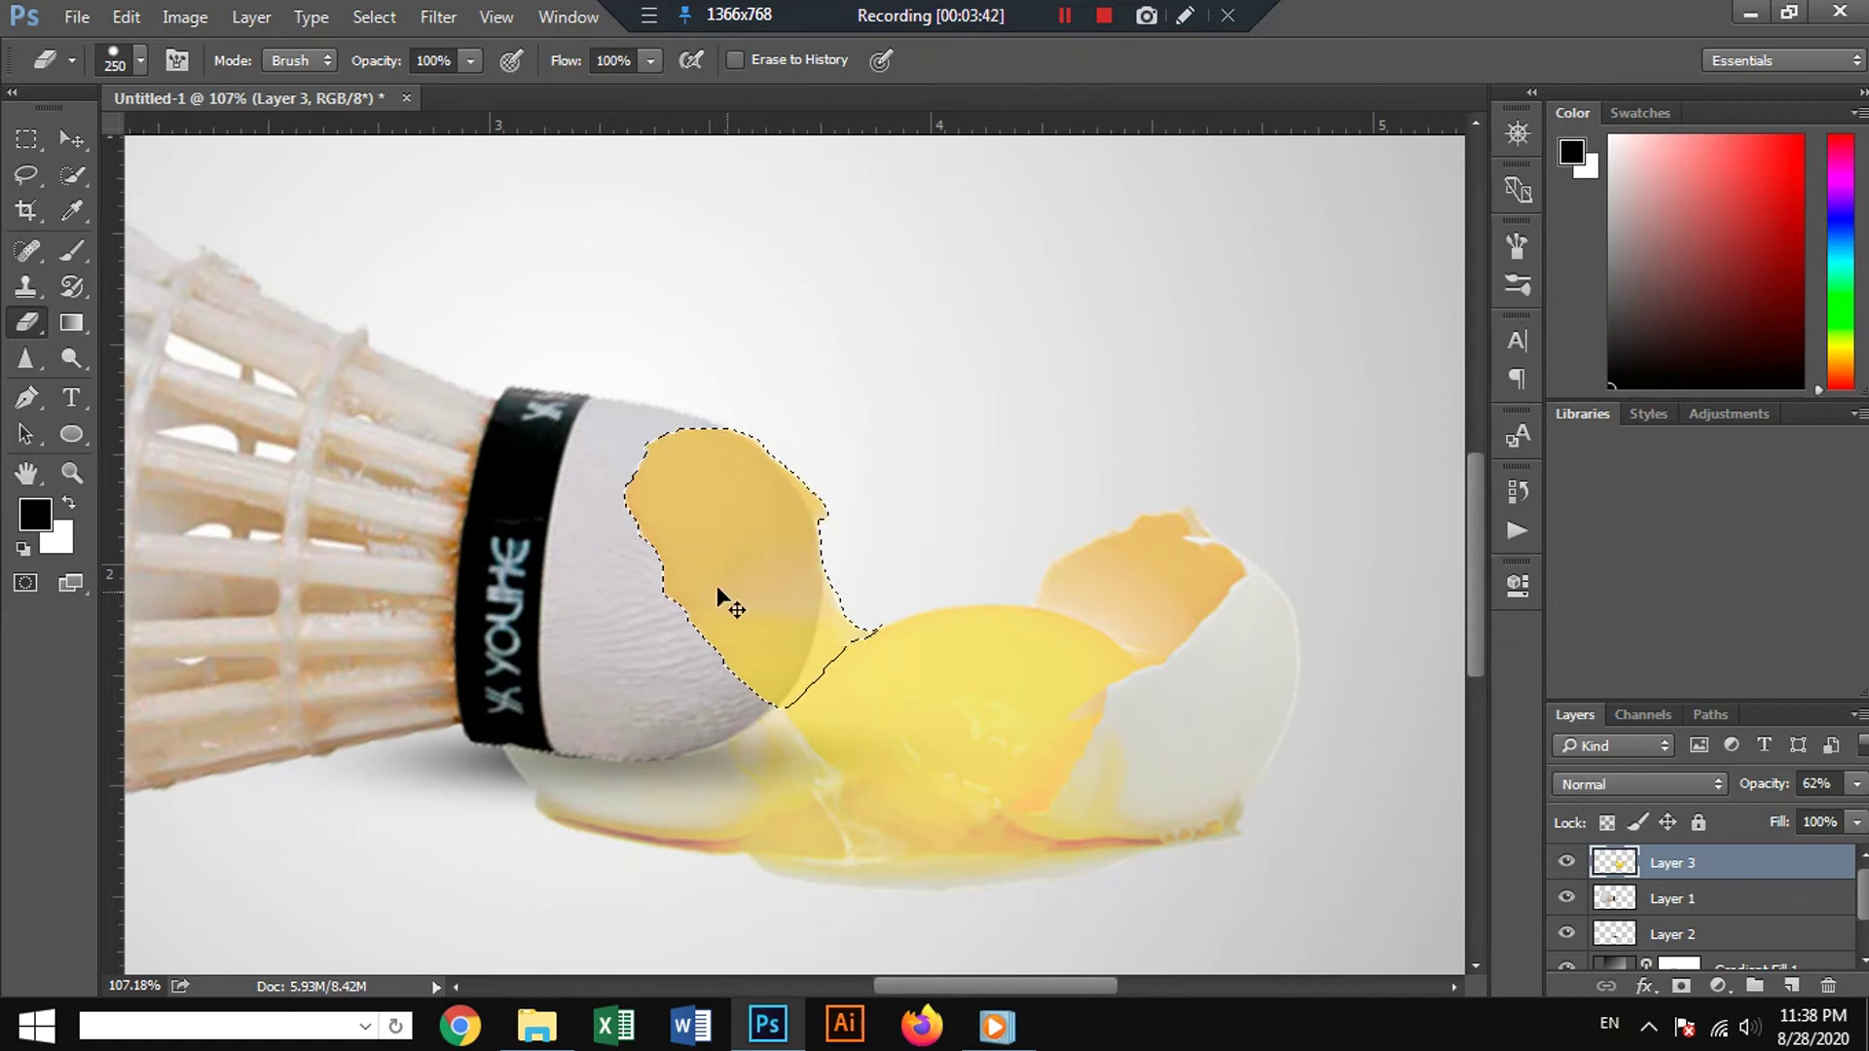
pyautogui.scroll(3, 699, 592)
pyautogui.scroll(2, 699, 592)
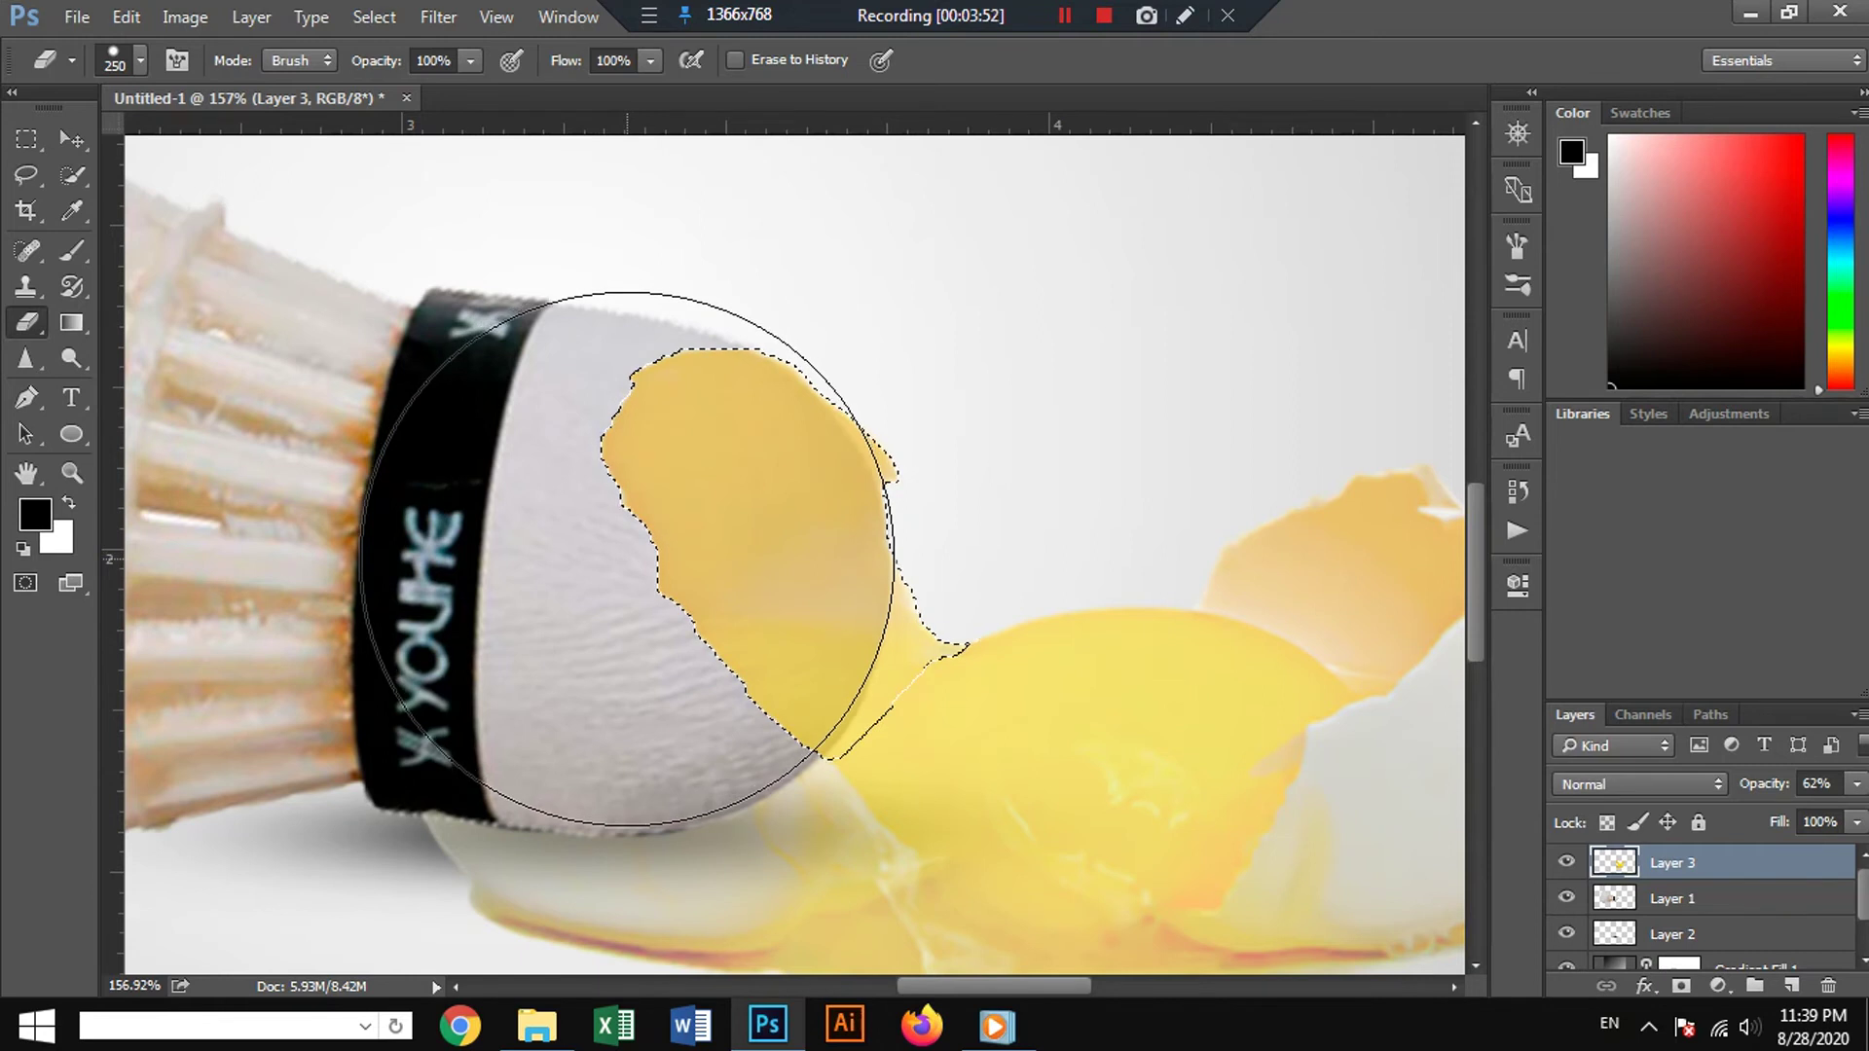
pyautogui.scroll(-2, 607, 555)
pyautogui.scroll(-2, 680, 584)
pyautogui.scroll(-2, 688, 542)
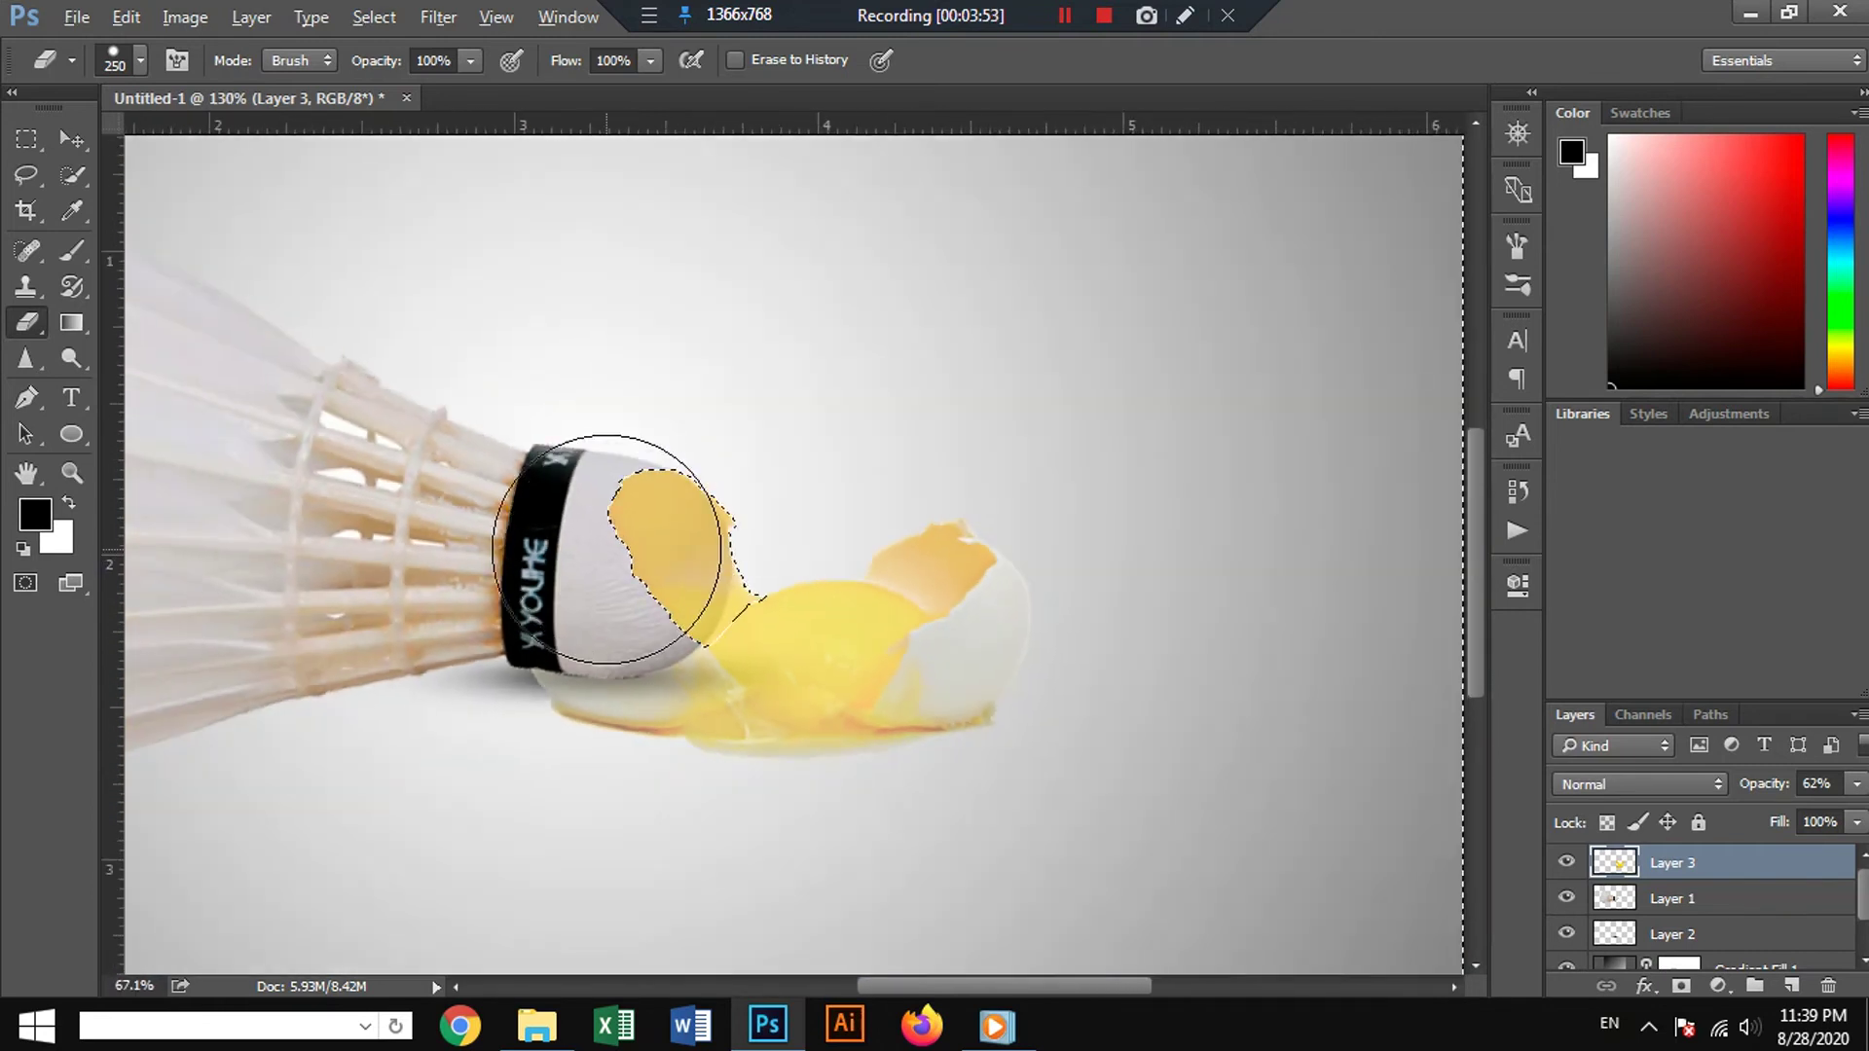
pyautogui.hotkey('ctrl', 'd')
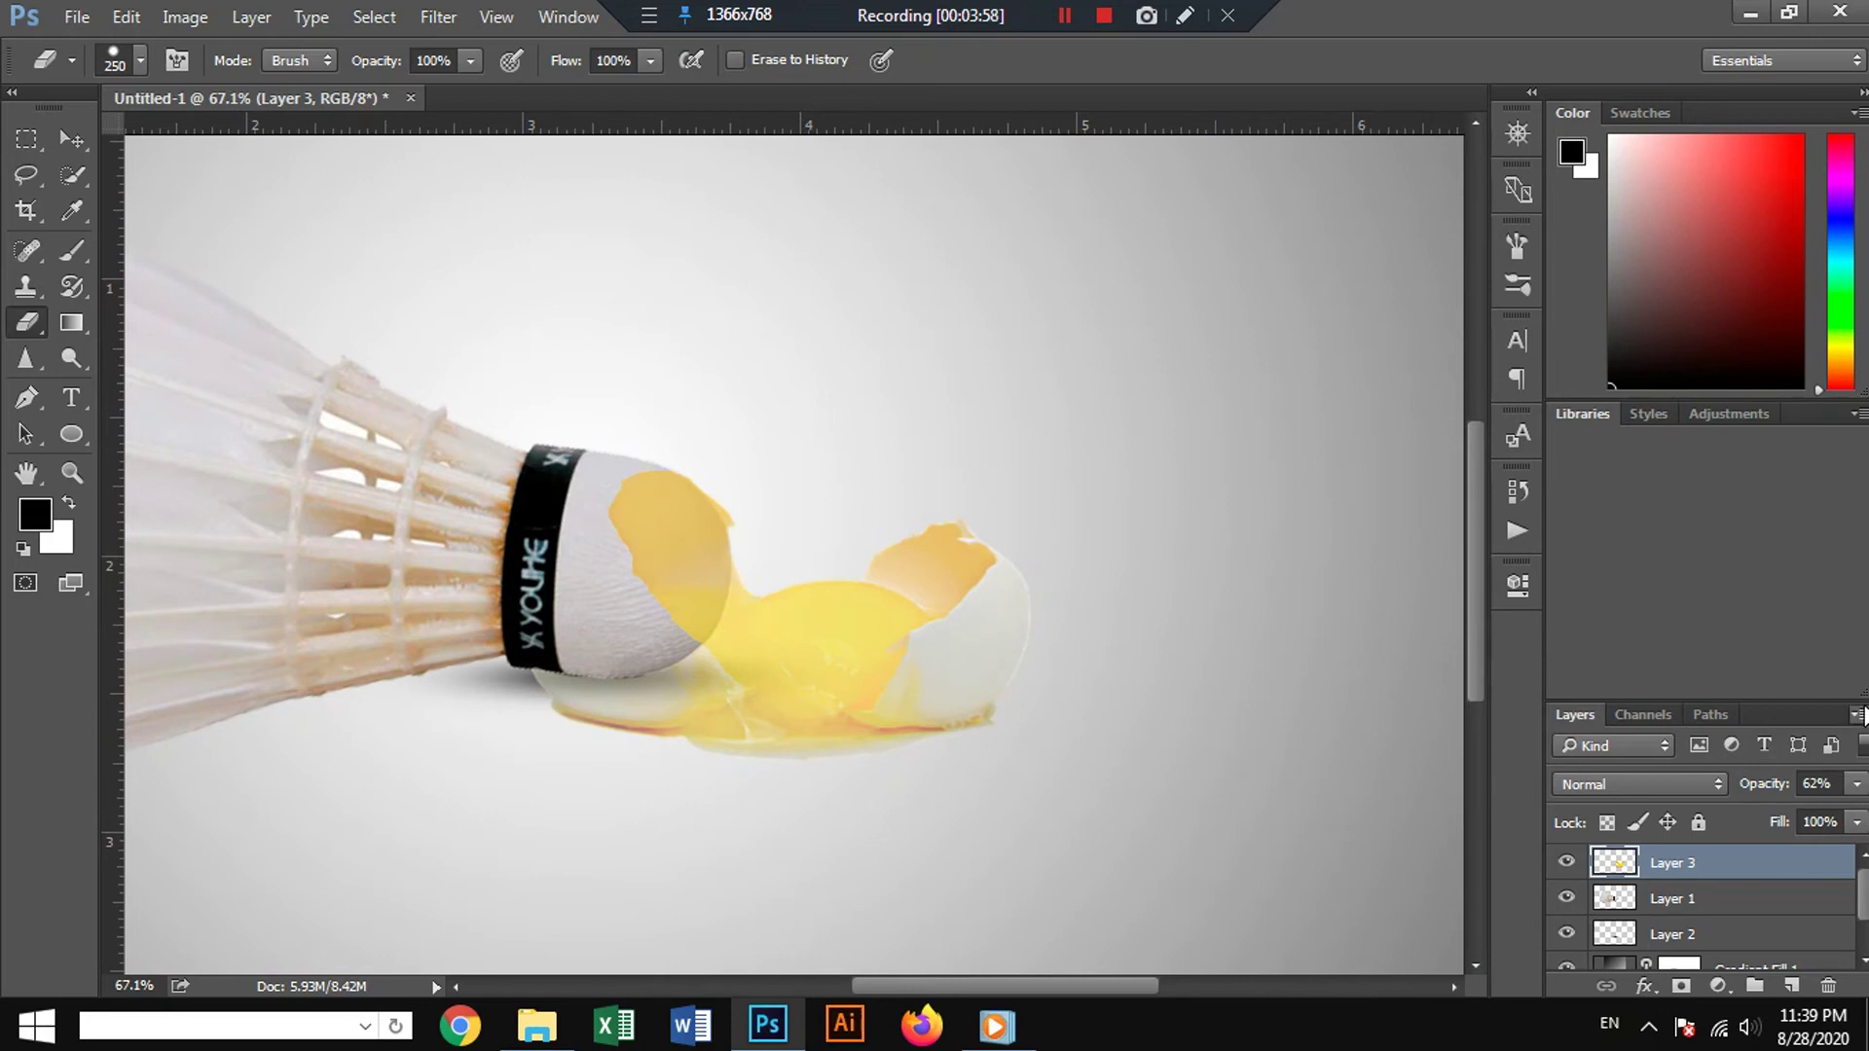
# Drop the egg layer to about 38% opacity and erase the yolk spill over the shadow.
pyautogui.click(1856, 785)
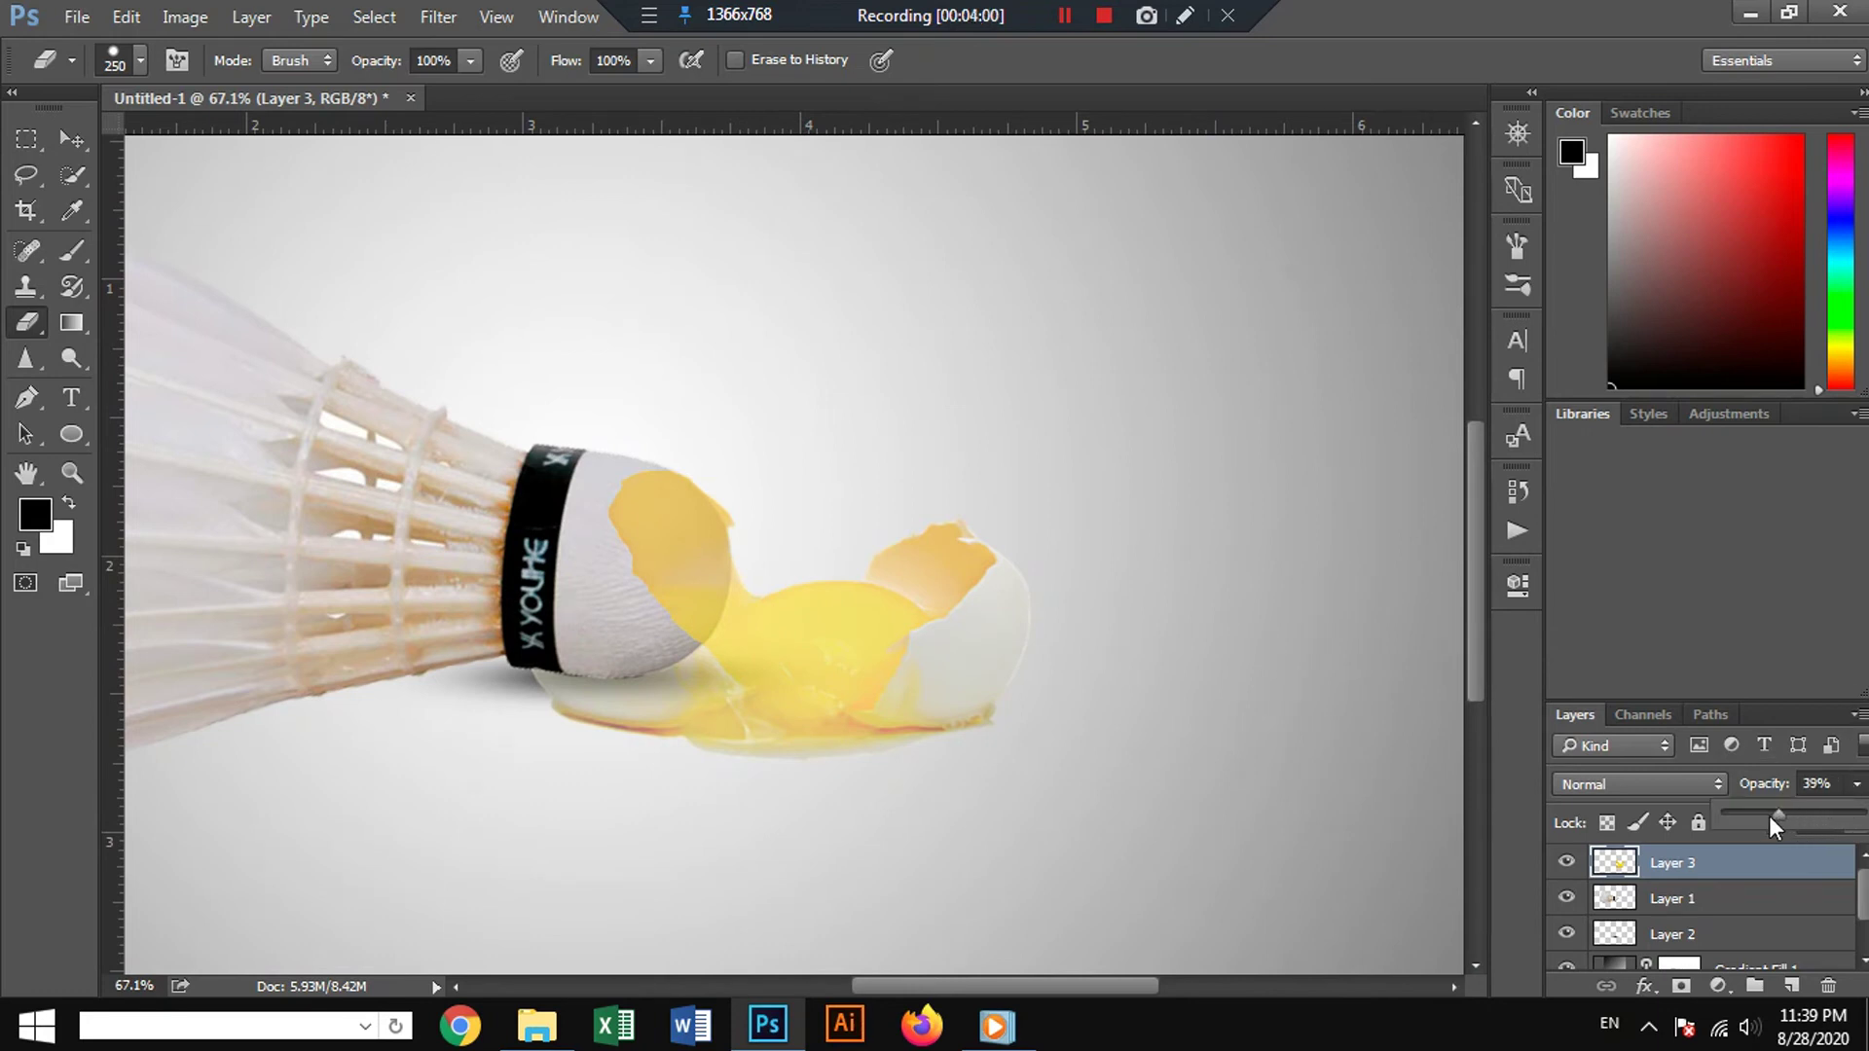
pyautogui.moveTo(1767, 823); pyautogui.dragTo(1852, 826)
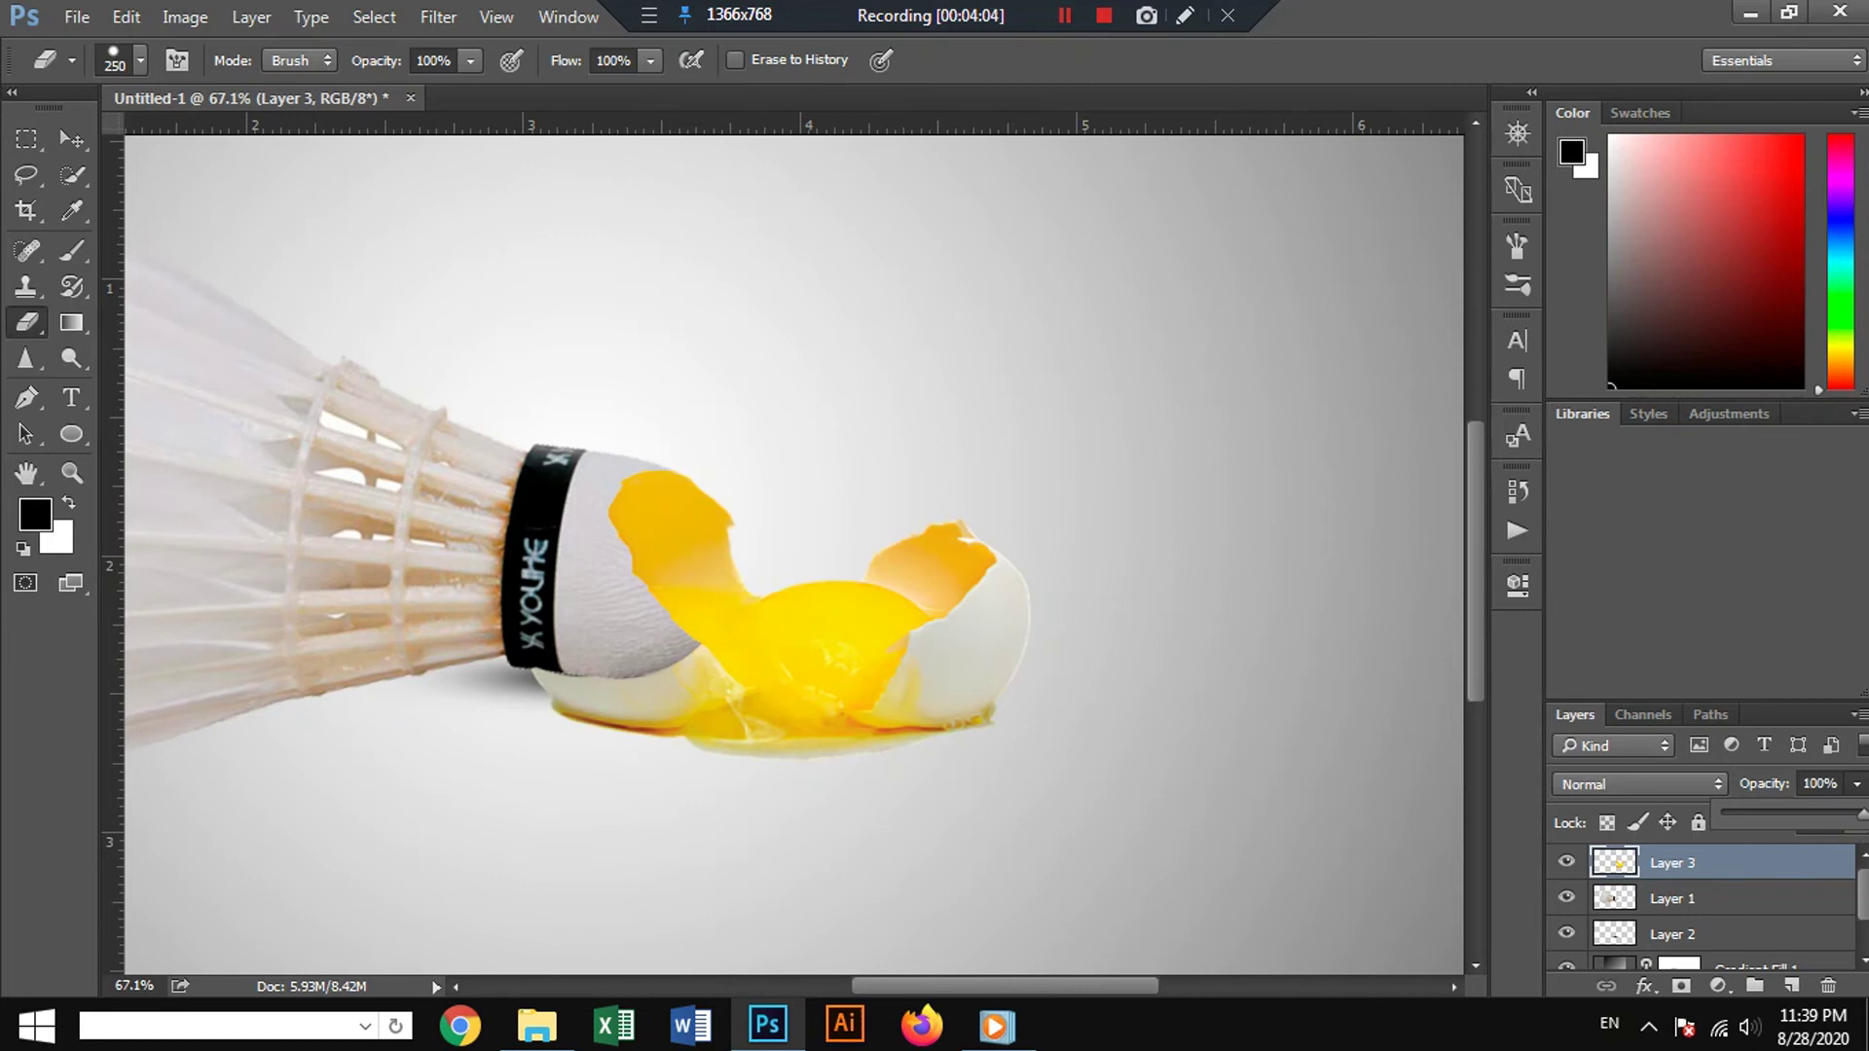
pyautogui.moveTo(1792, 813); pyautogui.dragTo(1779, 811)
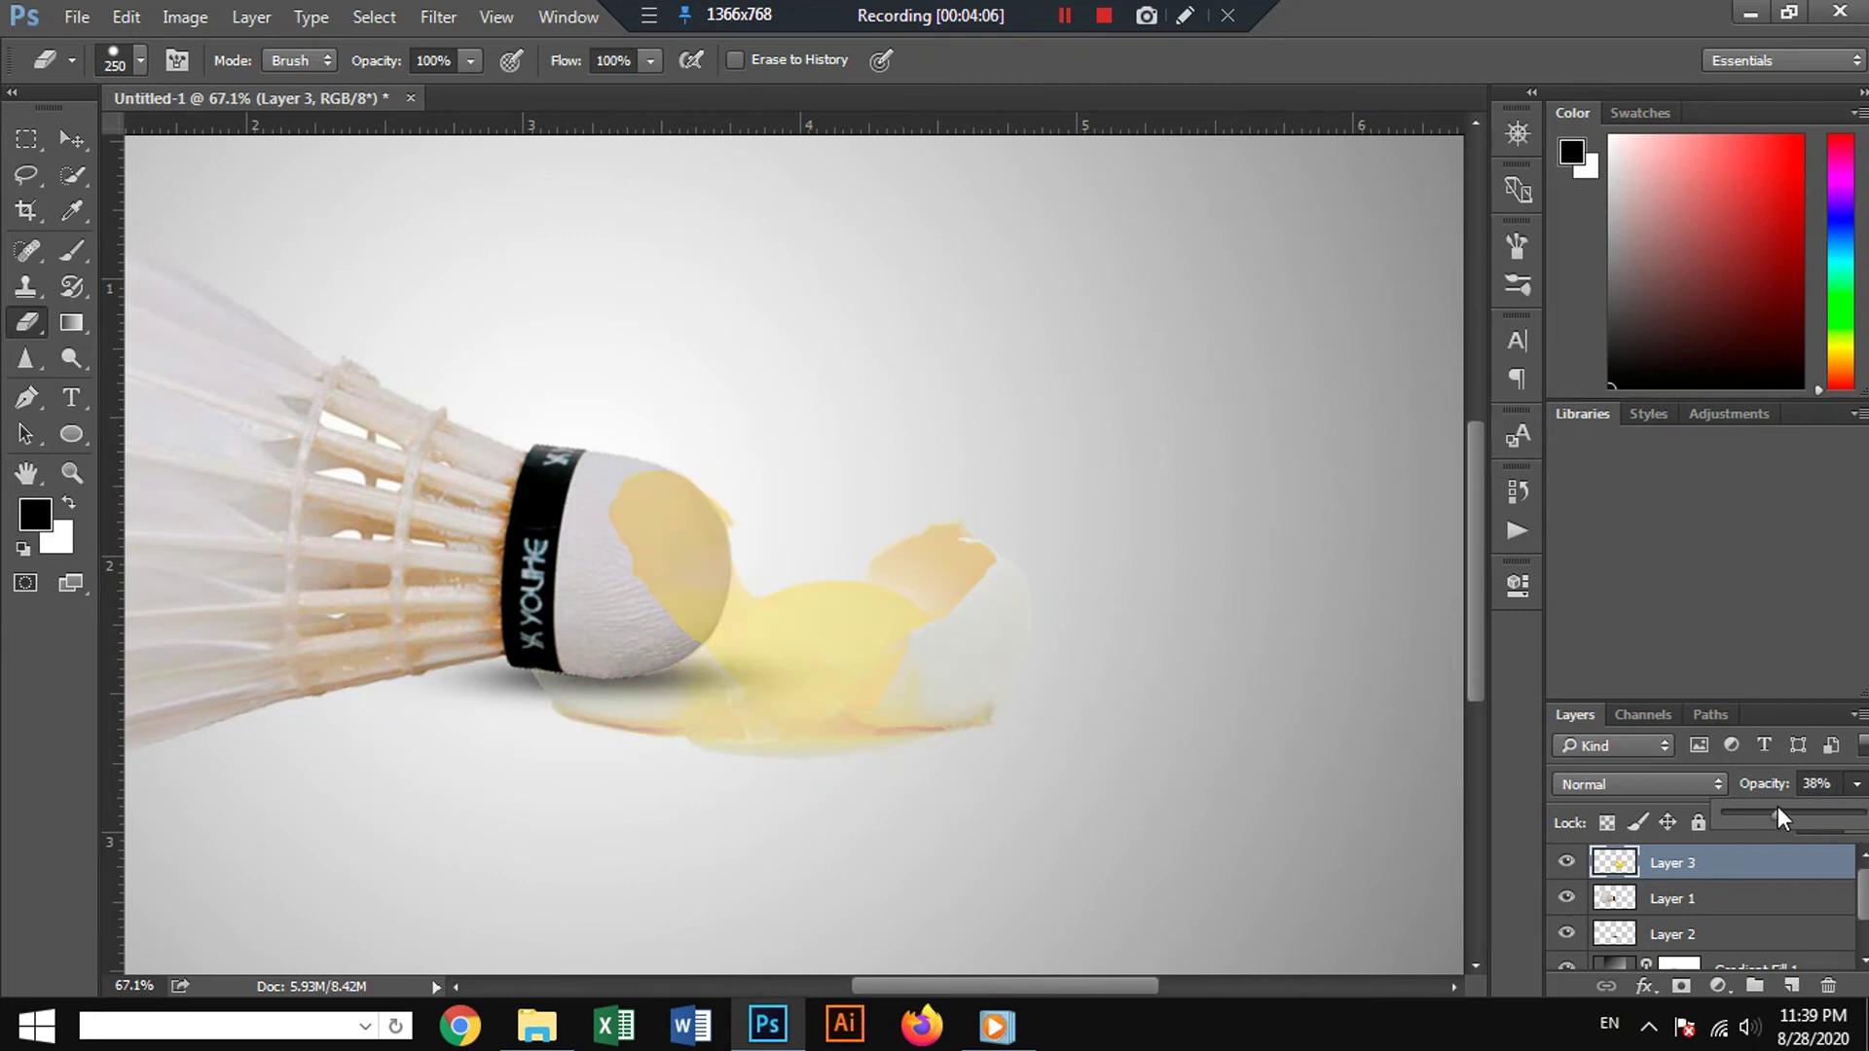
pyautogui.scroll(1, 918, 814)
pyautogui.scroll(2, 688, 834)
pyautogui.scroll(2, 376, 772)
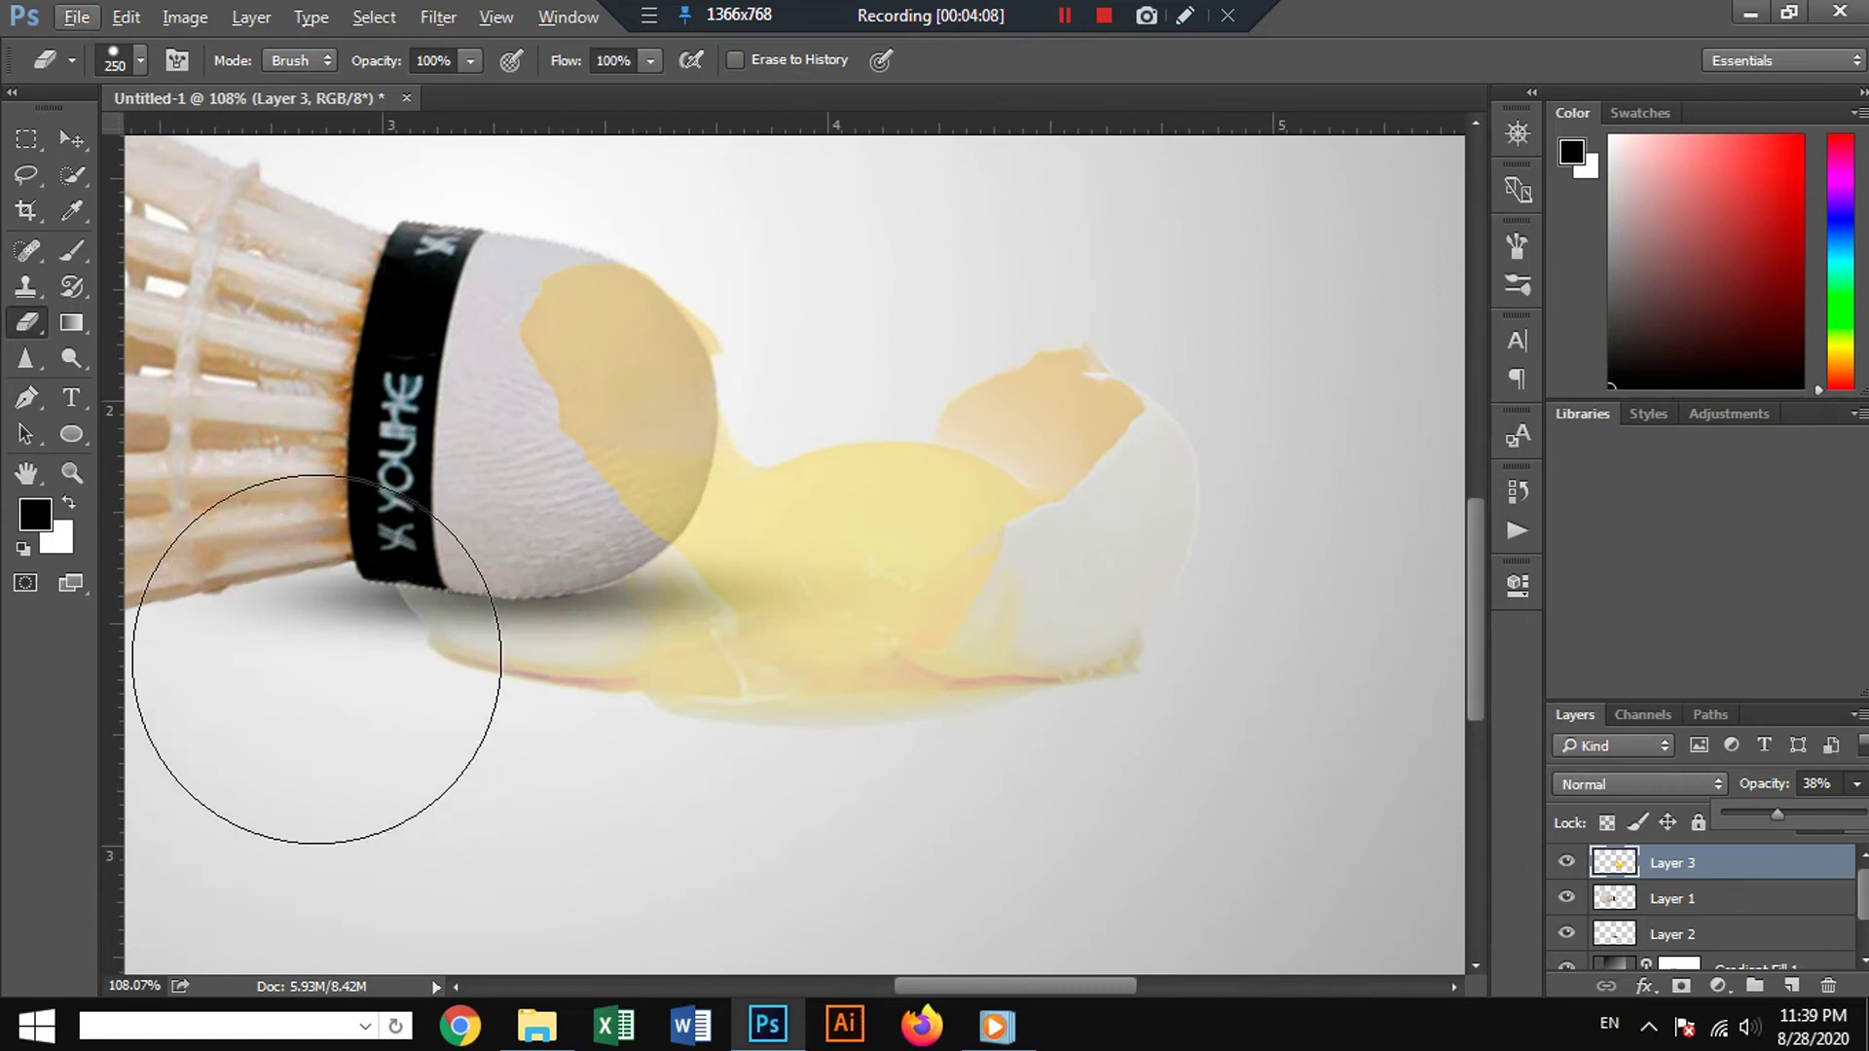
pyautogui.moveTo(316, 660); pyautogui.dragTo(329, 682)
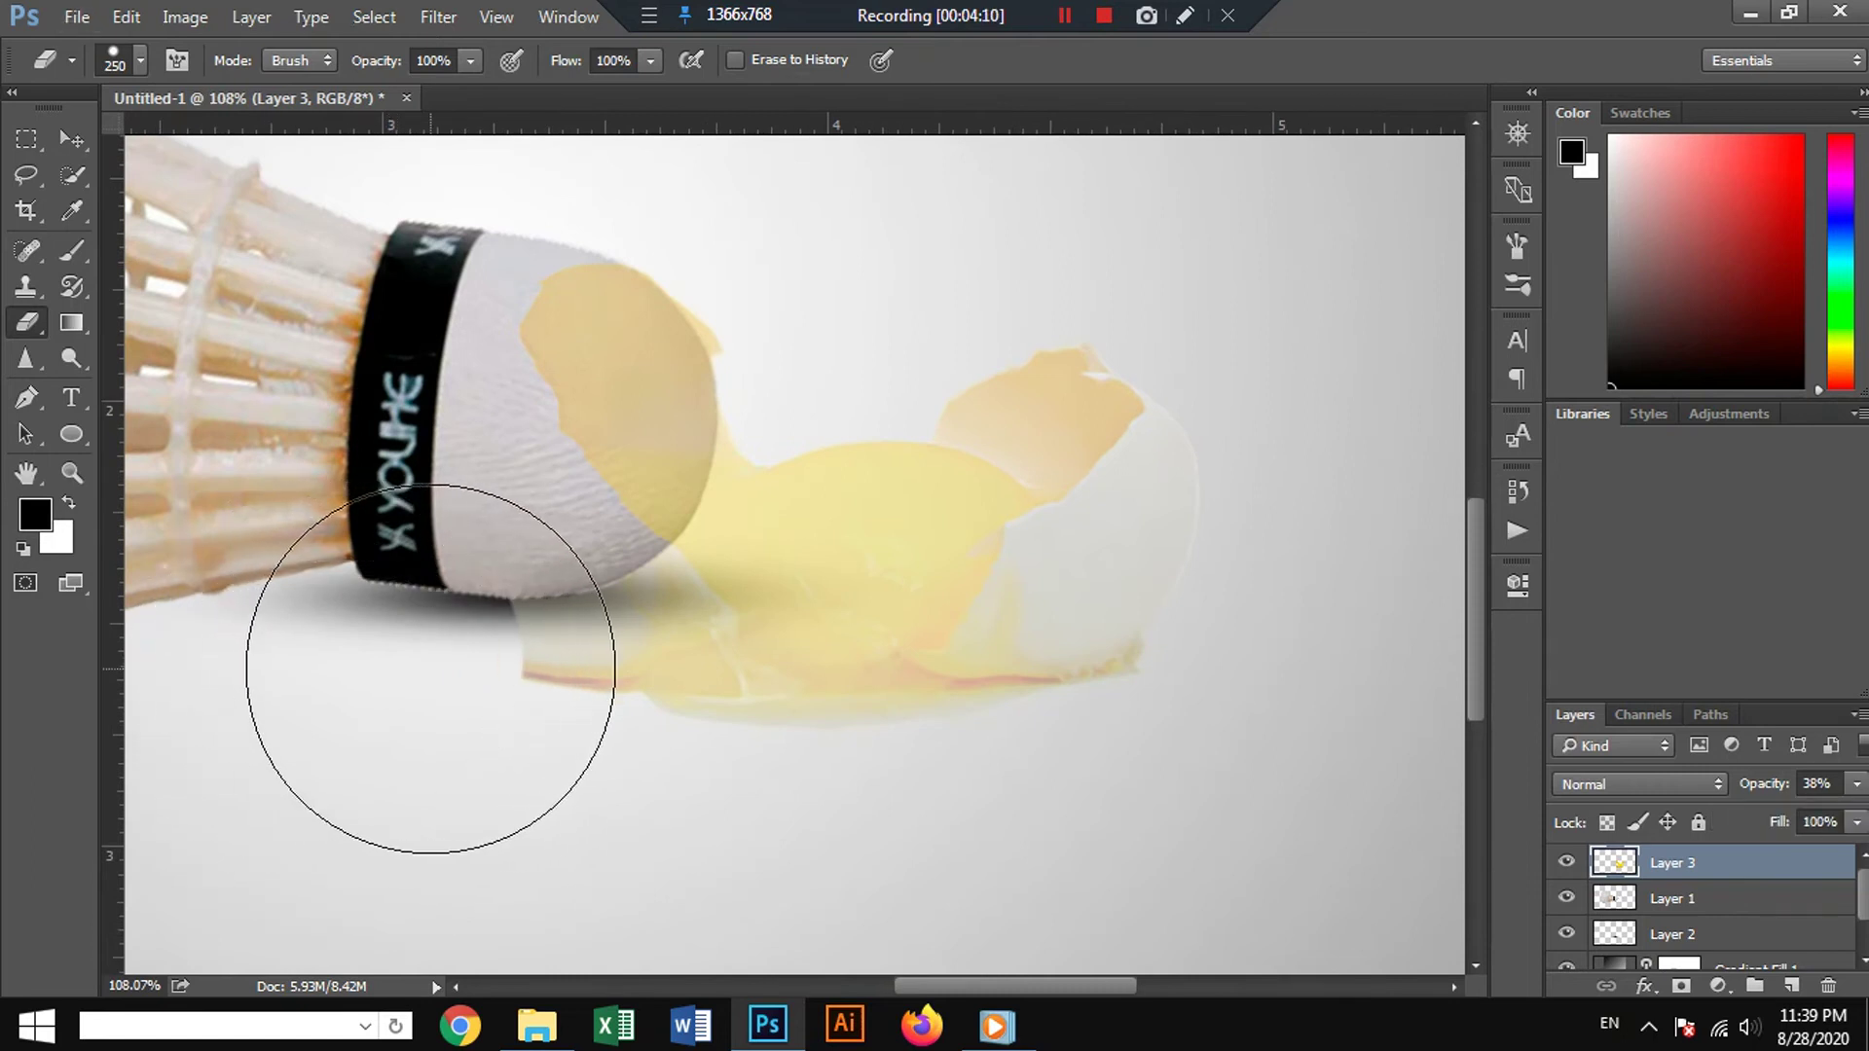
pyautogui.moveTo(436, 671)
pyautogui.mouseDown()
pyautogui.moveTo(480, 626)
pyautogui.moveTo(472, 667)
pyautogui.moveTo(517, 656)
pyautogui.mouseUp()
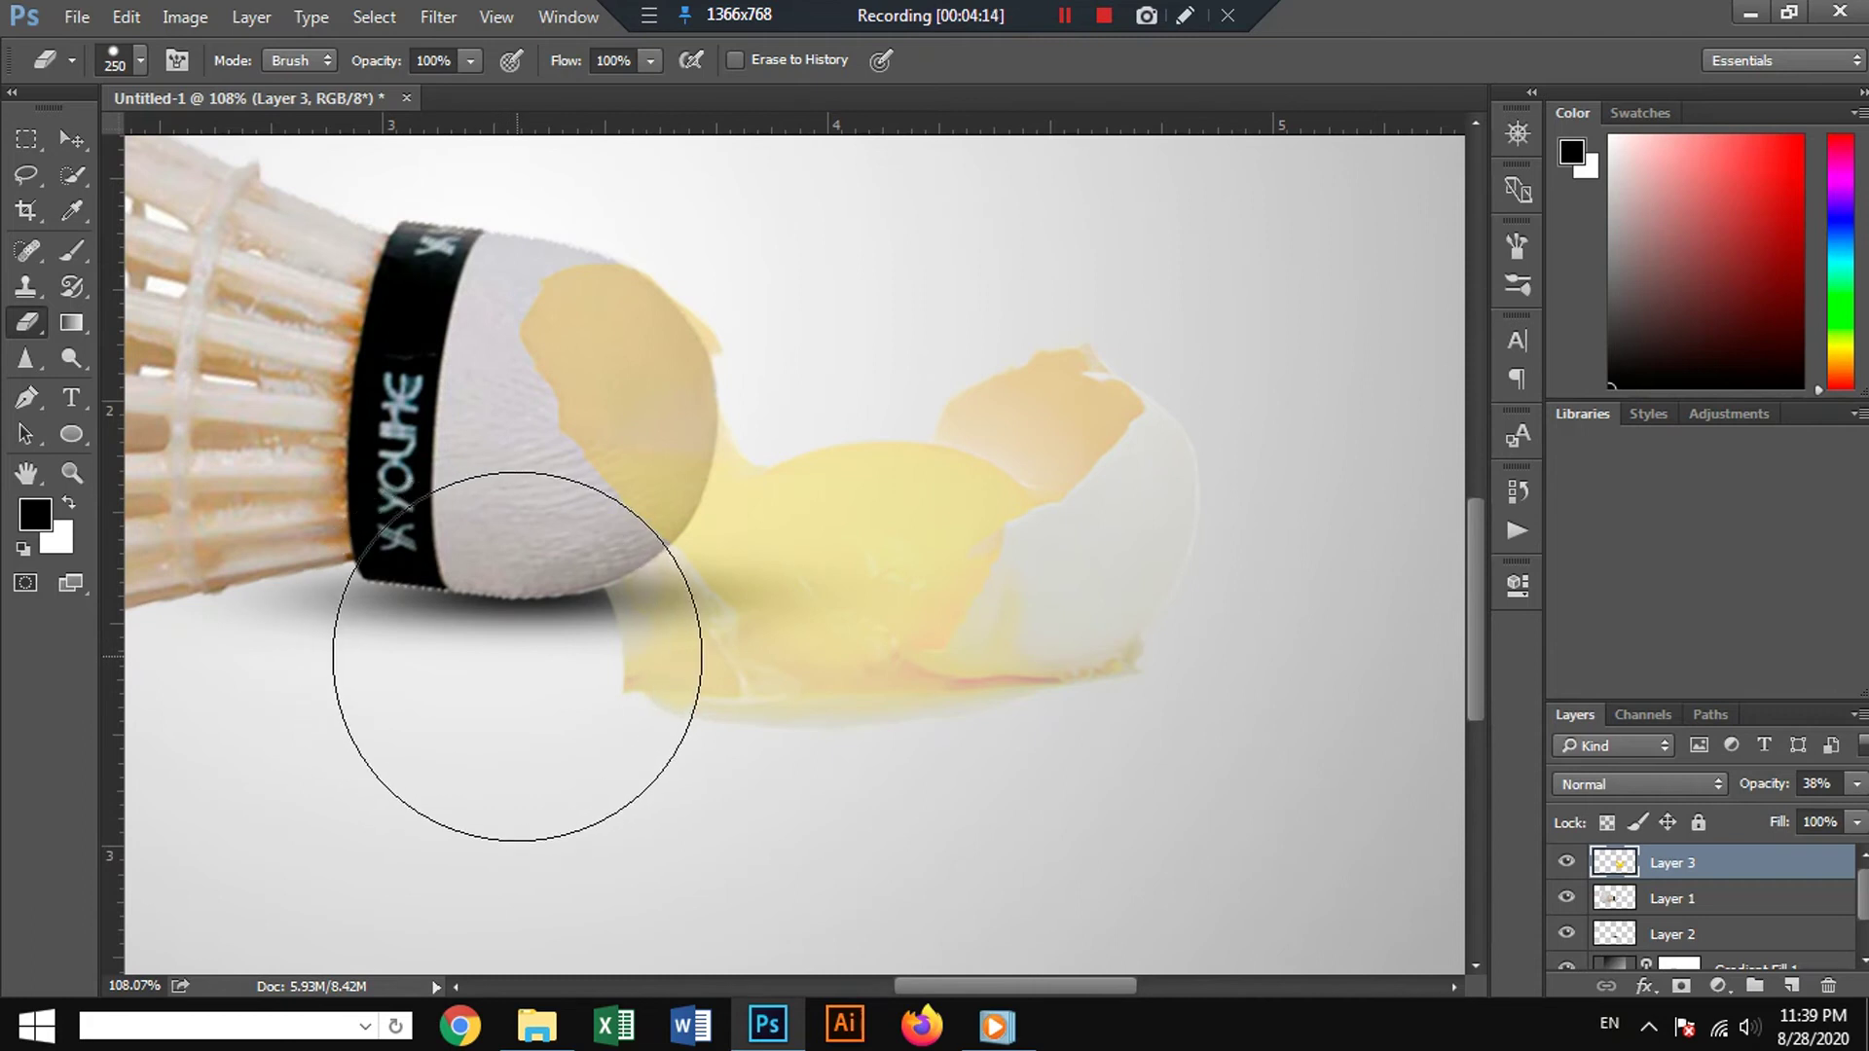
pyautogui.scroll(2, 506, 661)
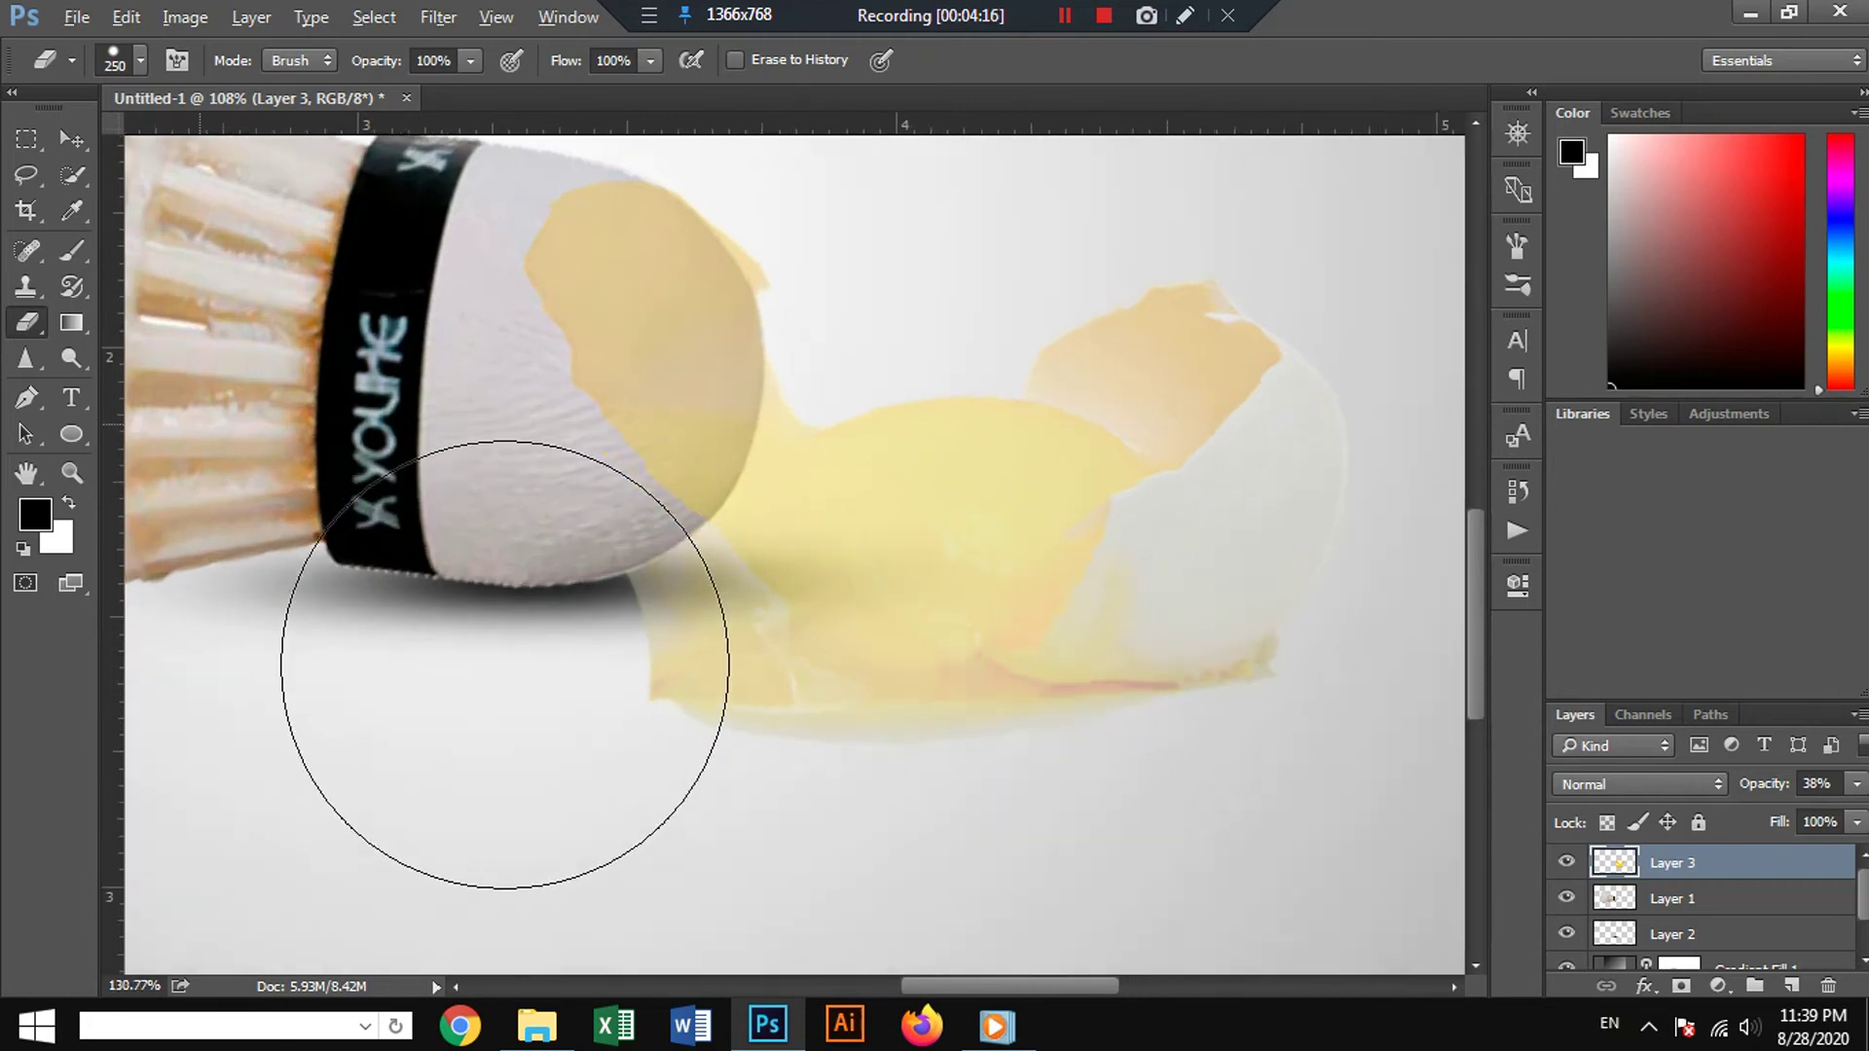
pyautogui.scroll(3, 504, 665)
# Shrink the eraser and erase yolk beside the cork, undoing the last stroke.
pyautogui.press('[')
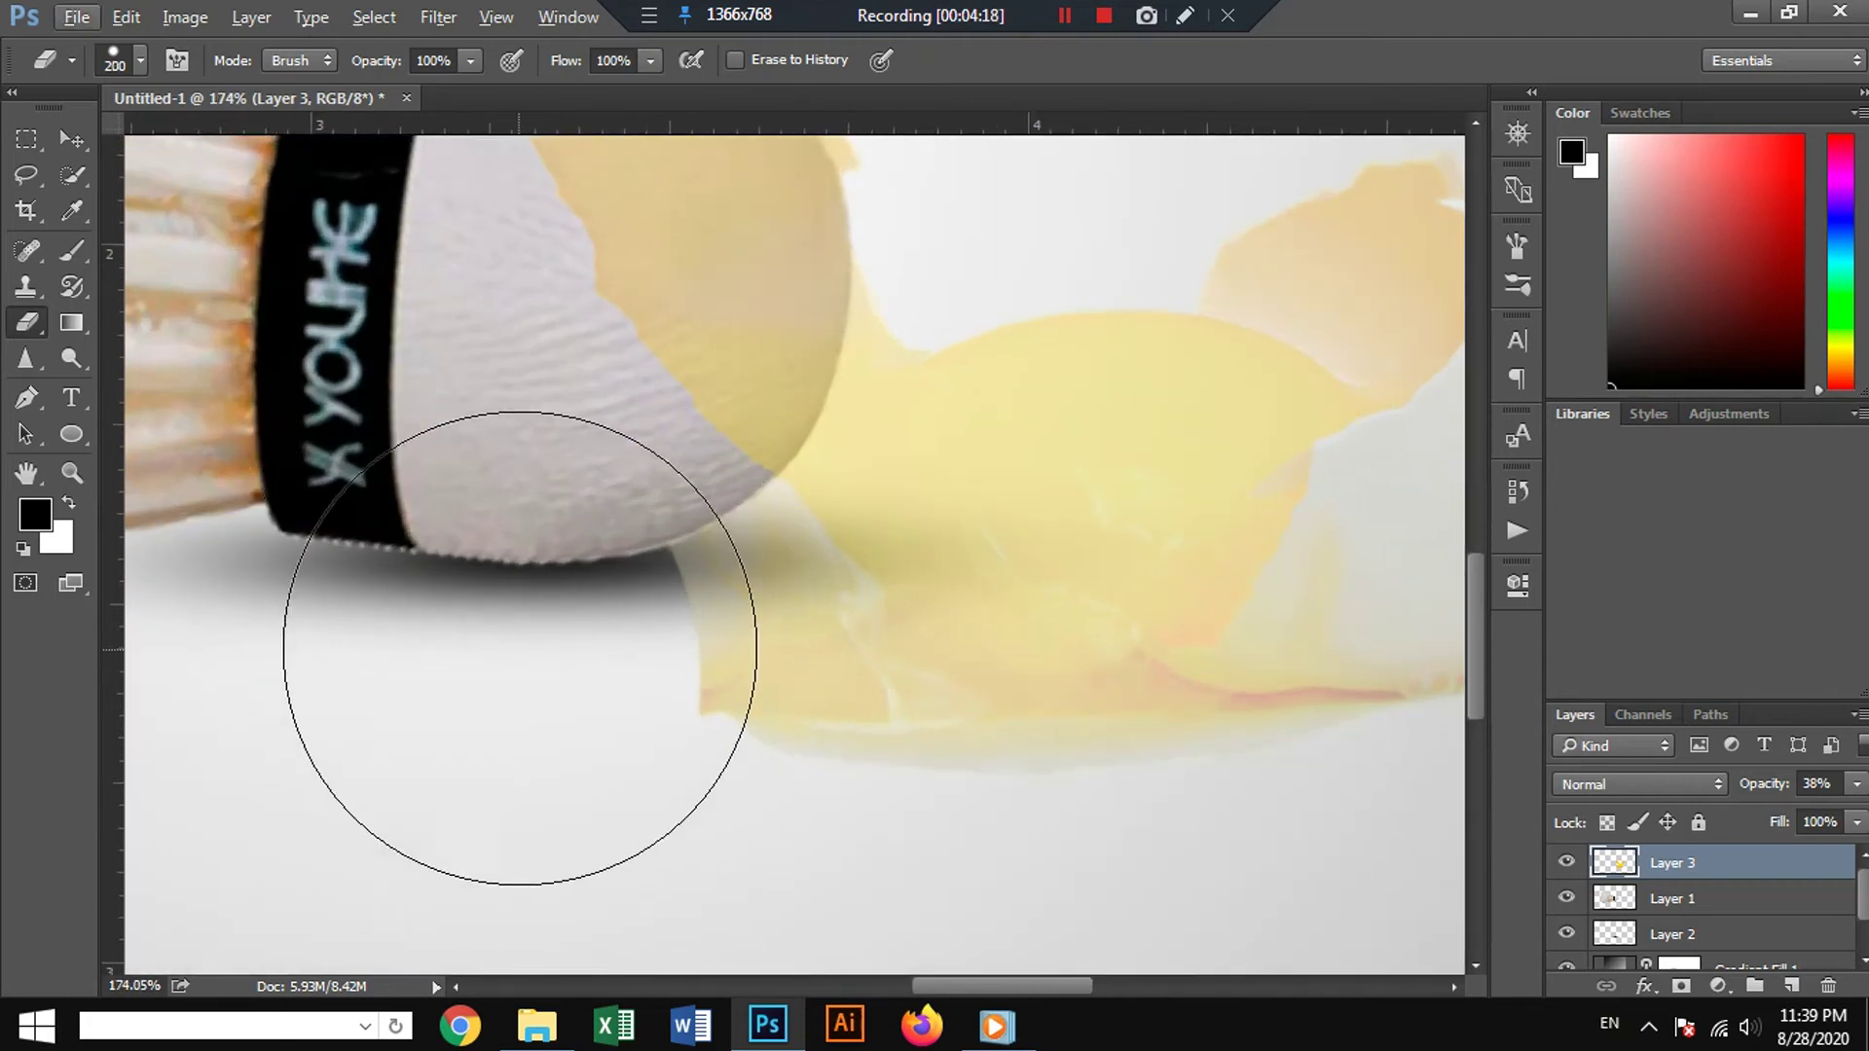
pyautogui.press('[')
pyautogui.press('[')
pyautogui.press('[')
pyautogui.press('[')
pyautogui.press('[')
pyautogui.press('[')
pyautogui.press('[')
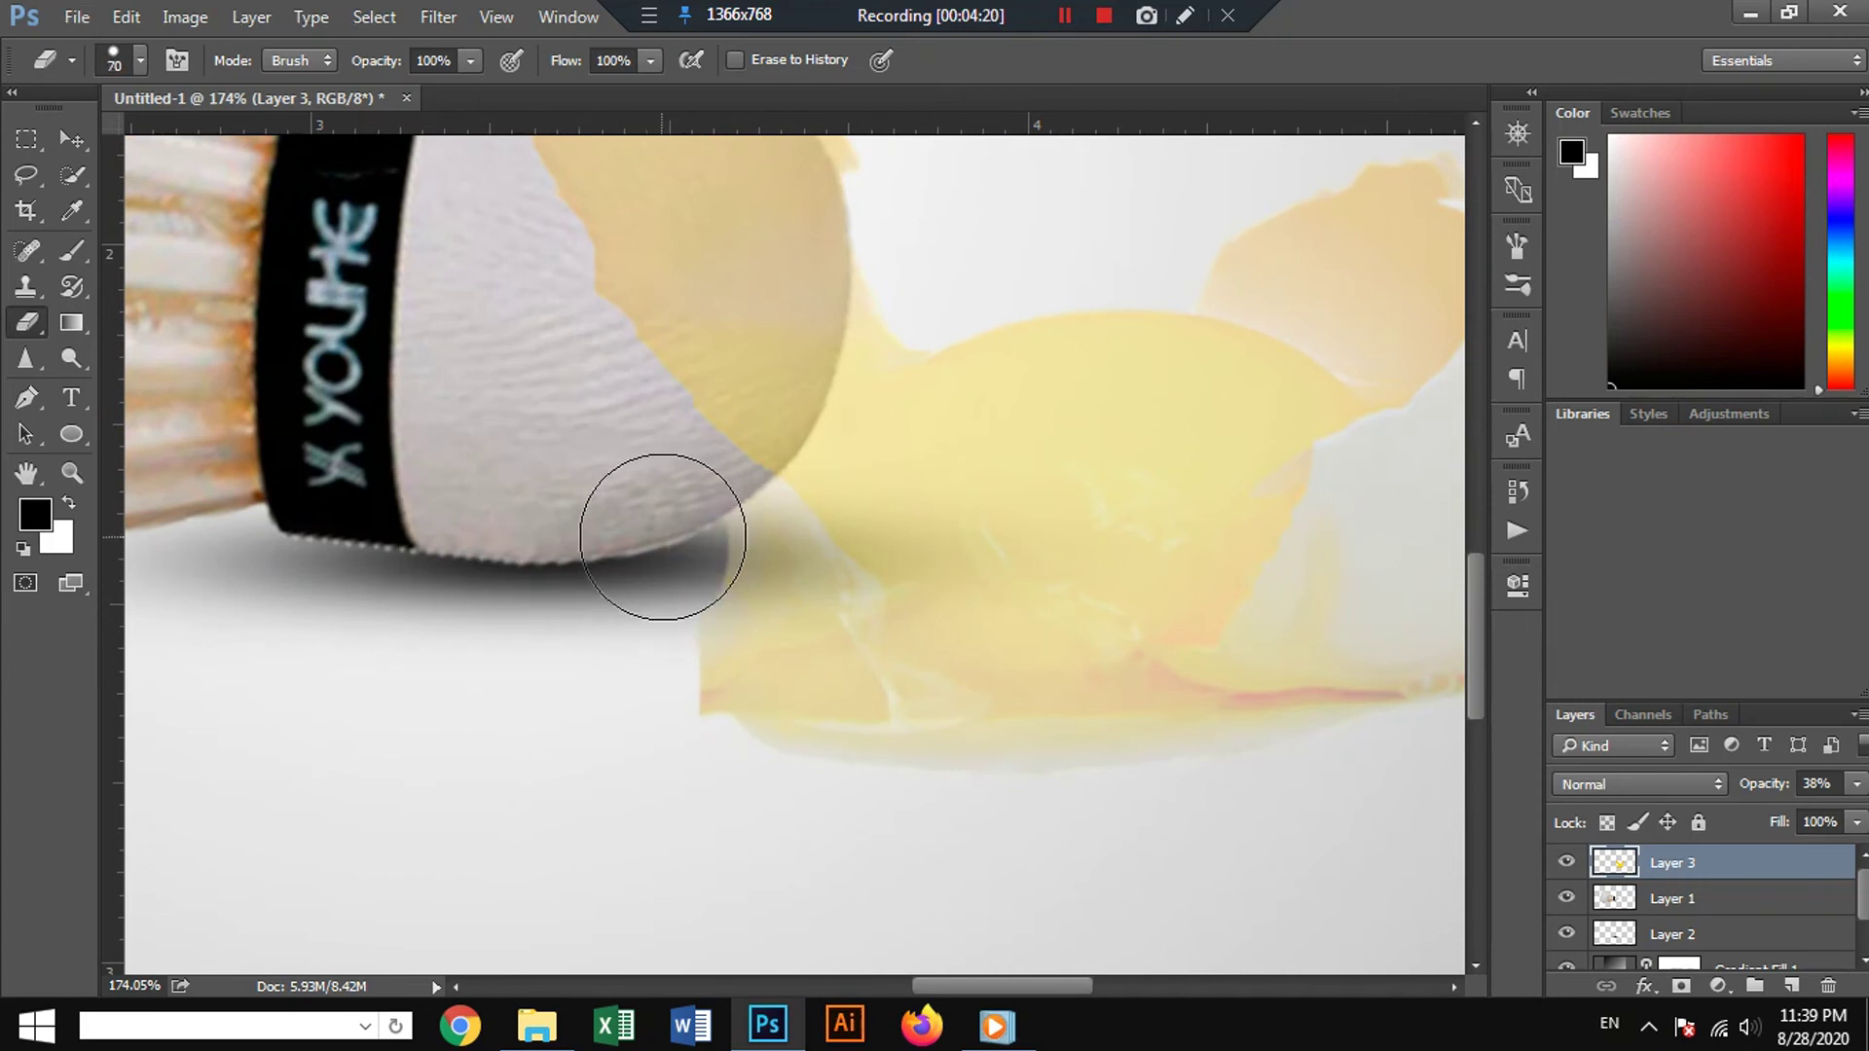
pyautogui.press('[')
pyautogui.press('[')
pyautogui.moveTo(688, 542)
pyautogui.mouseDown()
pyautogui.moveTo(764, 551)
pyautogui.moveTo(788, 586)
pyautogui.moveTo(717, 584)
pyautogui.moveTo(646, 681)
pyautogui.moveTo(727, 569)
pyautogui.moveTo(613, 738)
pyautogui.moveTo(559, 750)
pyautogui.moveTo(668, 730)
pyautogui.moveTo(869, 902)
pyautogui.mouseUp()
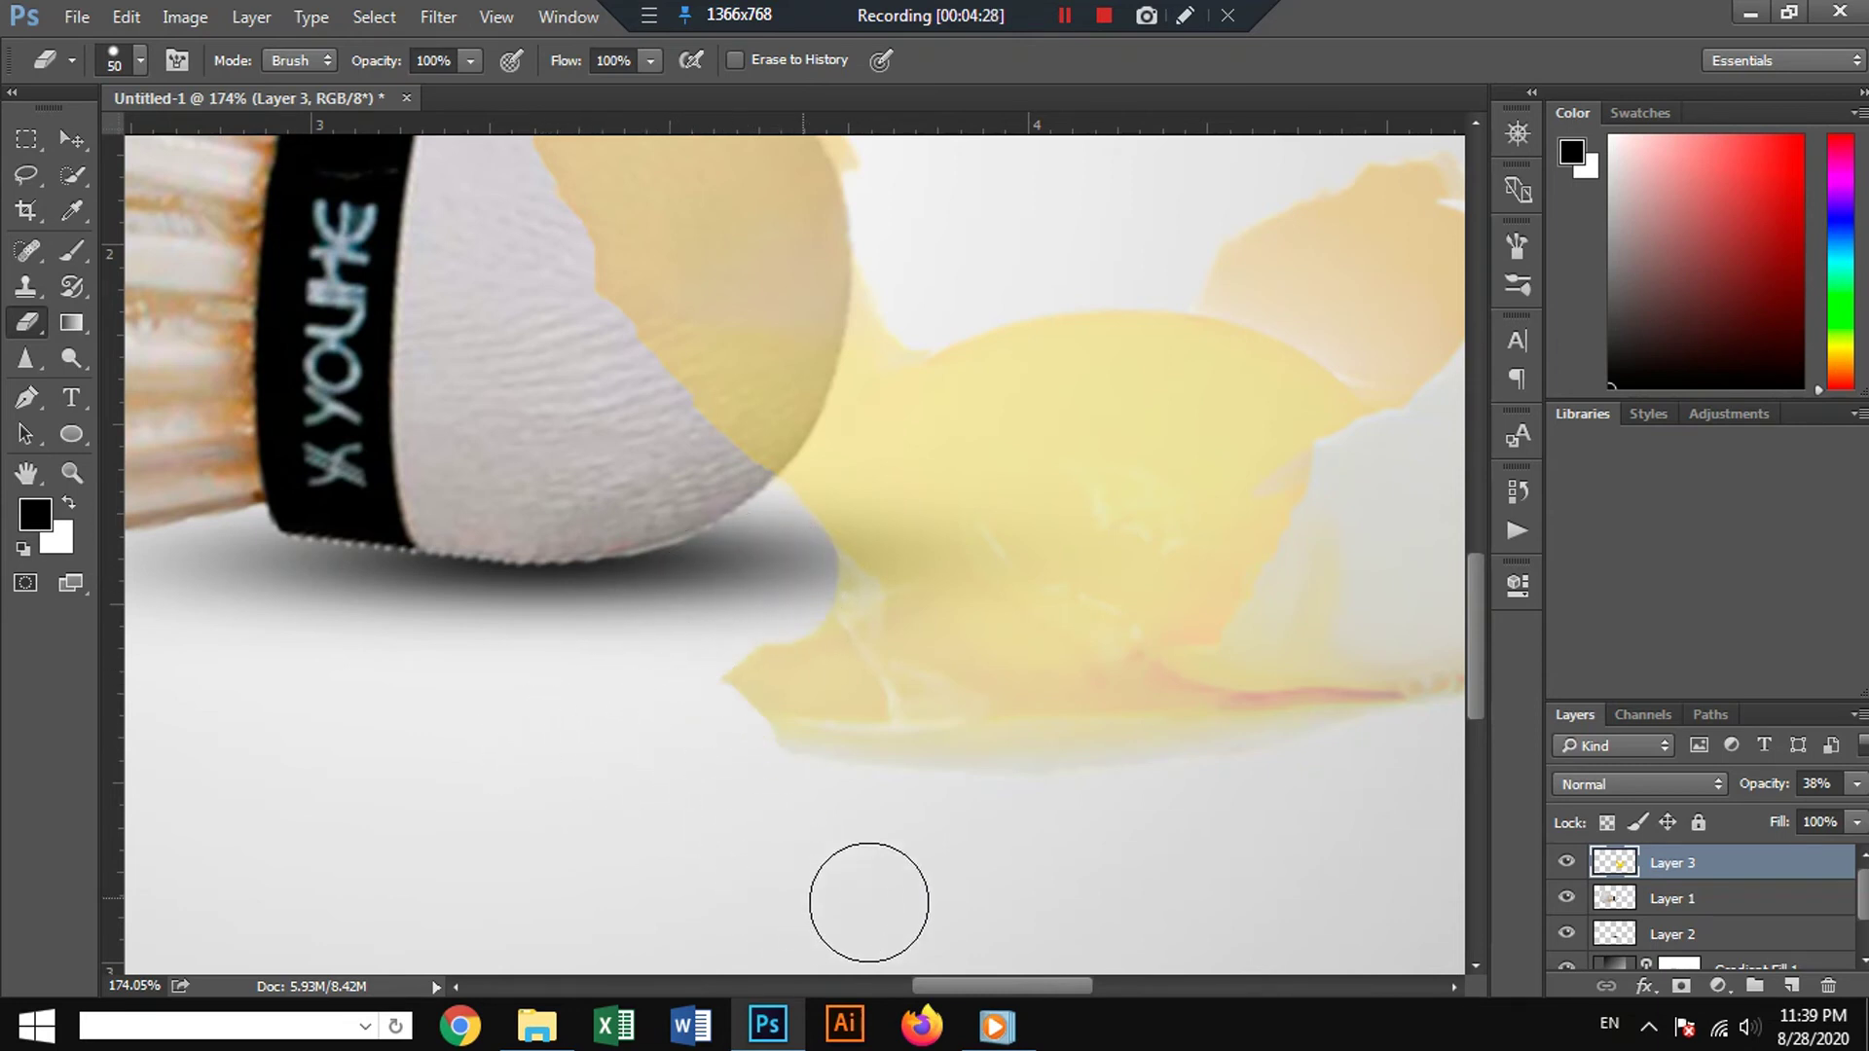
pyautogui.hotkey('ctrl', 'z')
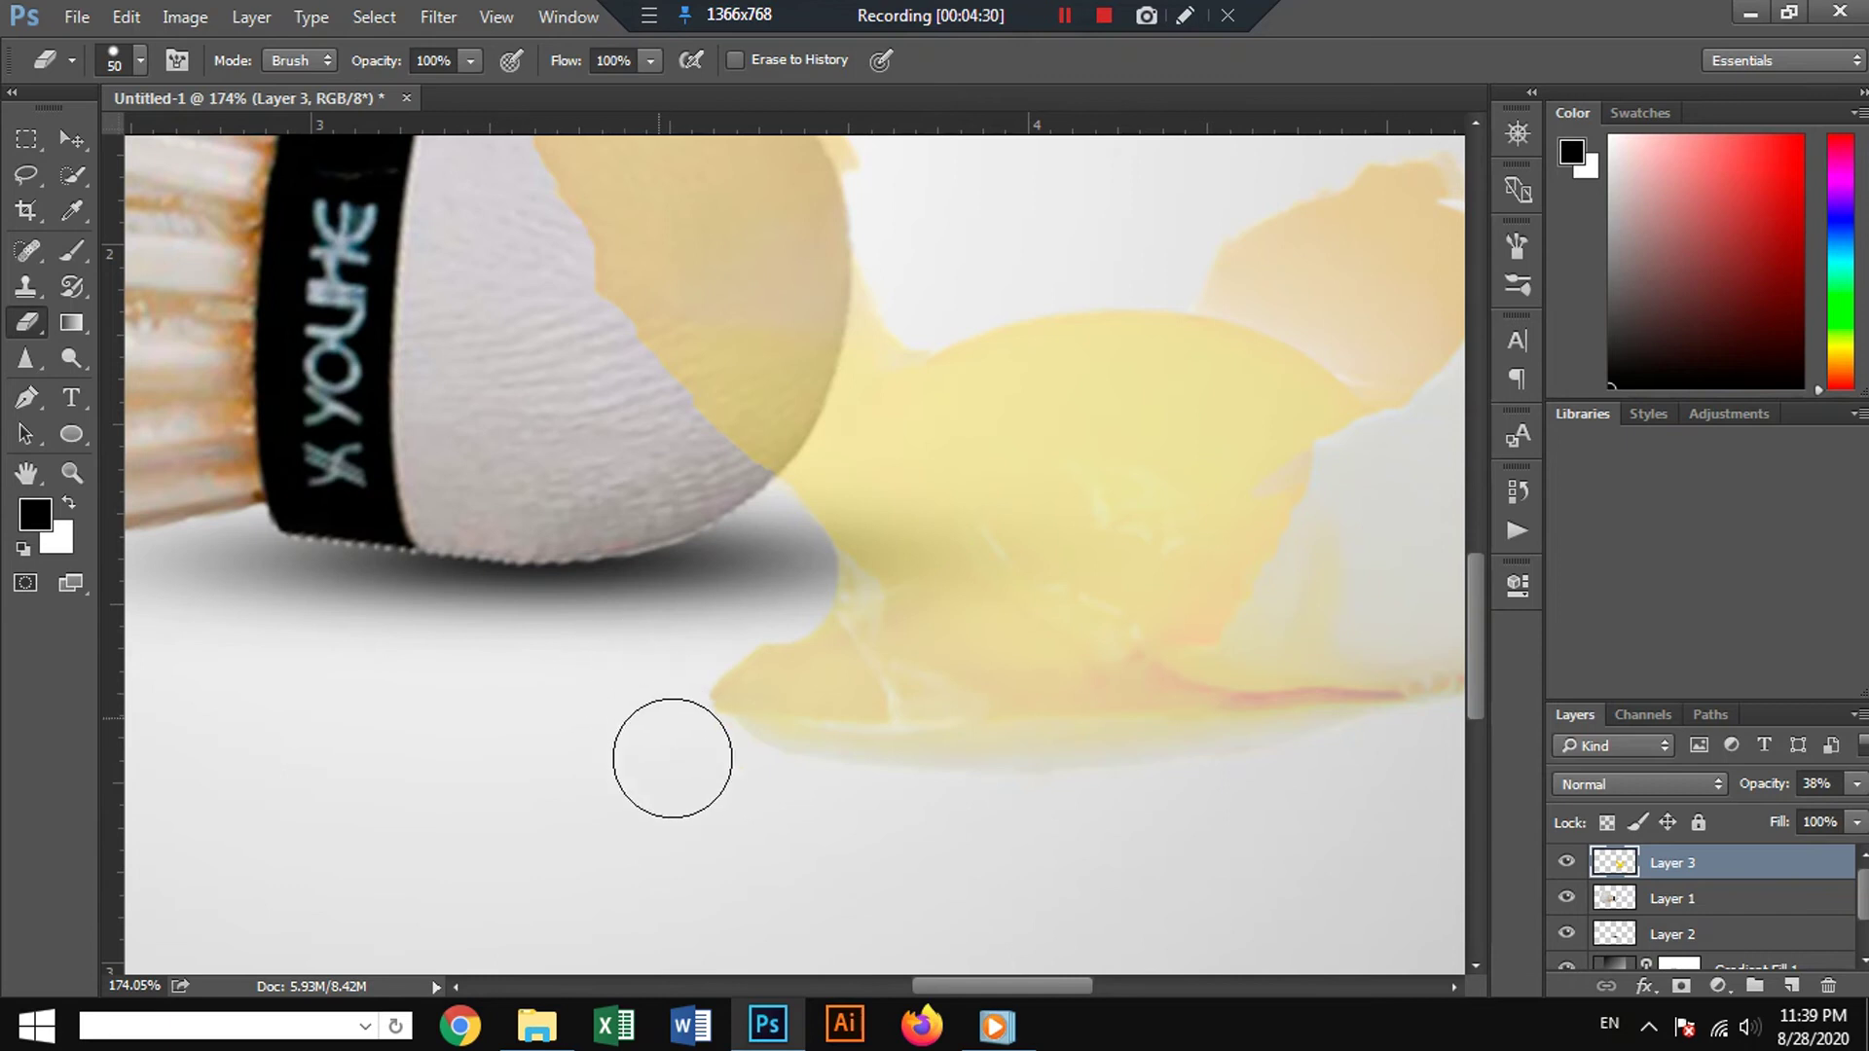
# Return the egg layer to 100% opacity and inspect the yolk meeting the cork.
pyautogui.click(1851, 784)
pyautogui.moveTo(1834, 822); pyautogui.dragTo(1865, 822)
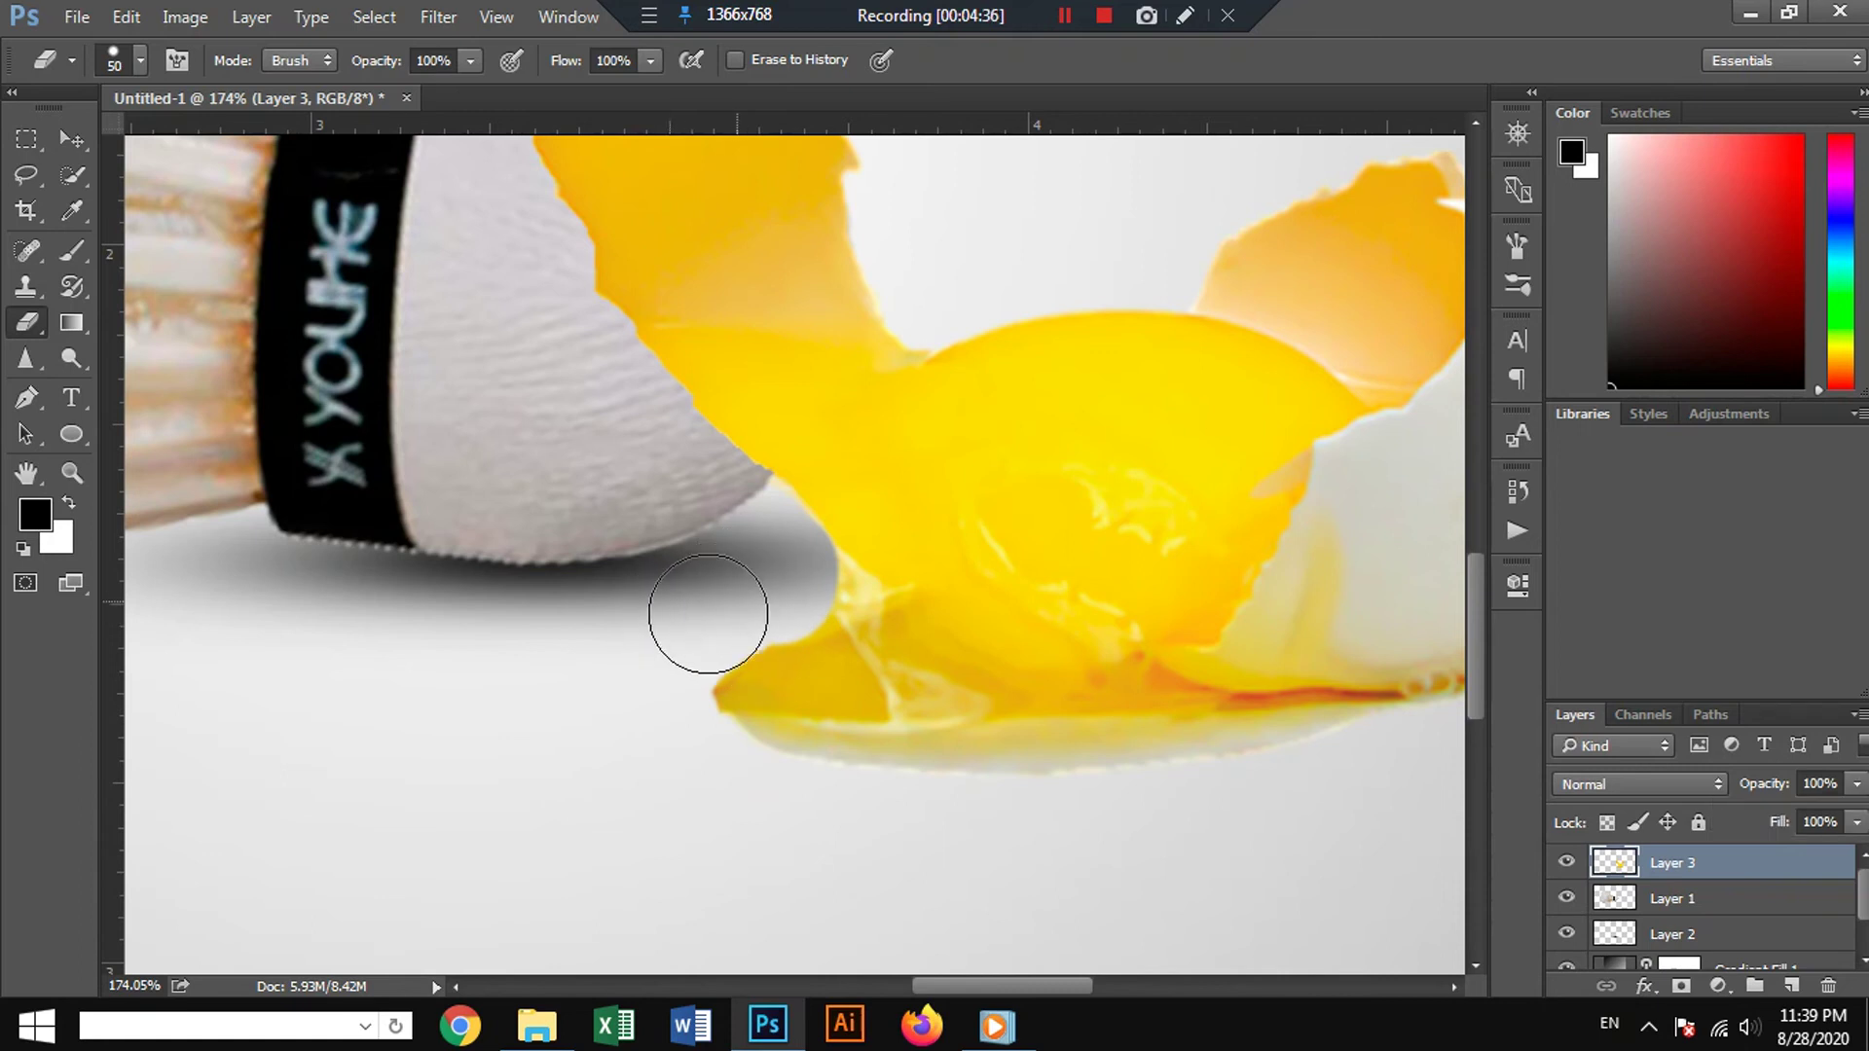
pyautogui.scroll(-3, 636, 717)
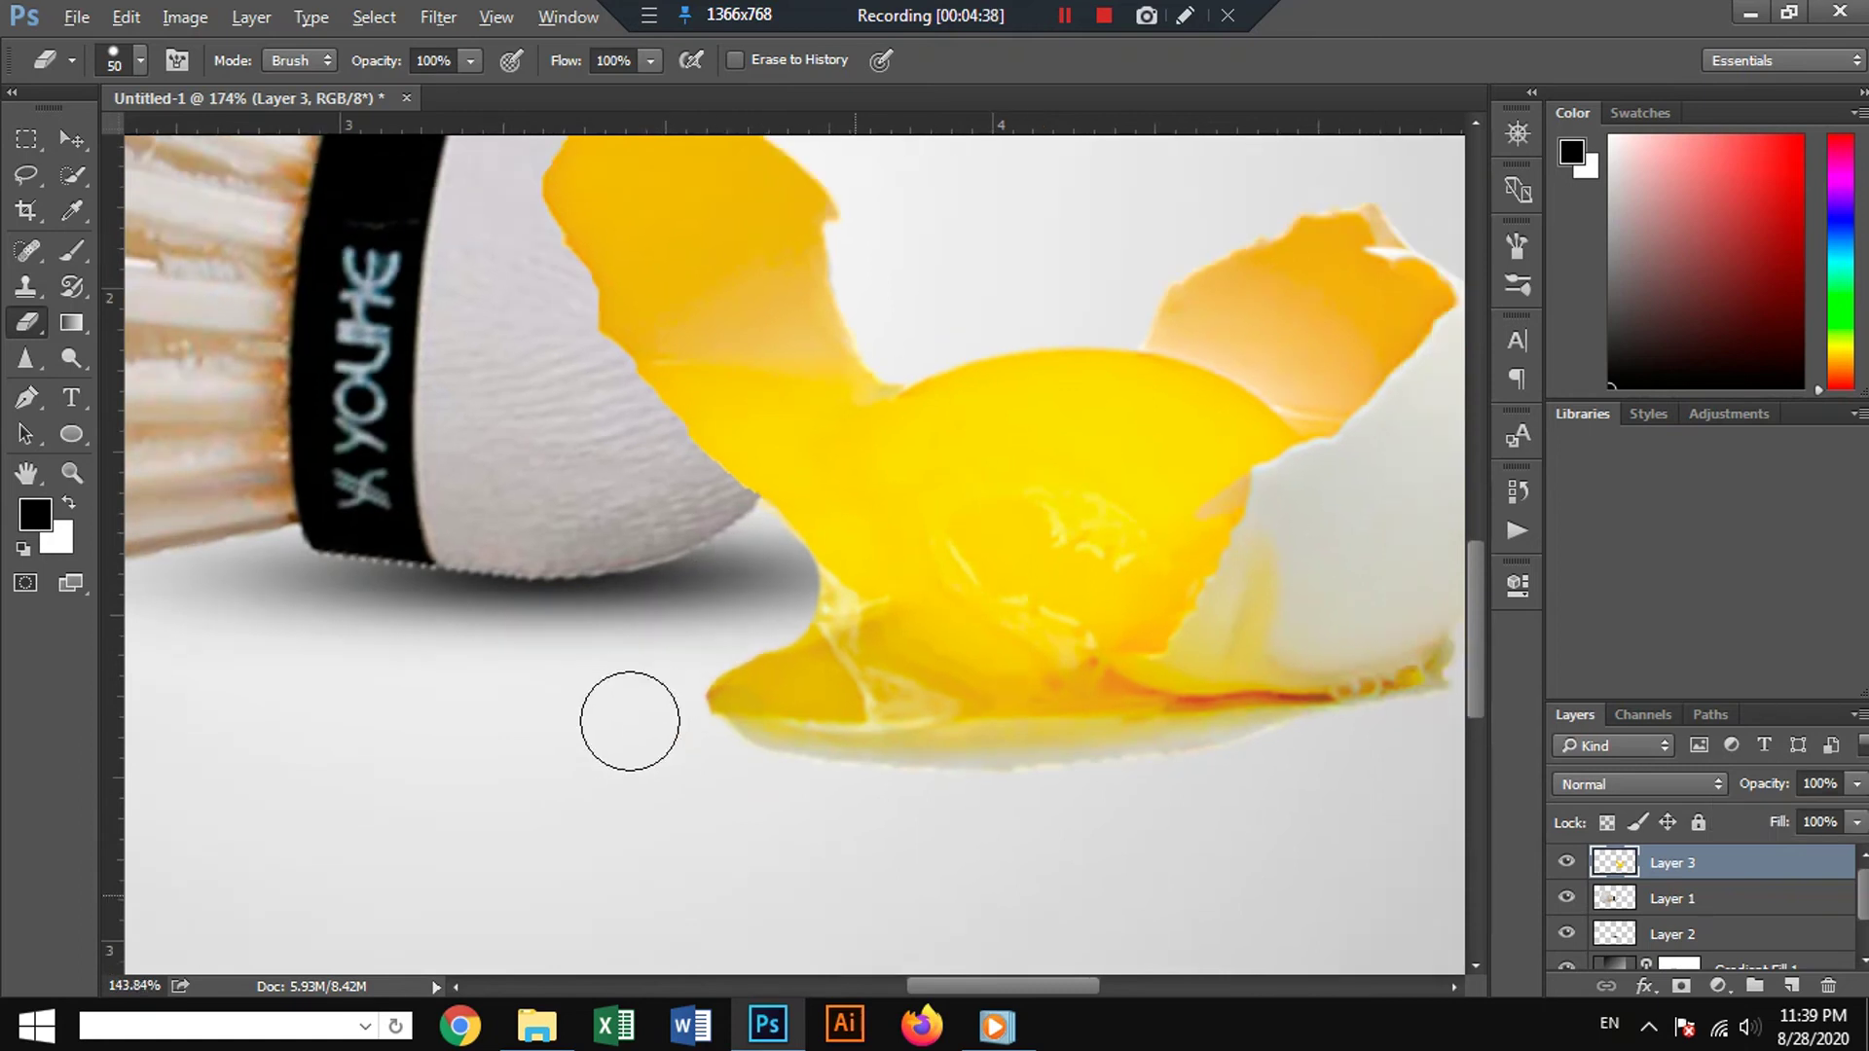
pyautogui.scroll(-3, 633, 719)
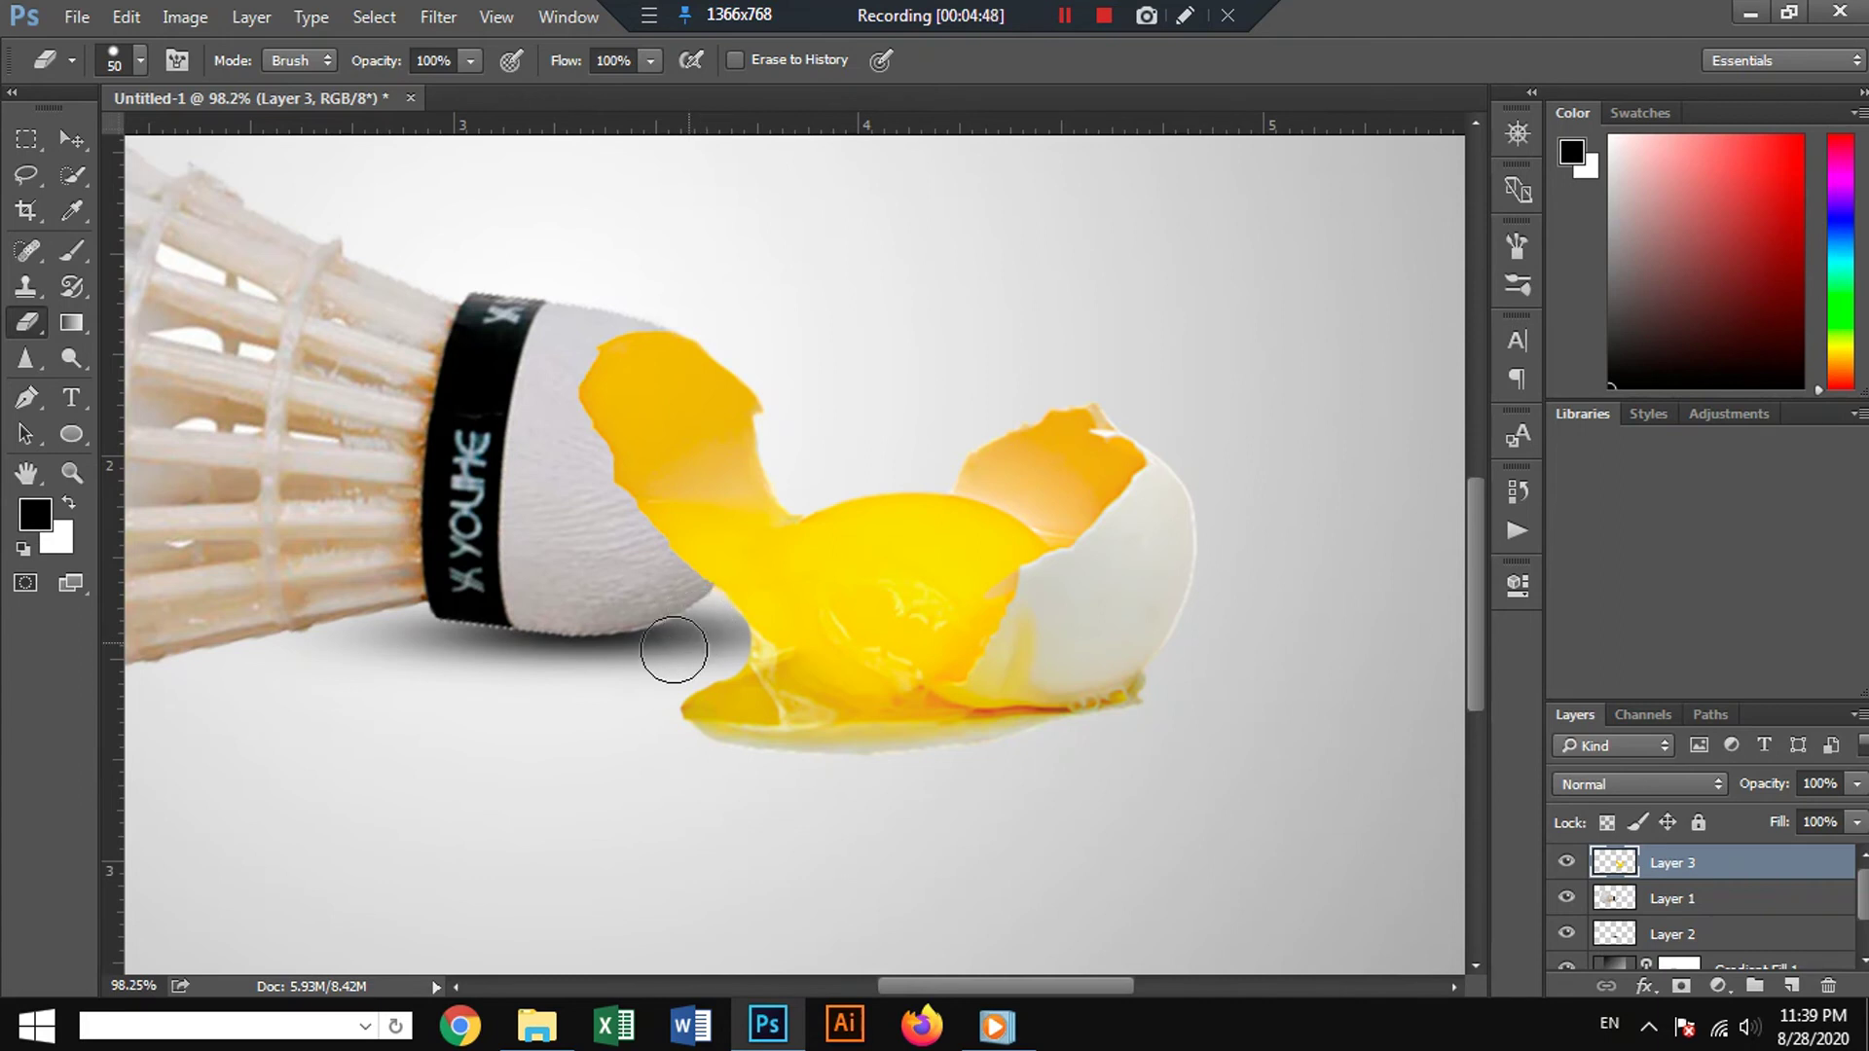
pyautogui.scroll(-2, 464, 735)
pyautogui.scroll(-2, 467, 735)
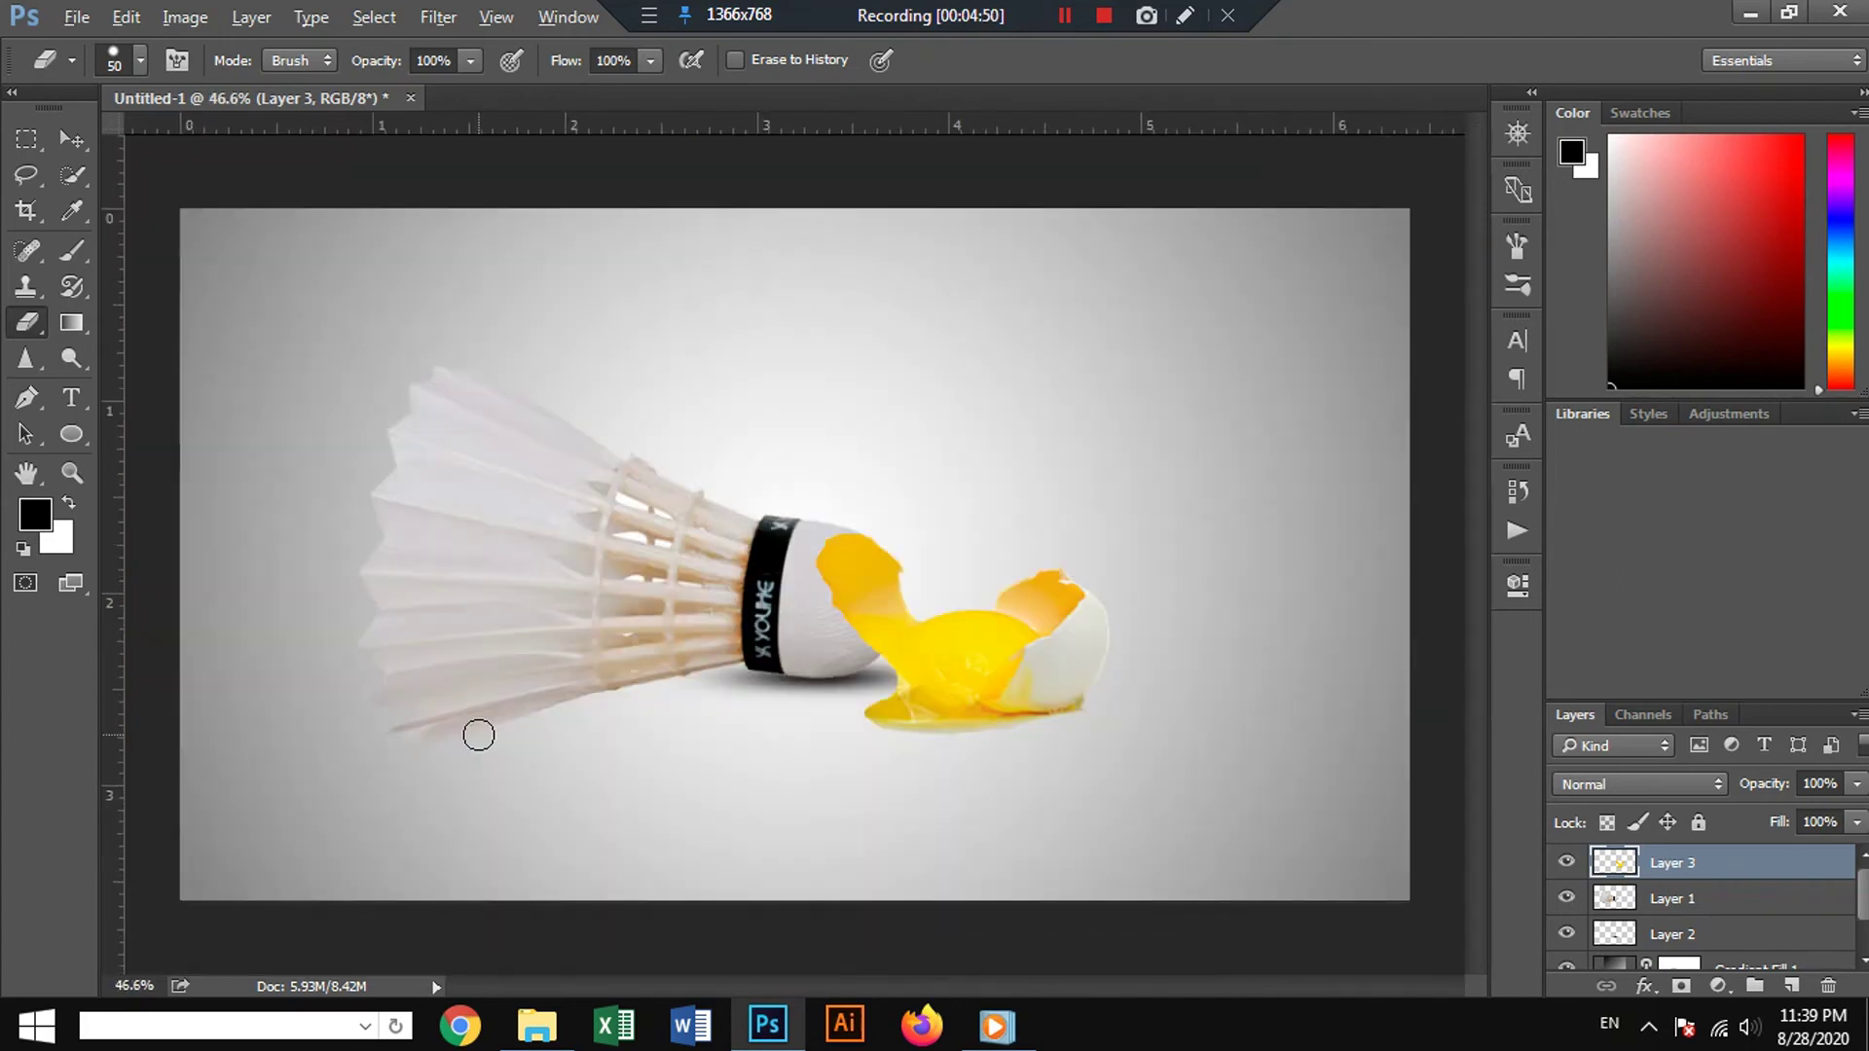
pyautogui.scroll(1, 480, 735)
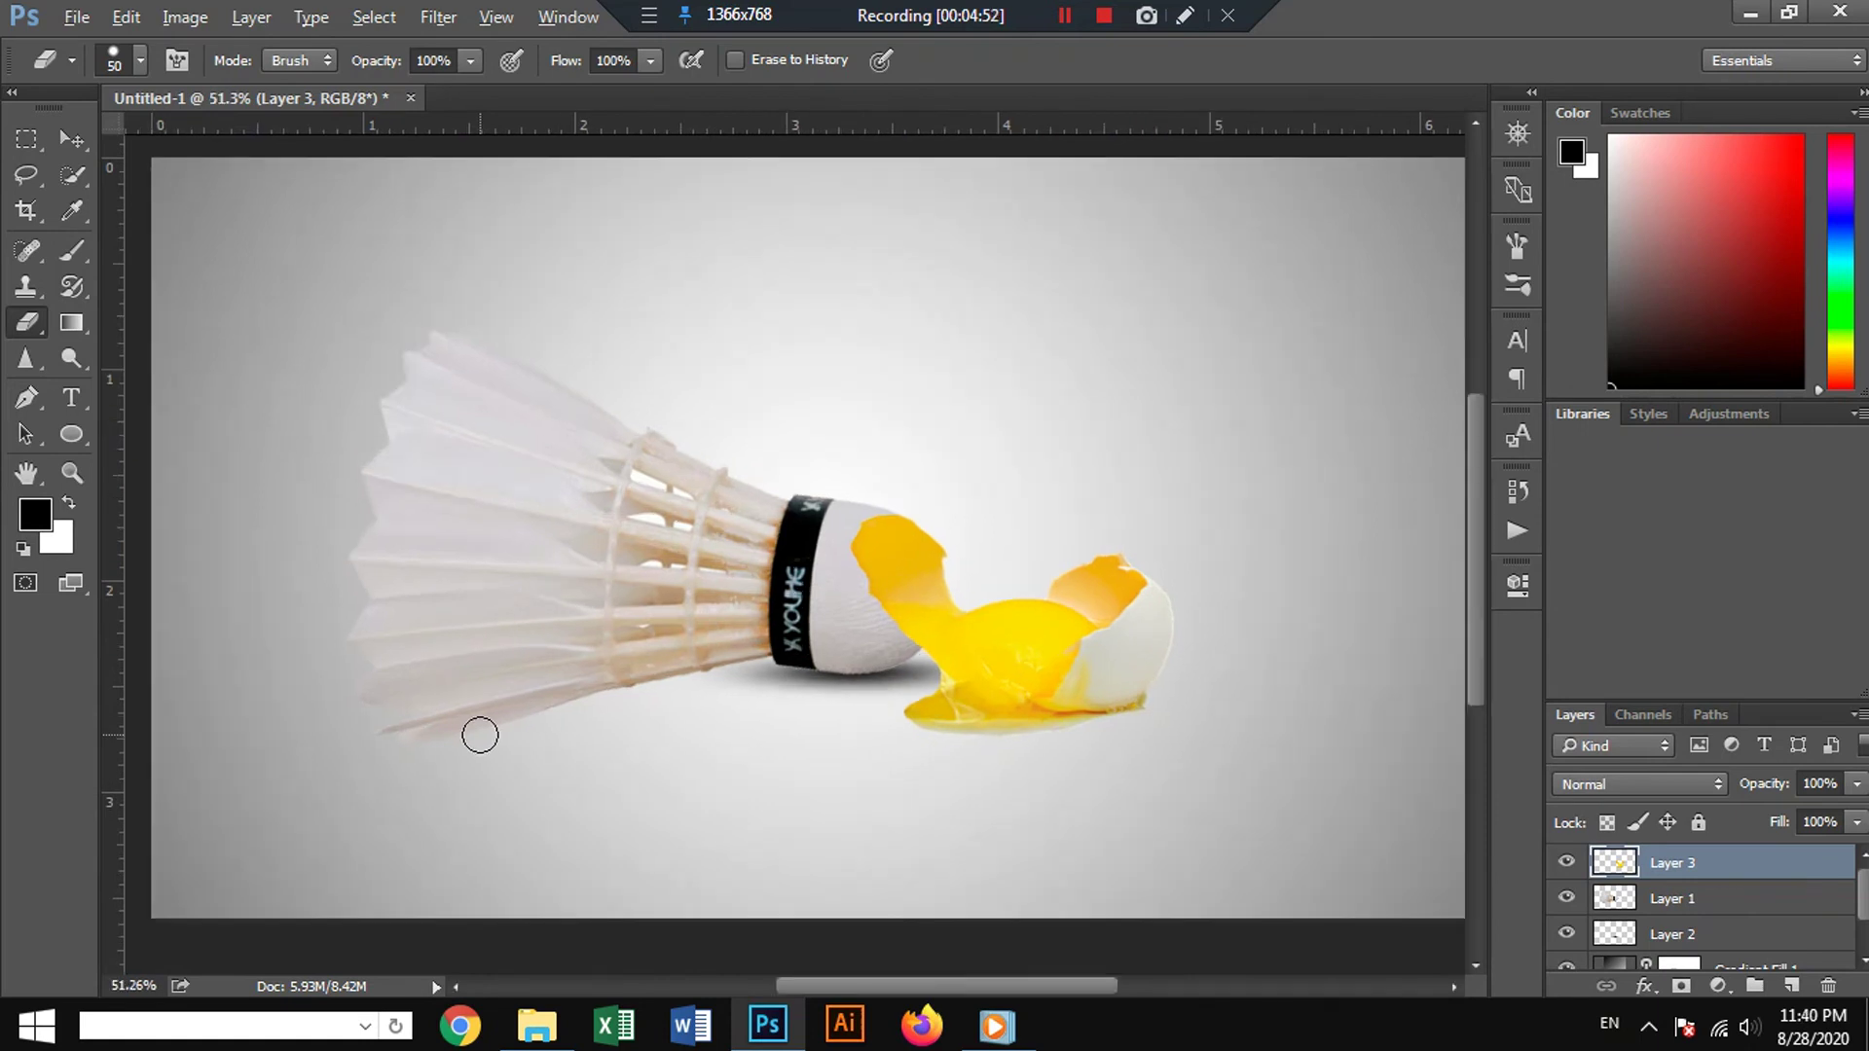
pyautogui.scroll(1, 479, 735)
pyautogui.scroll(2, 480, 735)
pyautogui.scroll(3, 480, 735)
pyautogui.scroll(2, 480, 735)
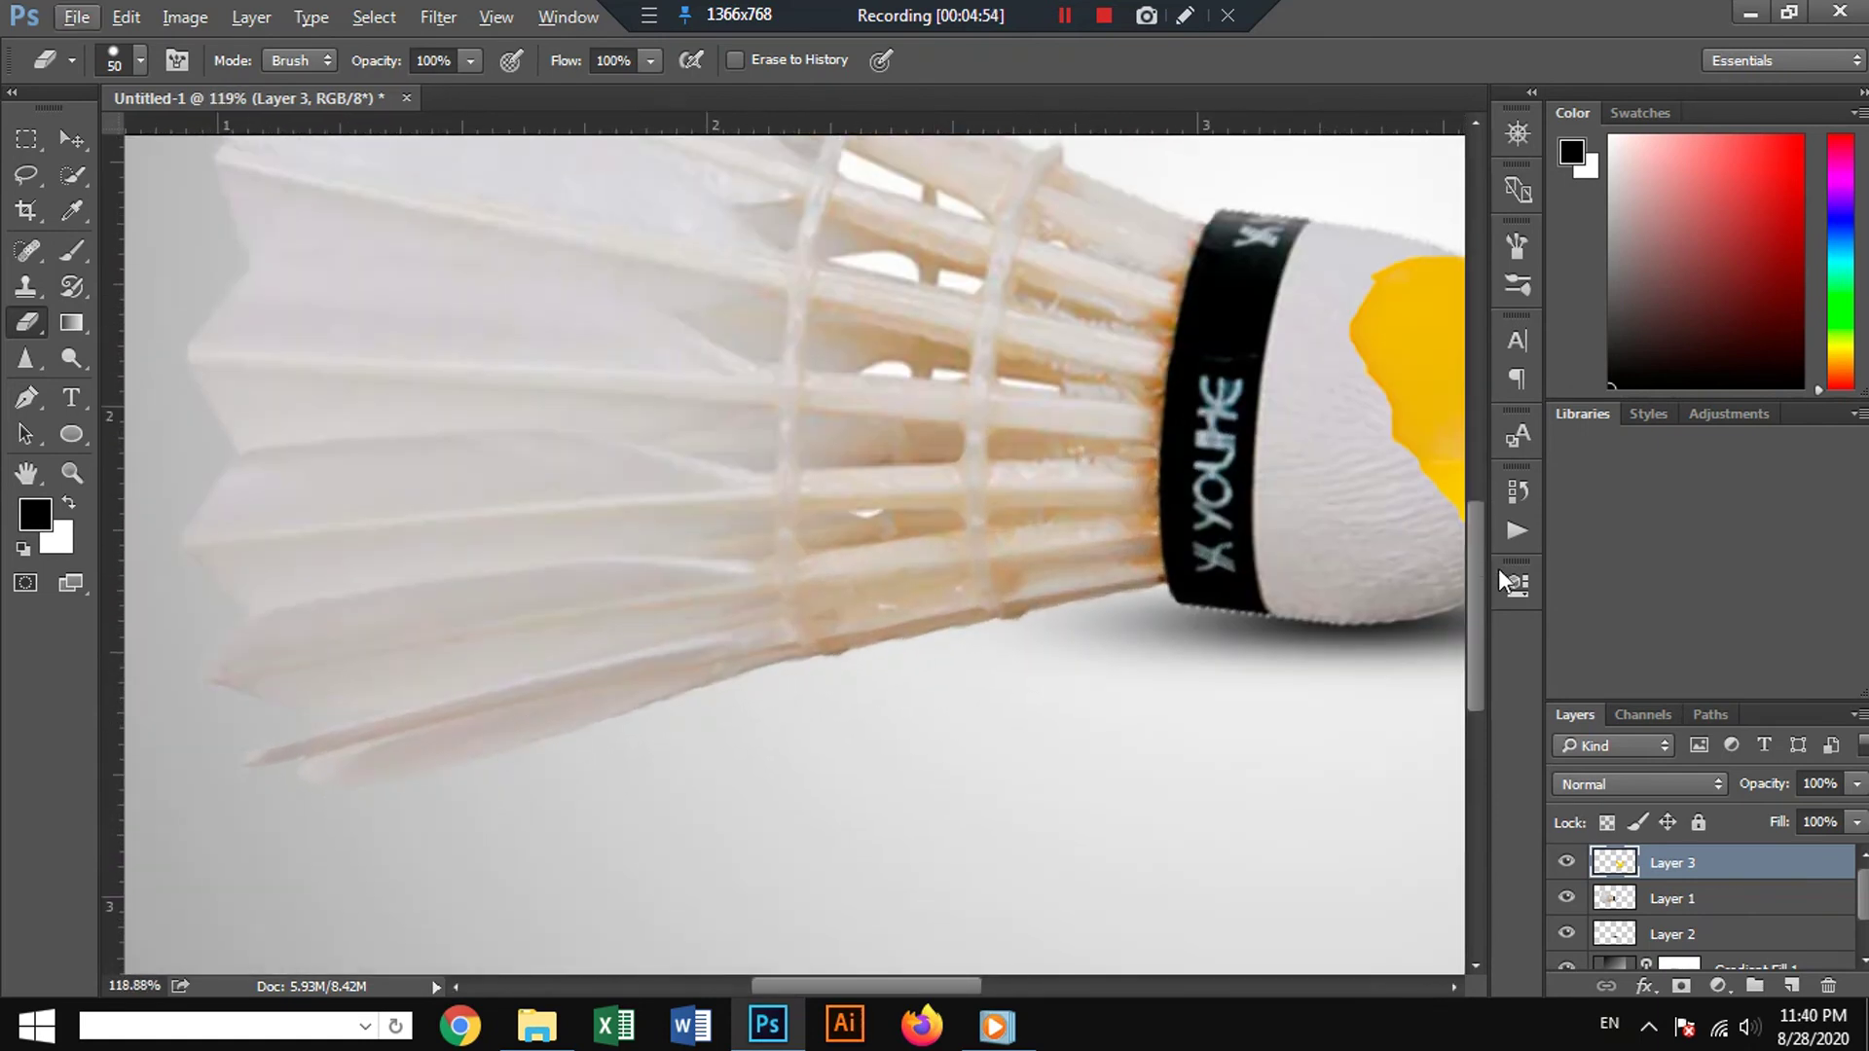
pyautogui.moveTo(1325, 568); pyautogui.dragTo(763, 667)
pyautogui.scroll(2, 822, 743)
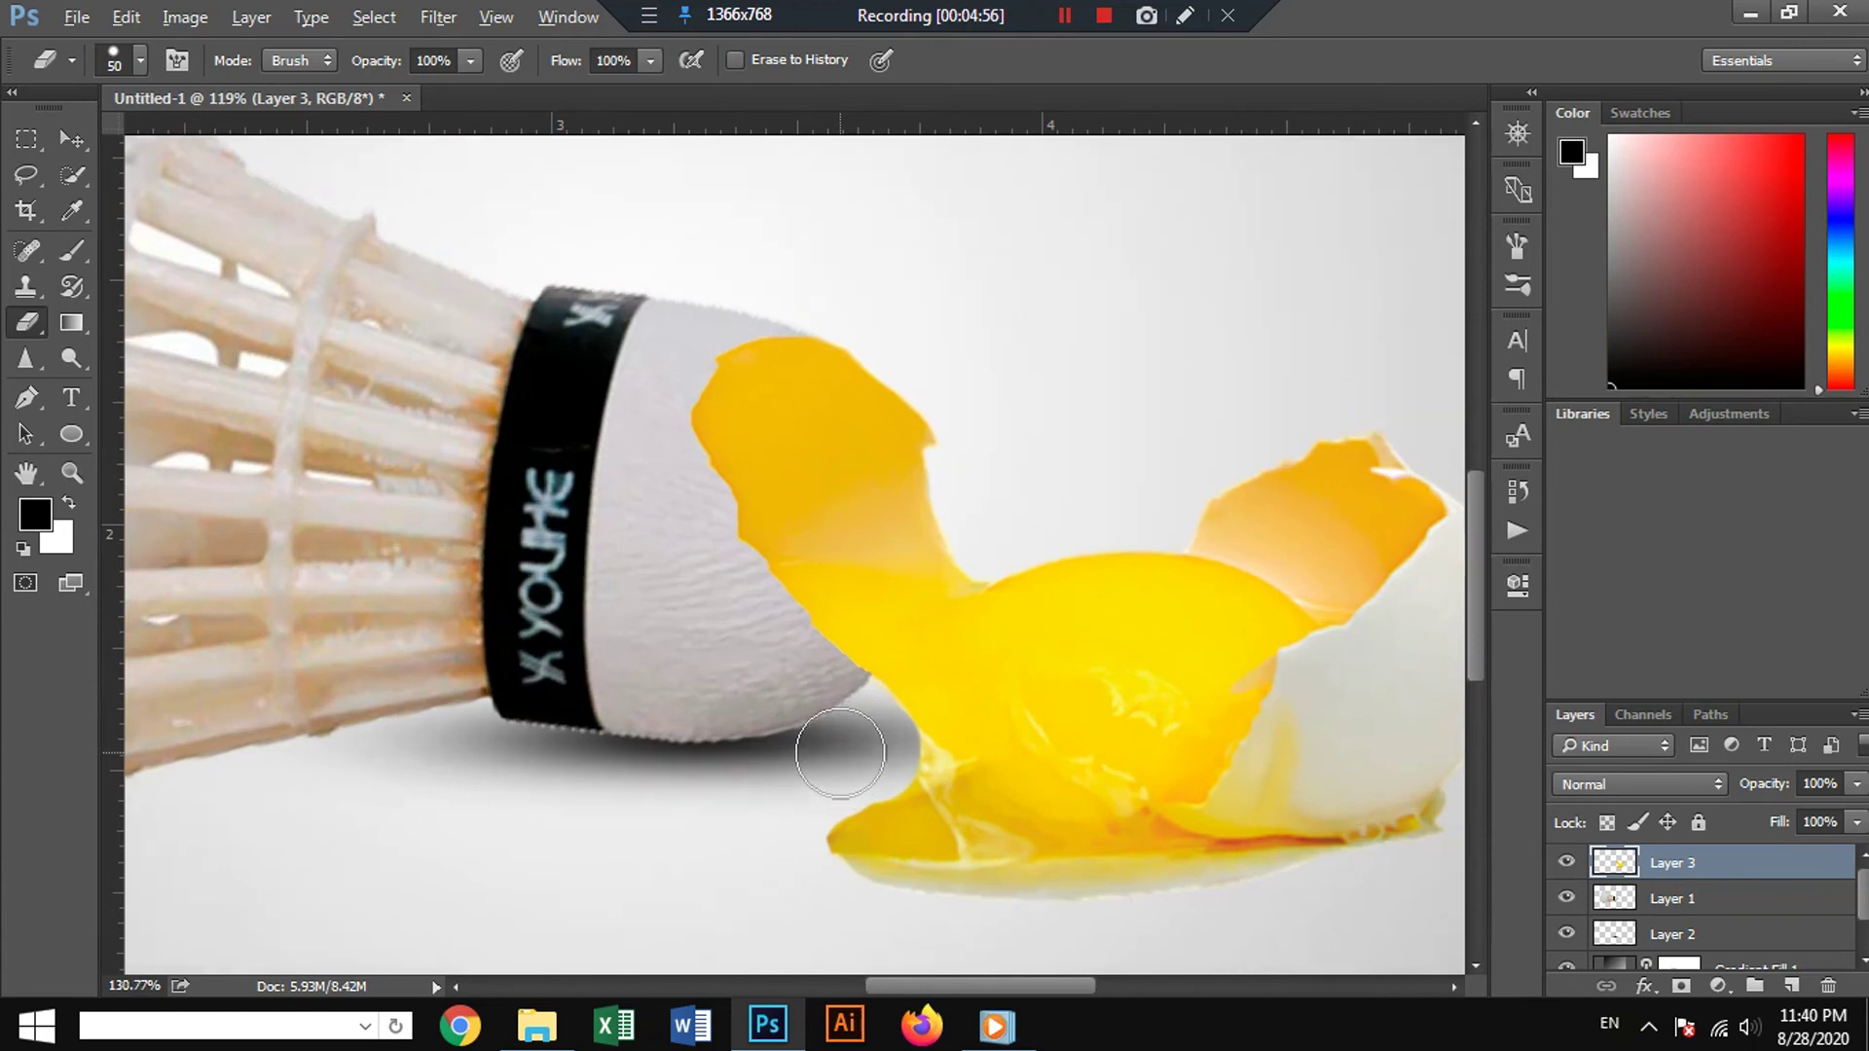
pyautogui.scroll(3, 839, 753)
pyautogui.scroll(1, 839, 753)
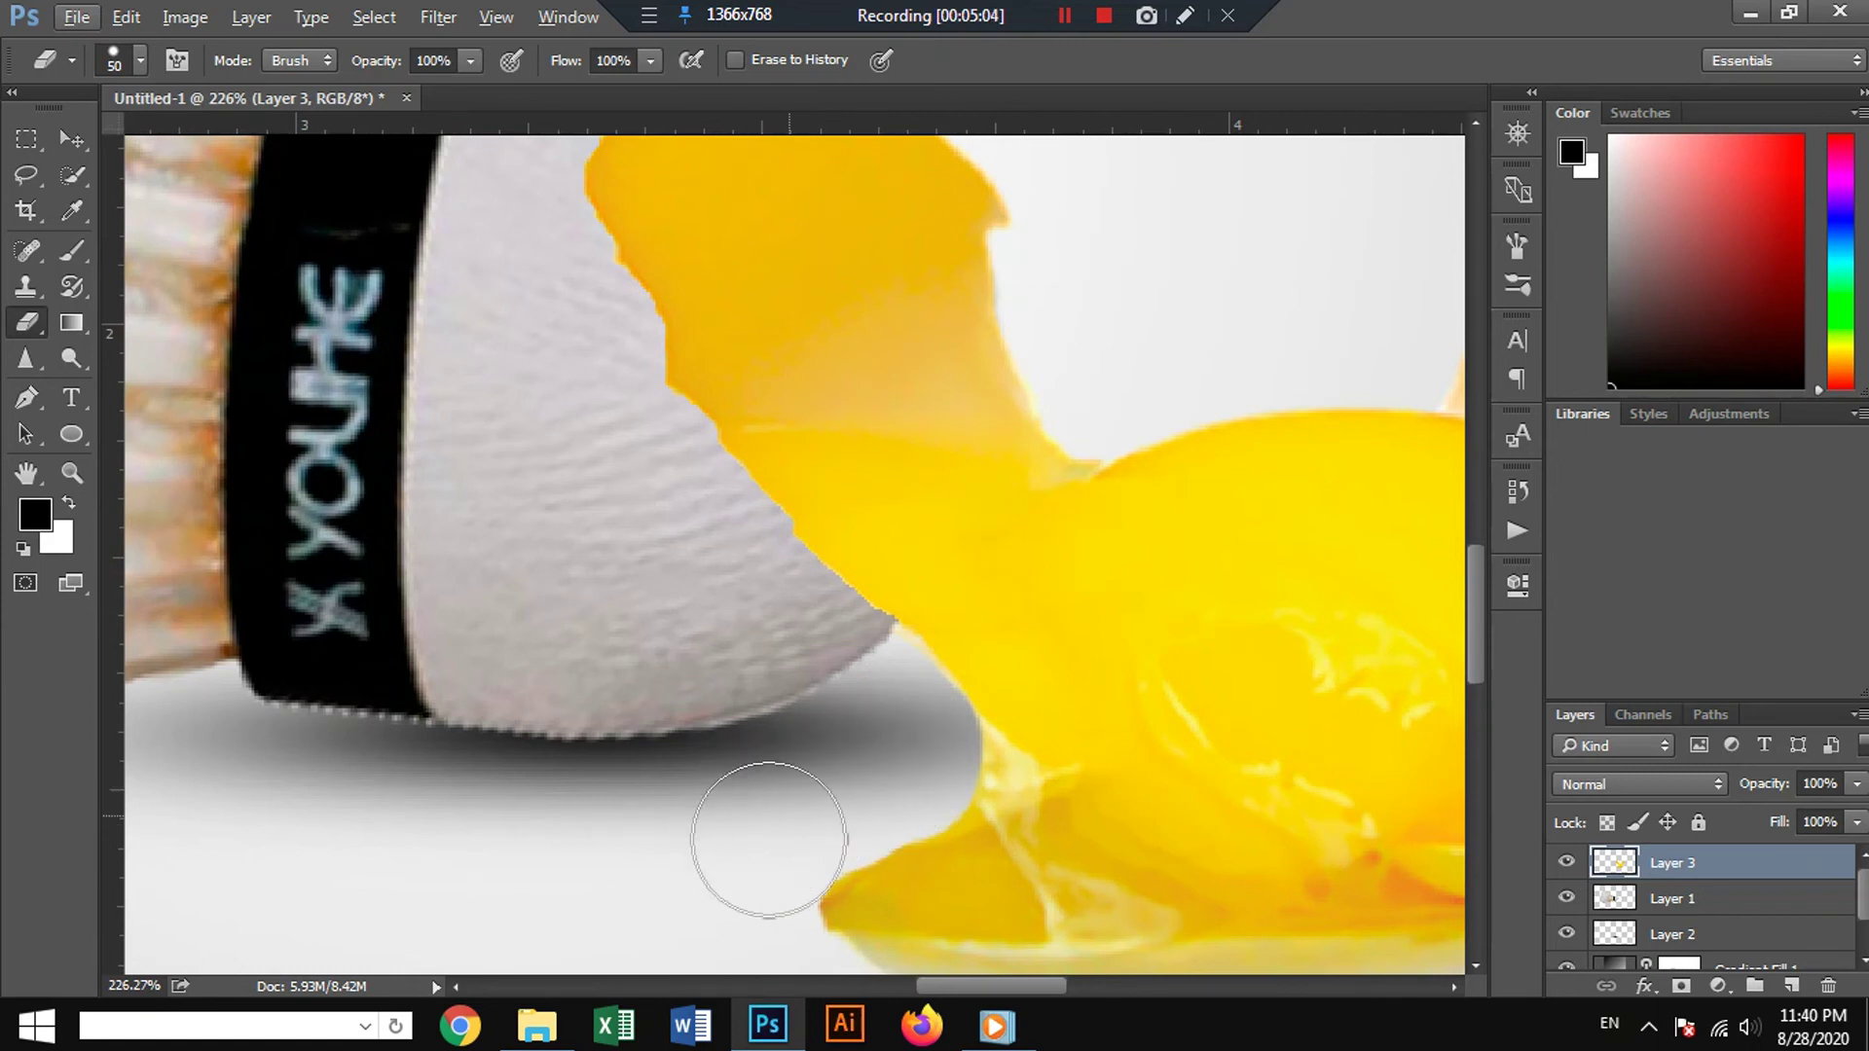
pyautogui.scroll(-5, 719, 867)
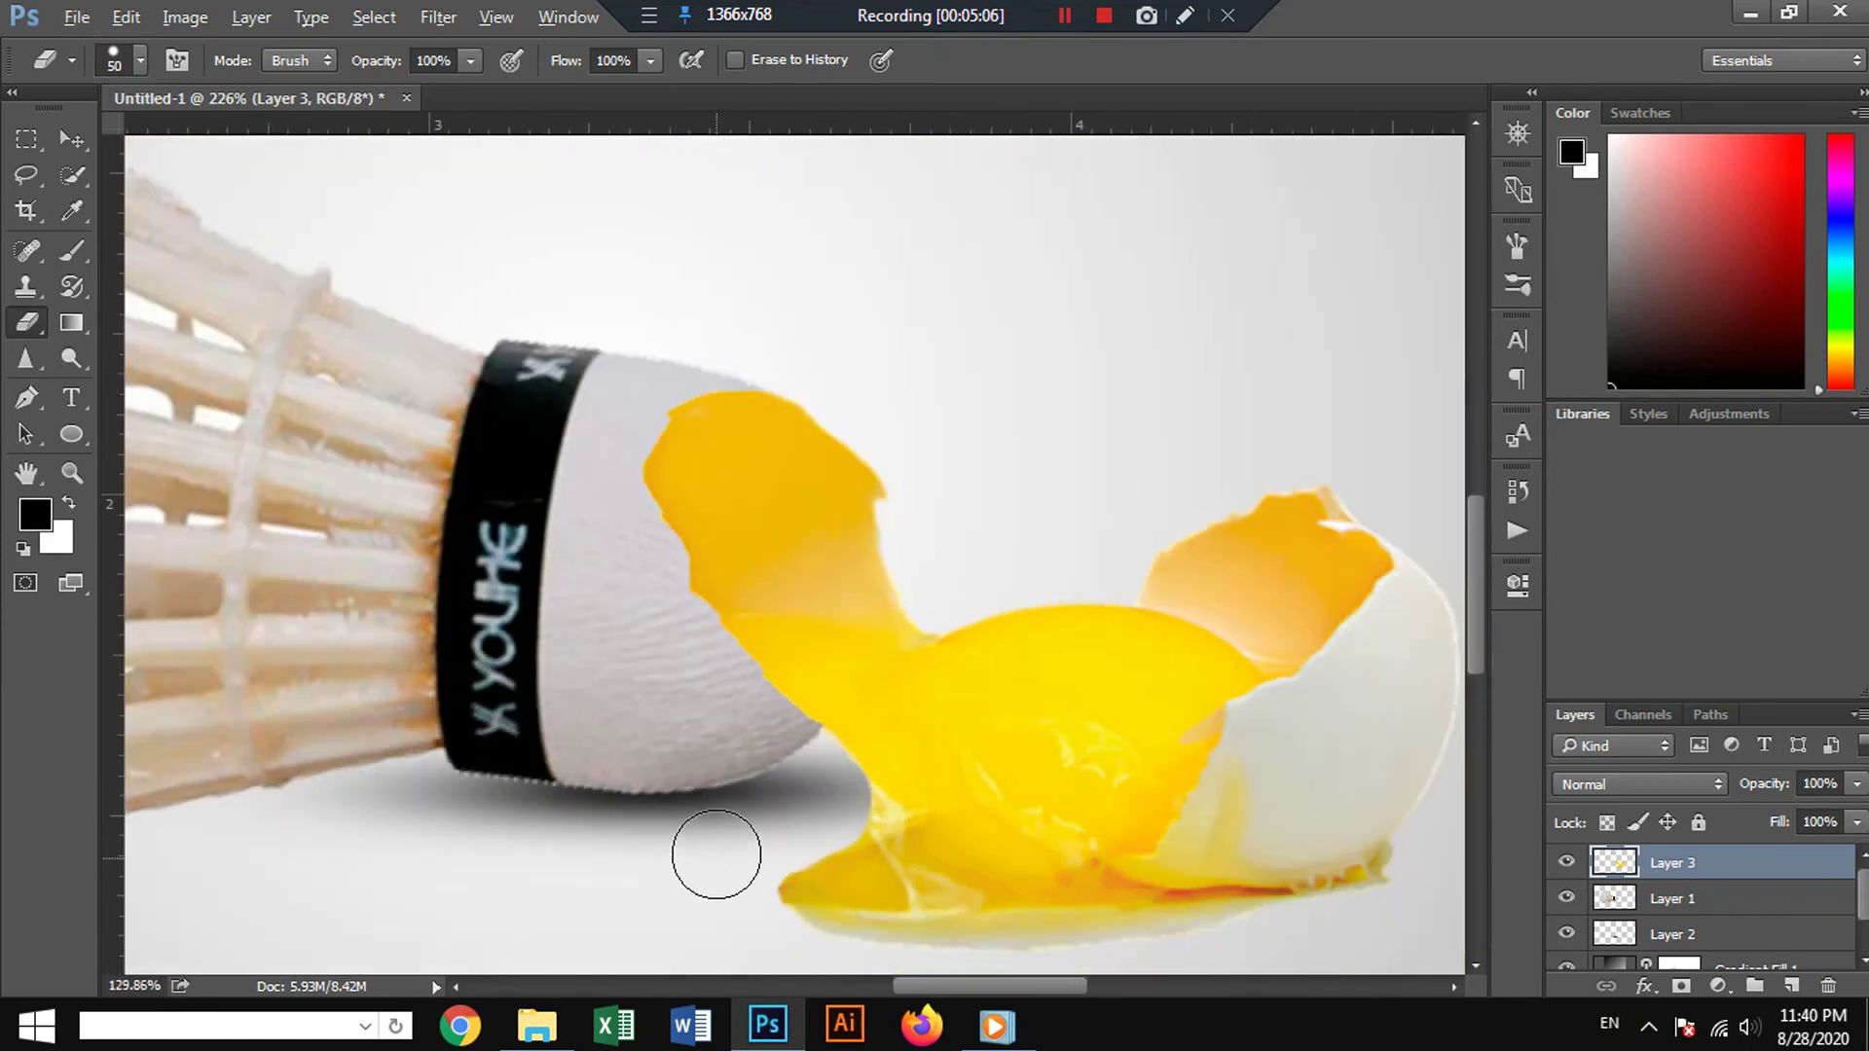
pyautogui.scroll(-3, 718, 856)
pyautogui.scroll(-2, 717, 851)
pyautogui.scroll(-1, 868, 834)
pyautogui.scroll(-2, 888, 827)
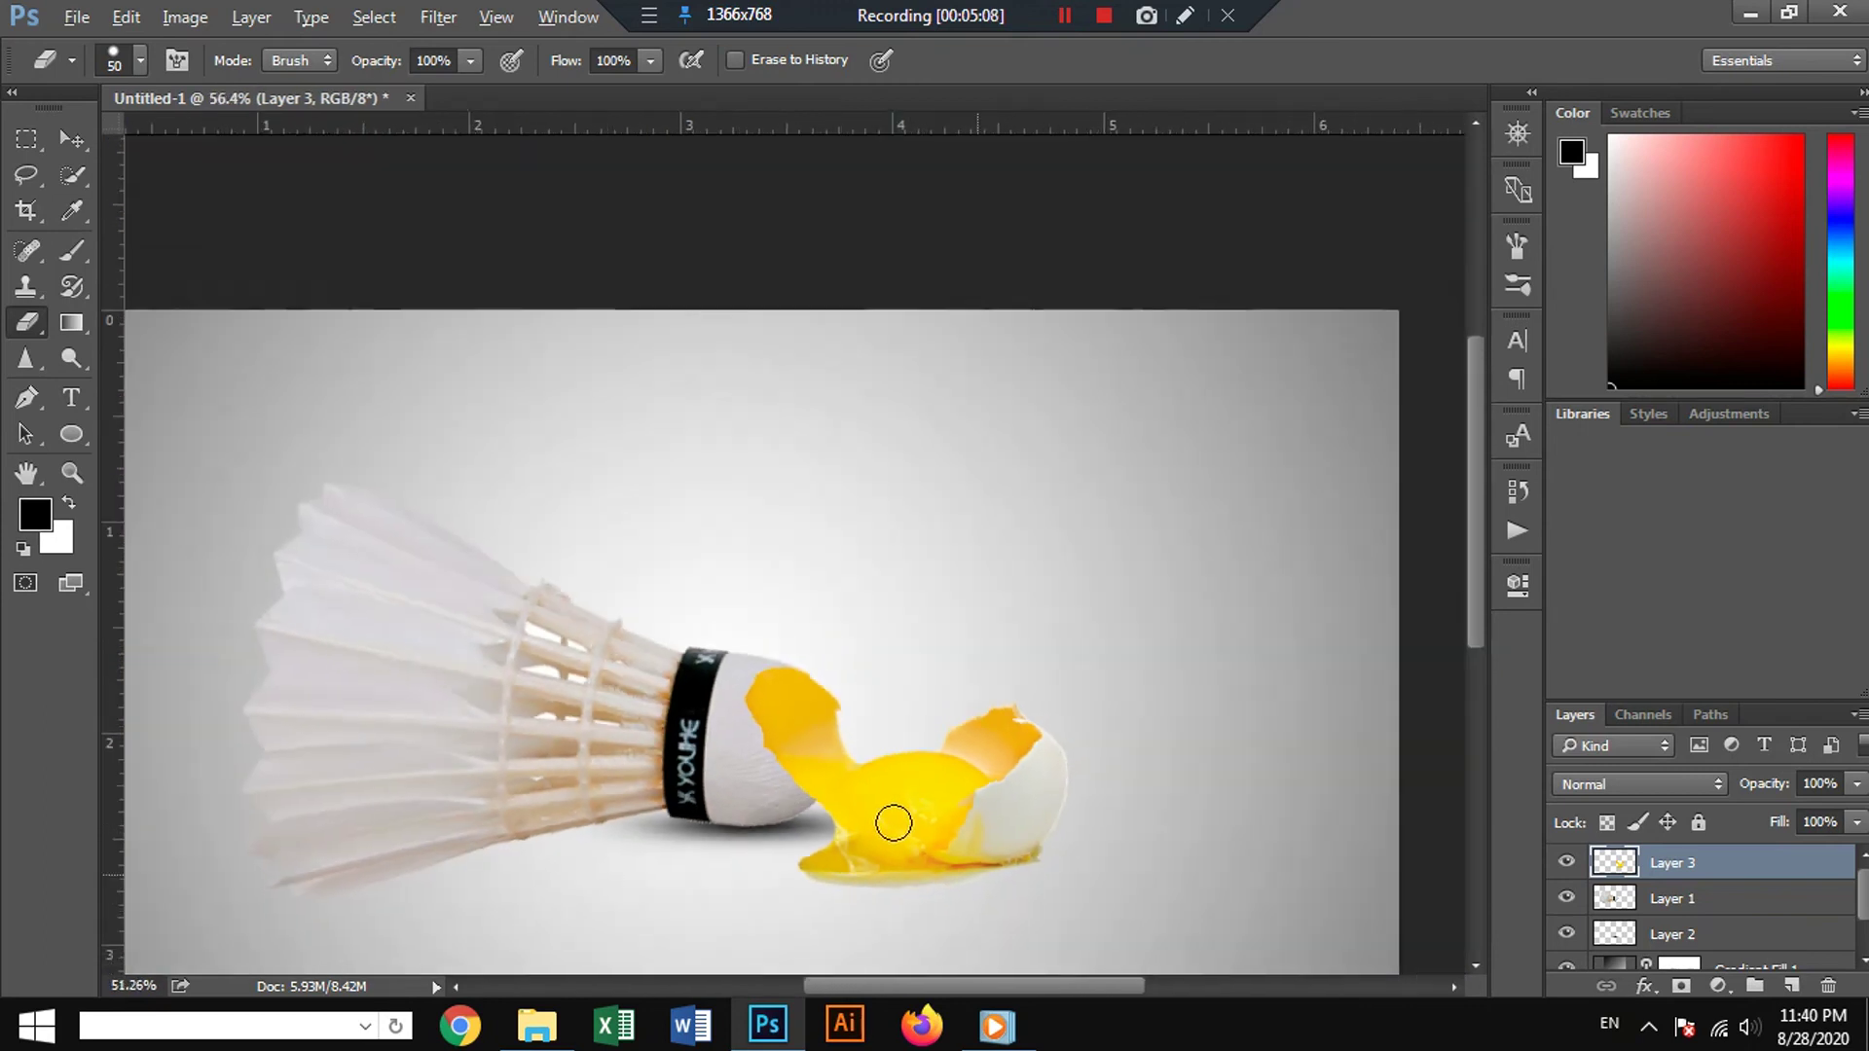
pyautogui.scroll(-1, 893, 822)
# Paint a soft black brush dot on a new layer above Layer 1 beside the egg.
pyautogui.click(87, 134)
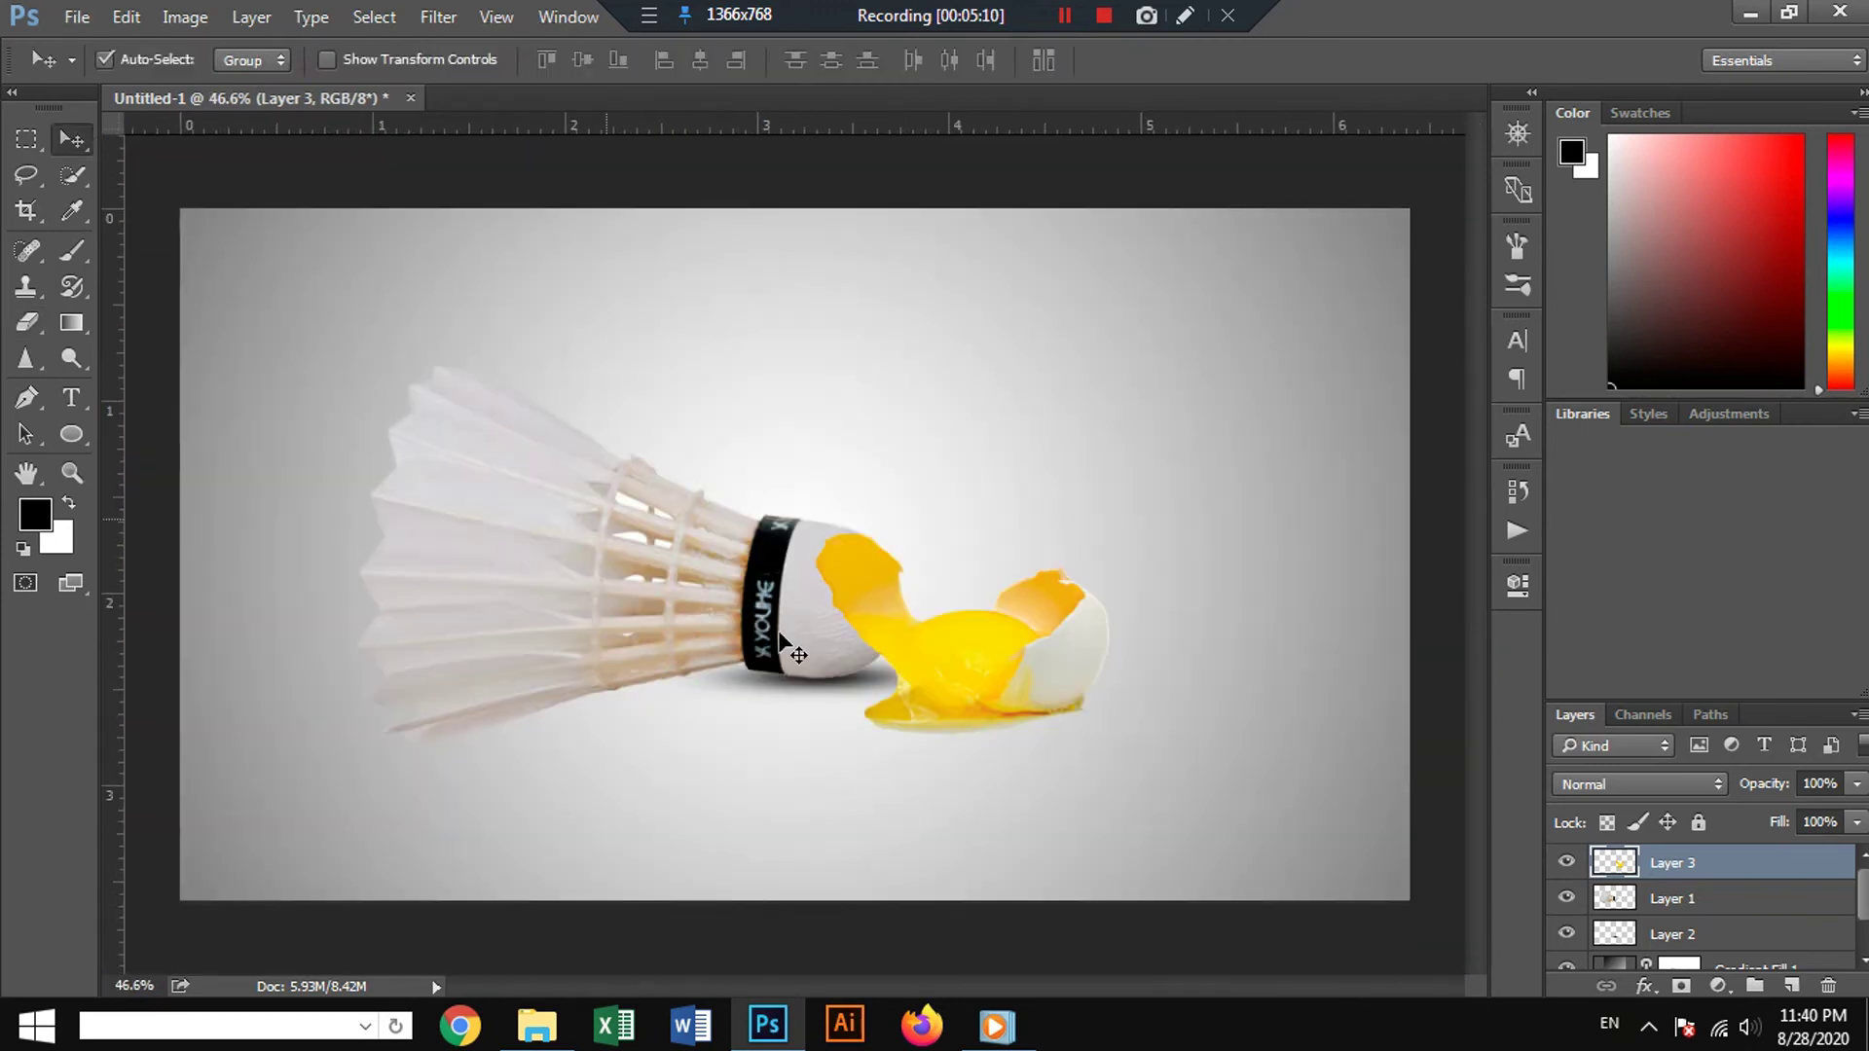
pyautogui.click(1621, 898)
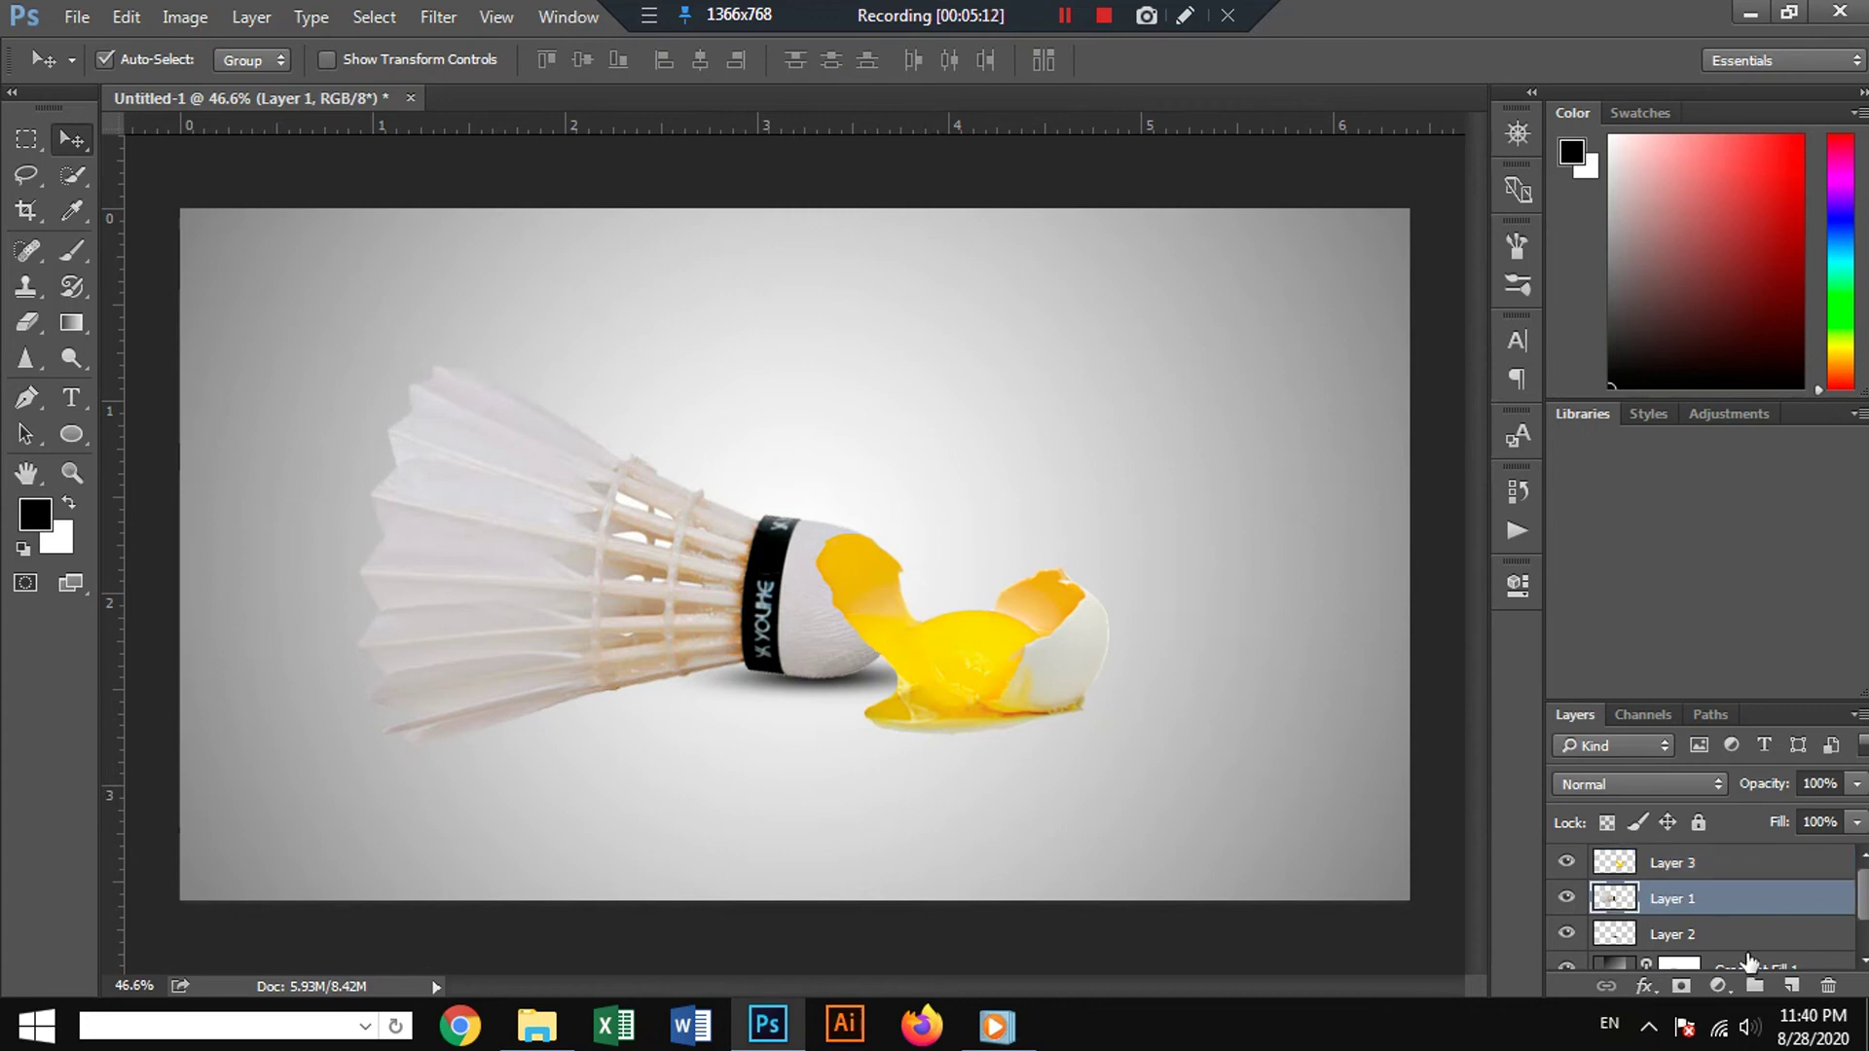
pyautogui.click(64, 250)
pyautogui.click(1110, 574)
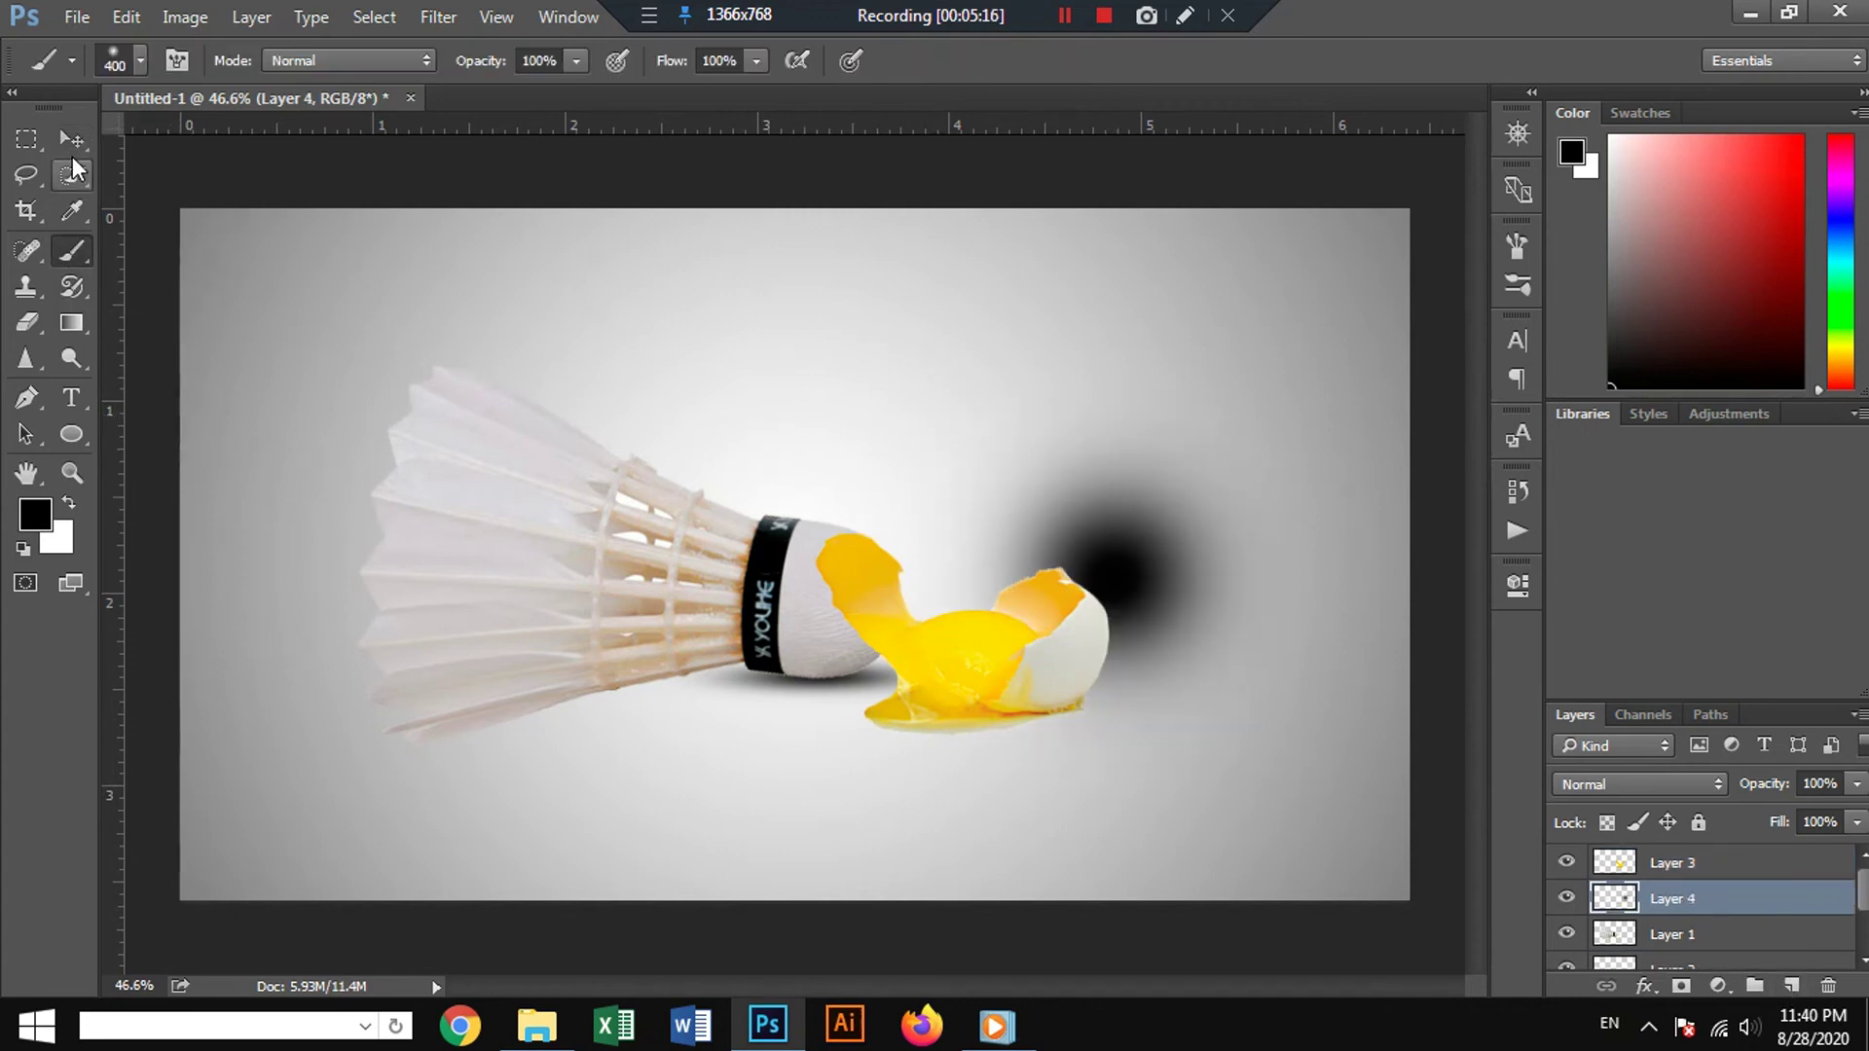
pyautogui.click(73, 146)
# Squash, skew and stretch the black dot rightward into a flat cast shadow under the egg.
pyautogui.hotkey('ctrl', 't')
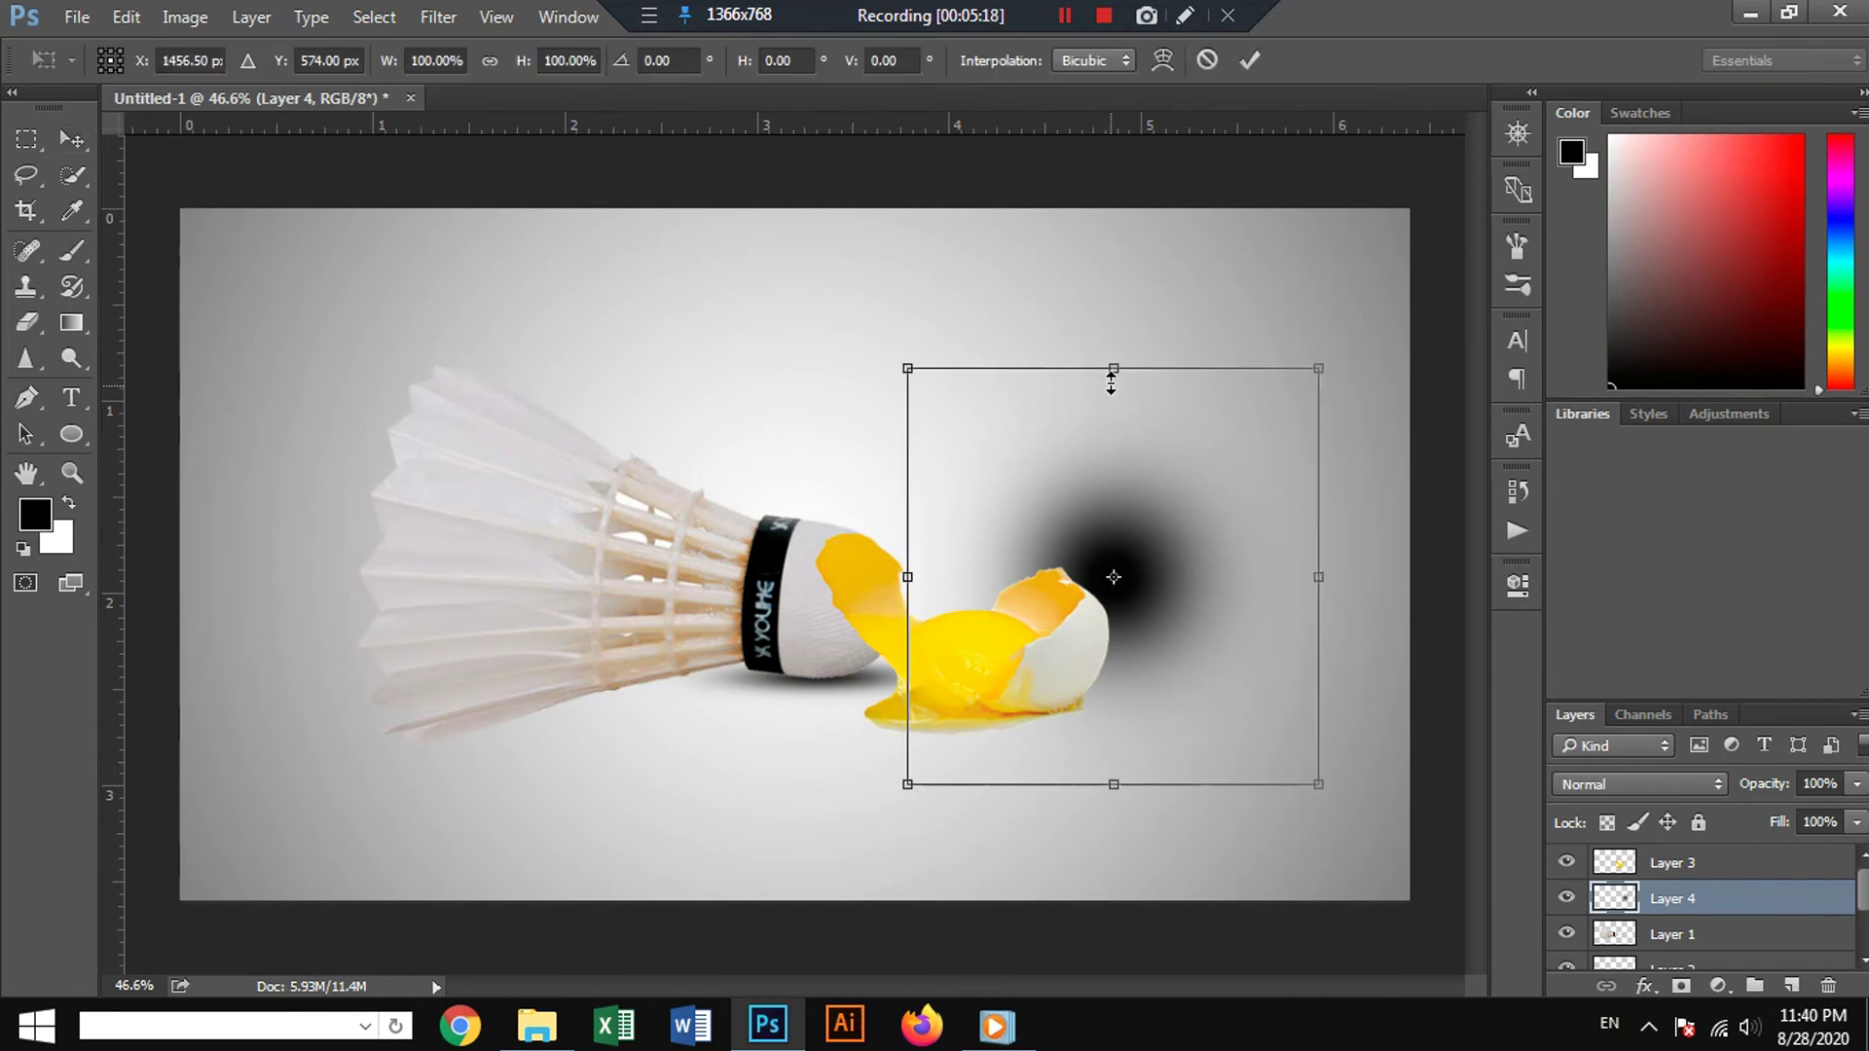
pyautogui.moveTo(1114, 370)
pyautogui.mouseDown()
pyautogui.moveTo(1131, 695)
pyautogui.moveTo(1212, 705)
pyautogui.mouseUp()
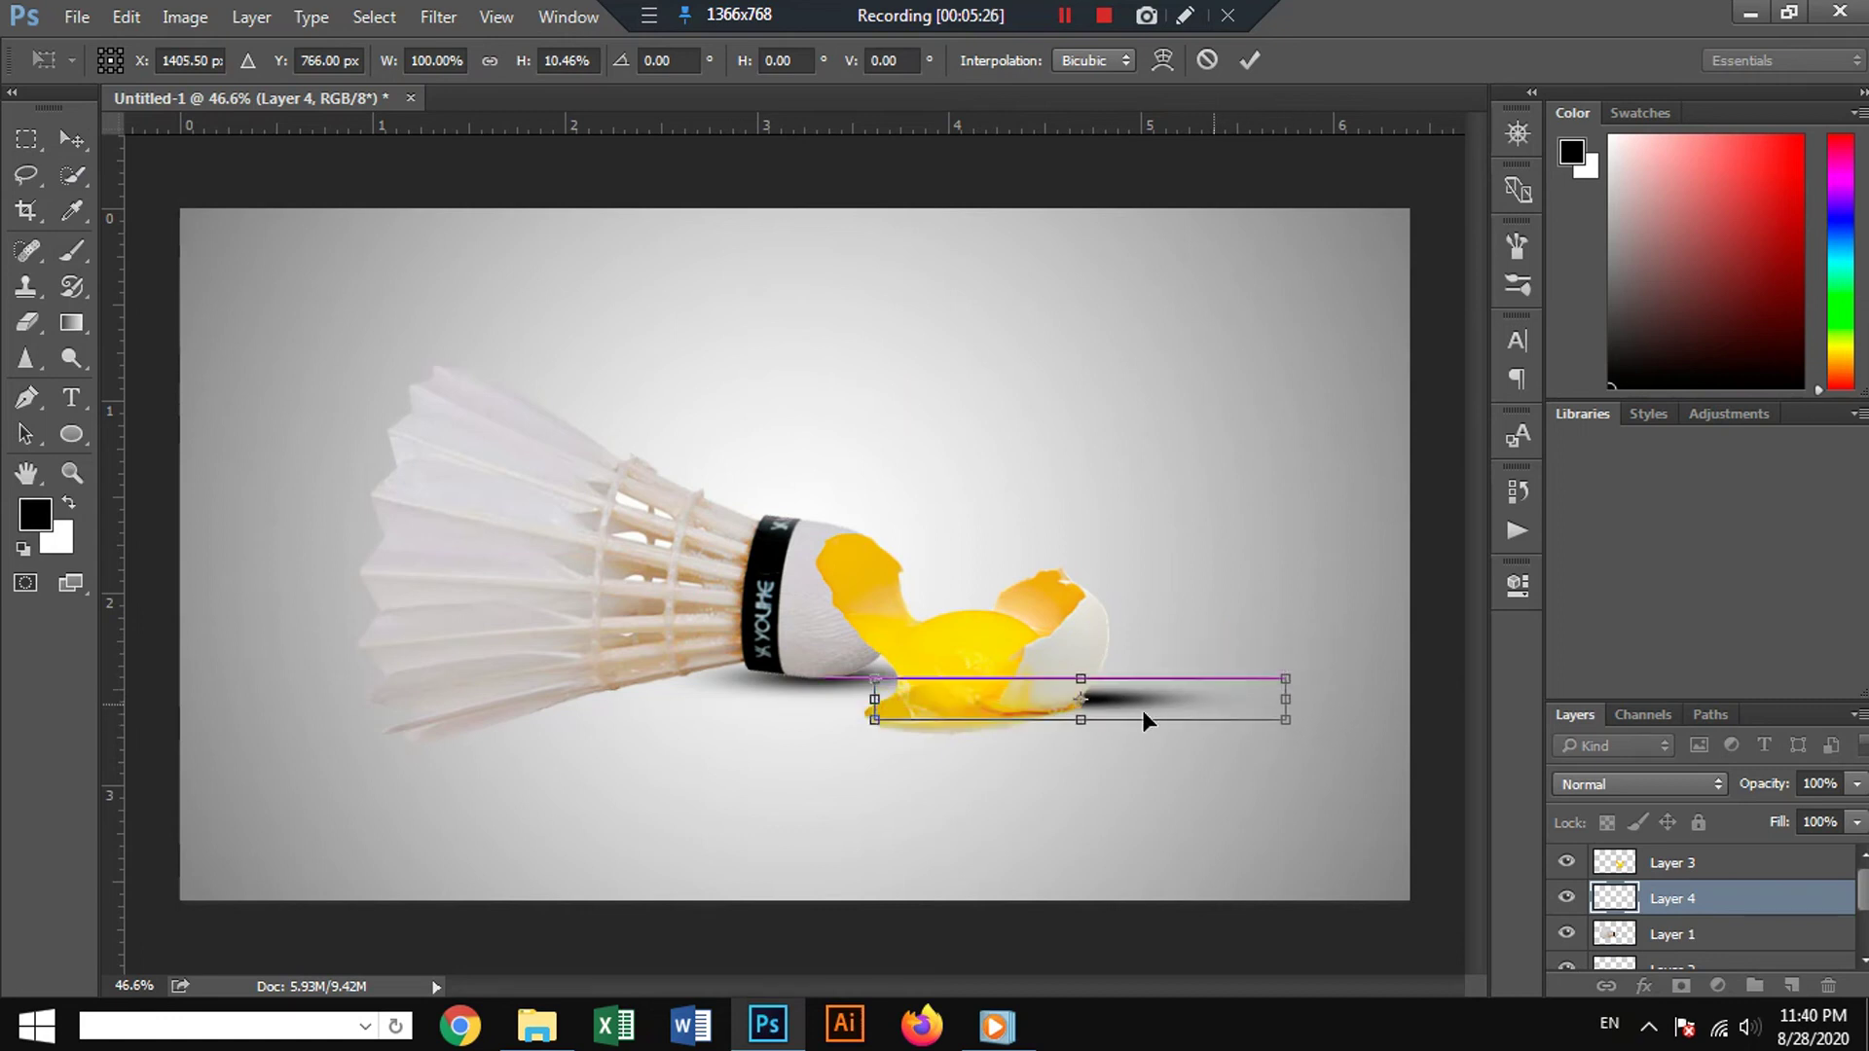
pyautogui.moveTo(1092, 755); pyautogui.dragTo(1071, 732)
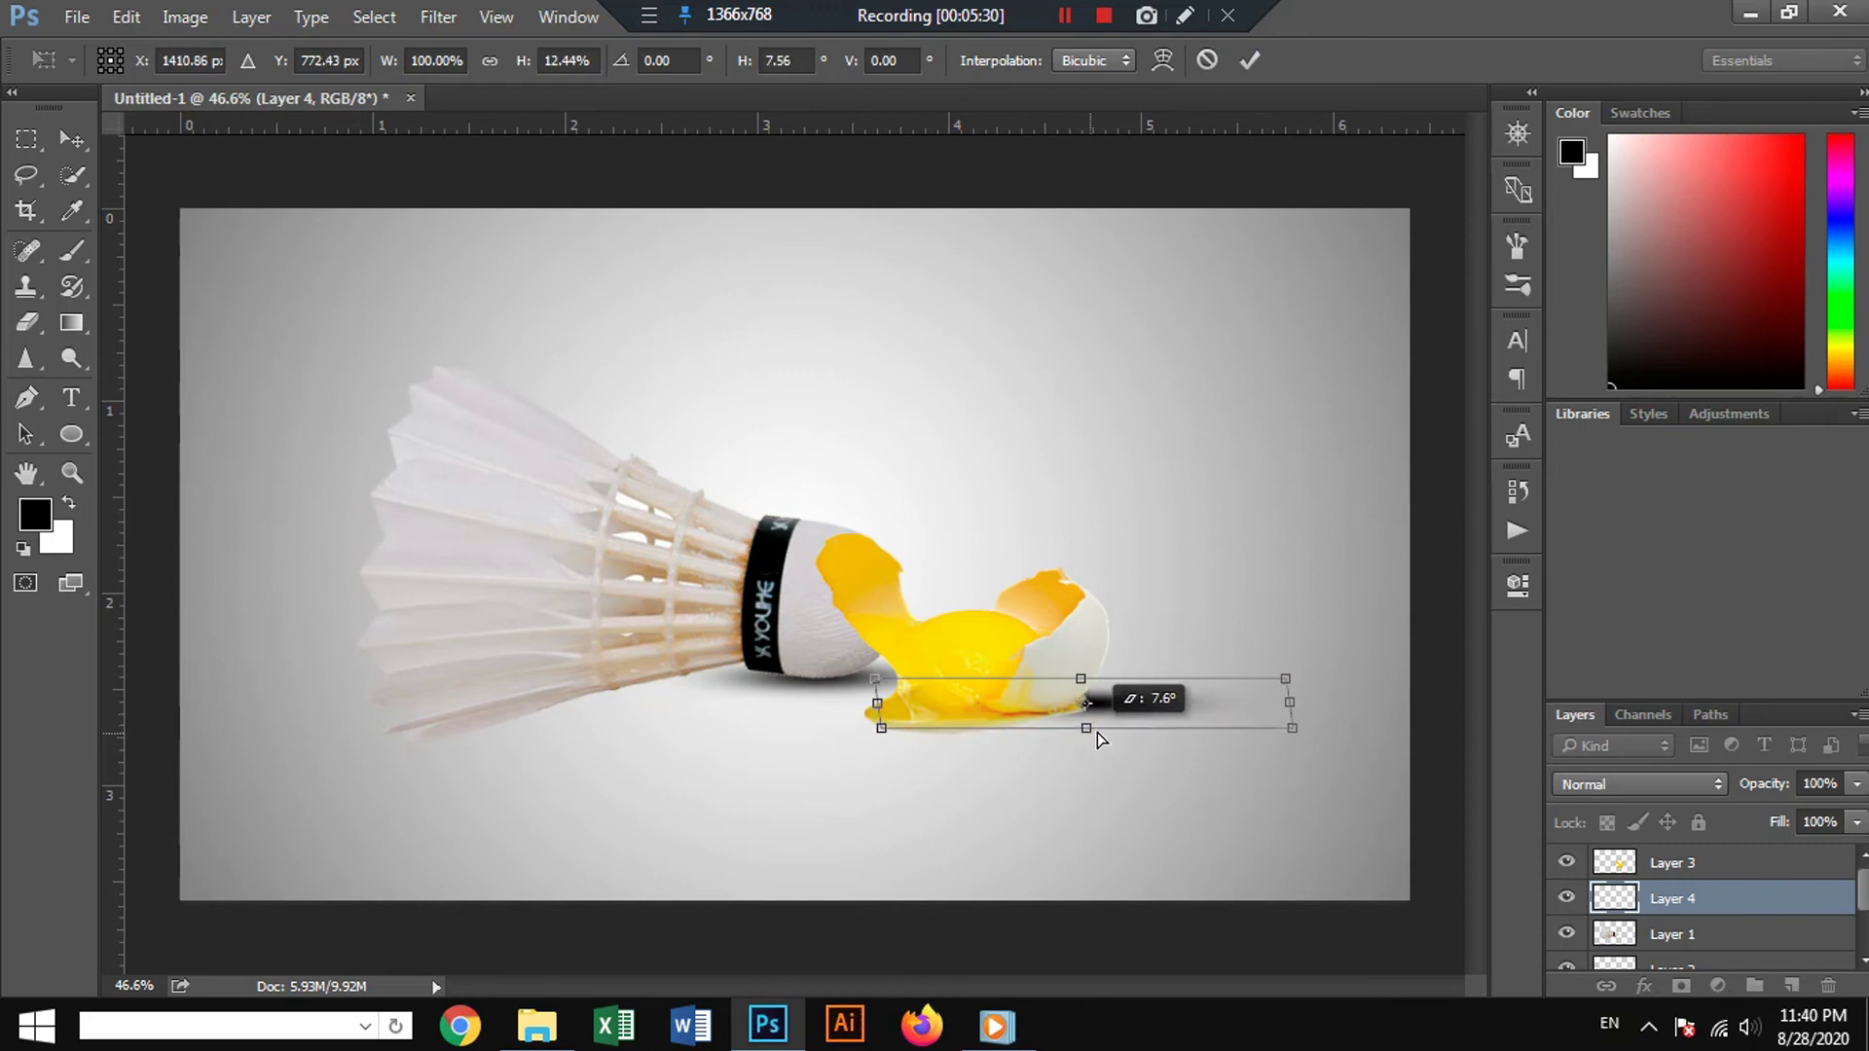
pyautogui.moveTo(1071, 732); pyautogui.dragTo(1110, 721)
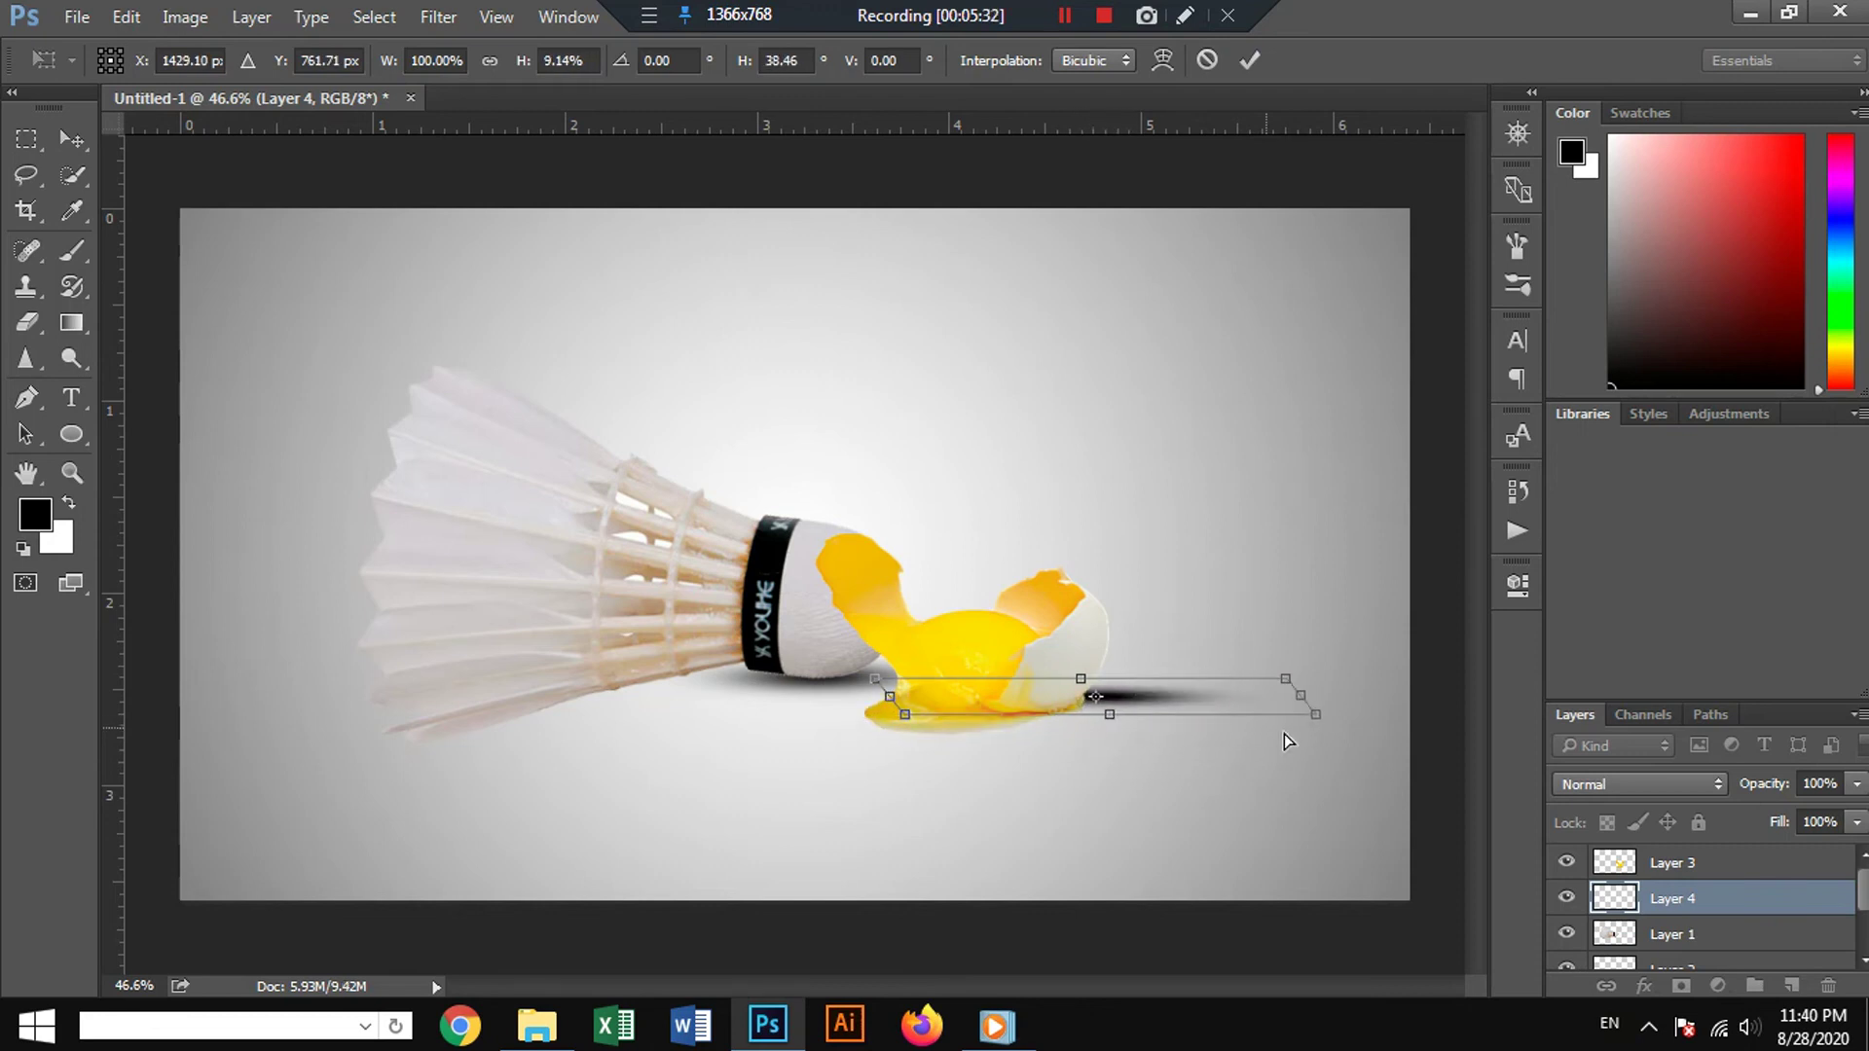
pyautogui.moveTo(1315, 715); pyautogui.dragTo(1431, 751)
pyautogui.press('Return')
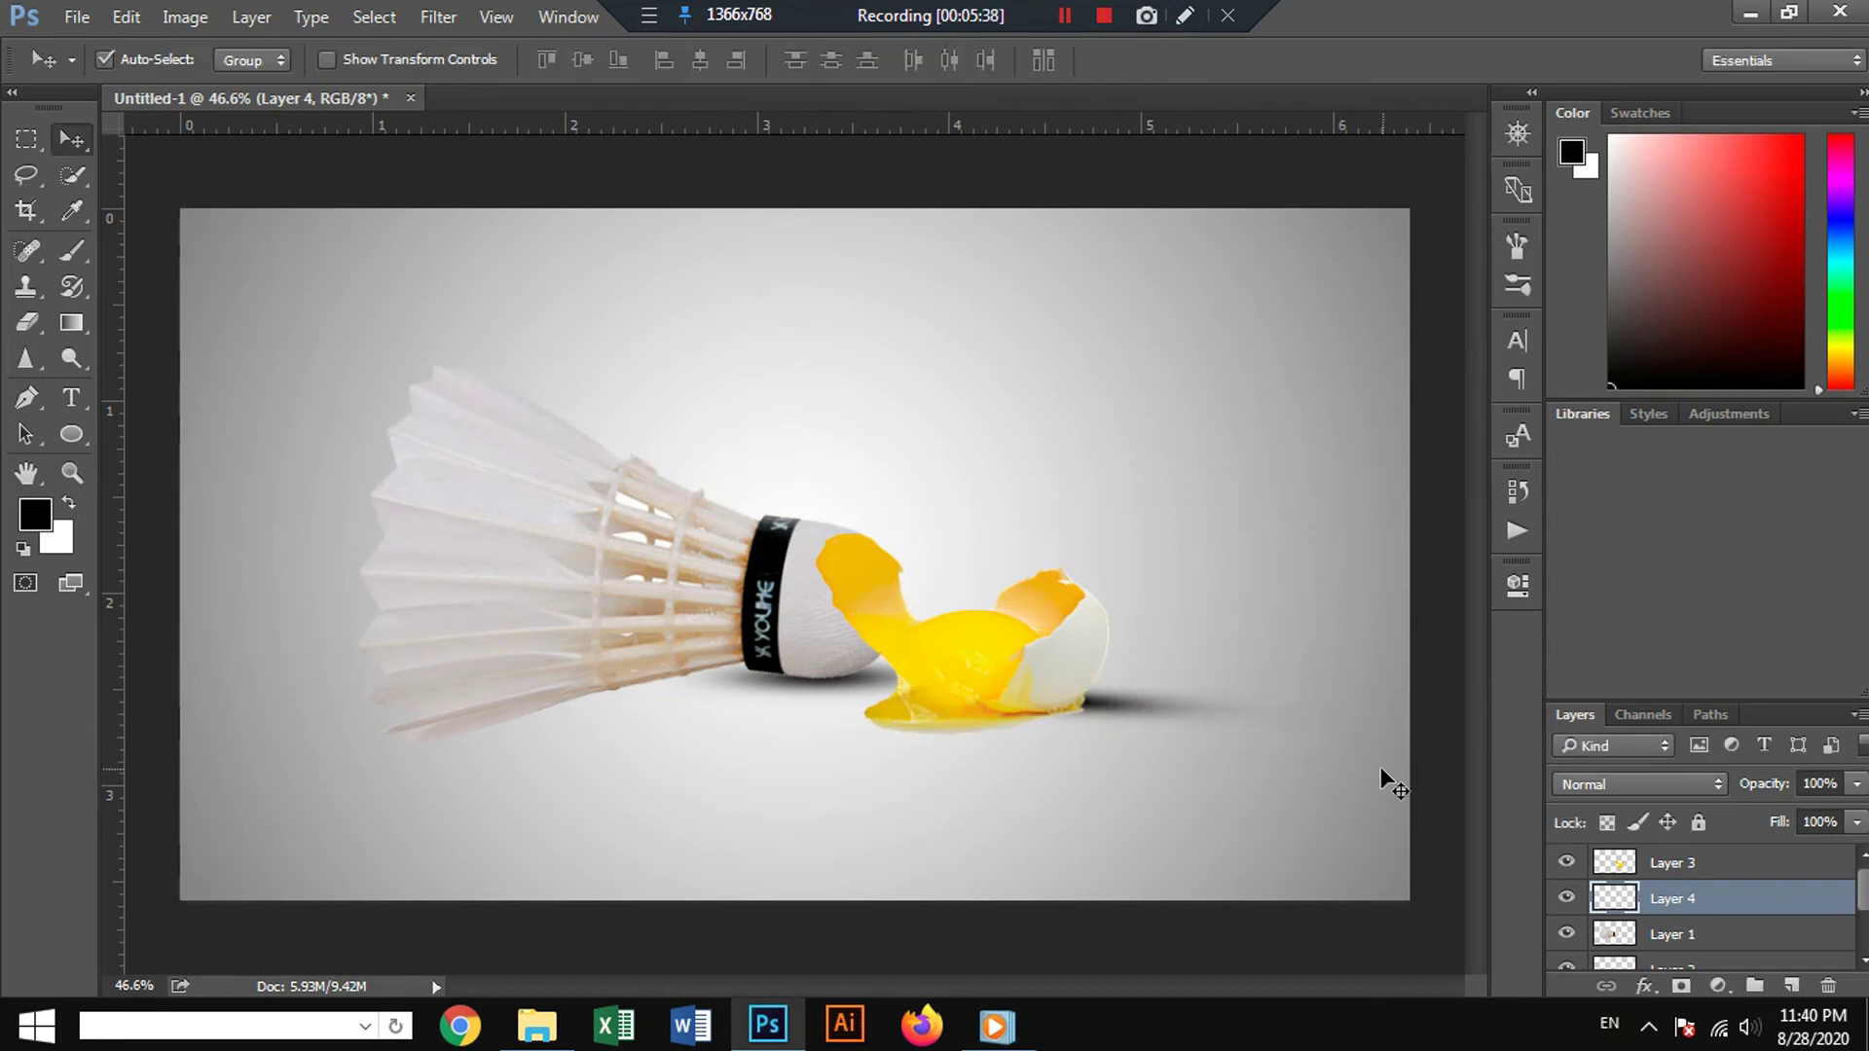
# Set the shadow layer to 85% opacity and select the shuttlecock, egg and shadow layers.
pyautogui.click(1856, 784)
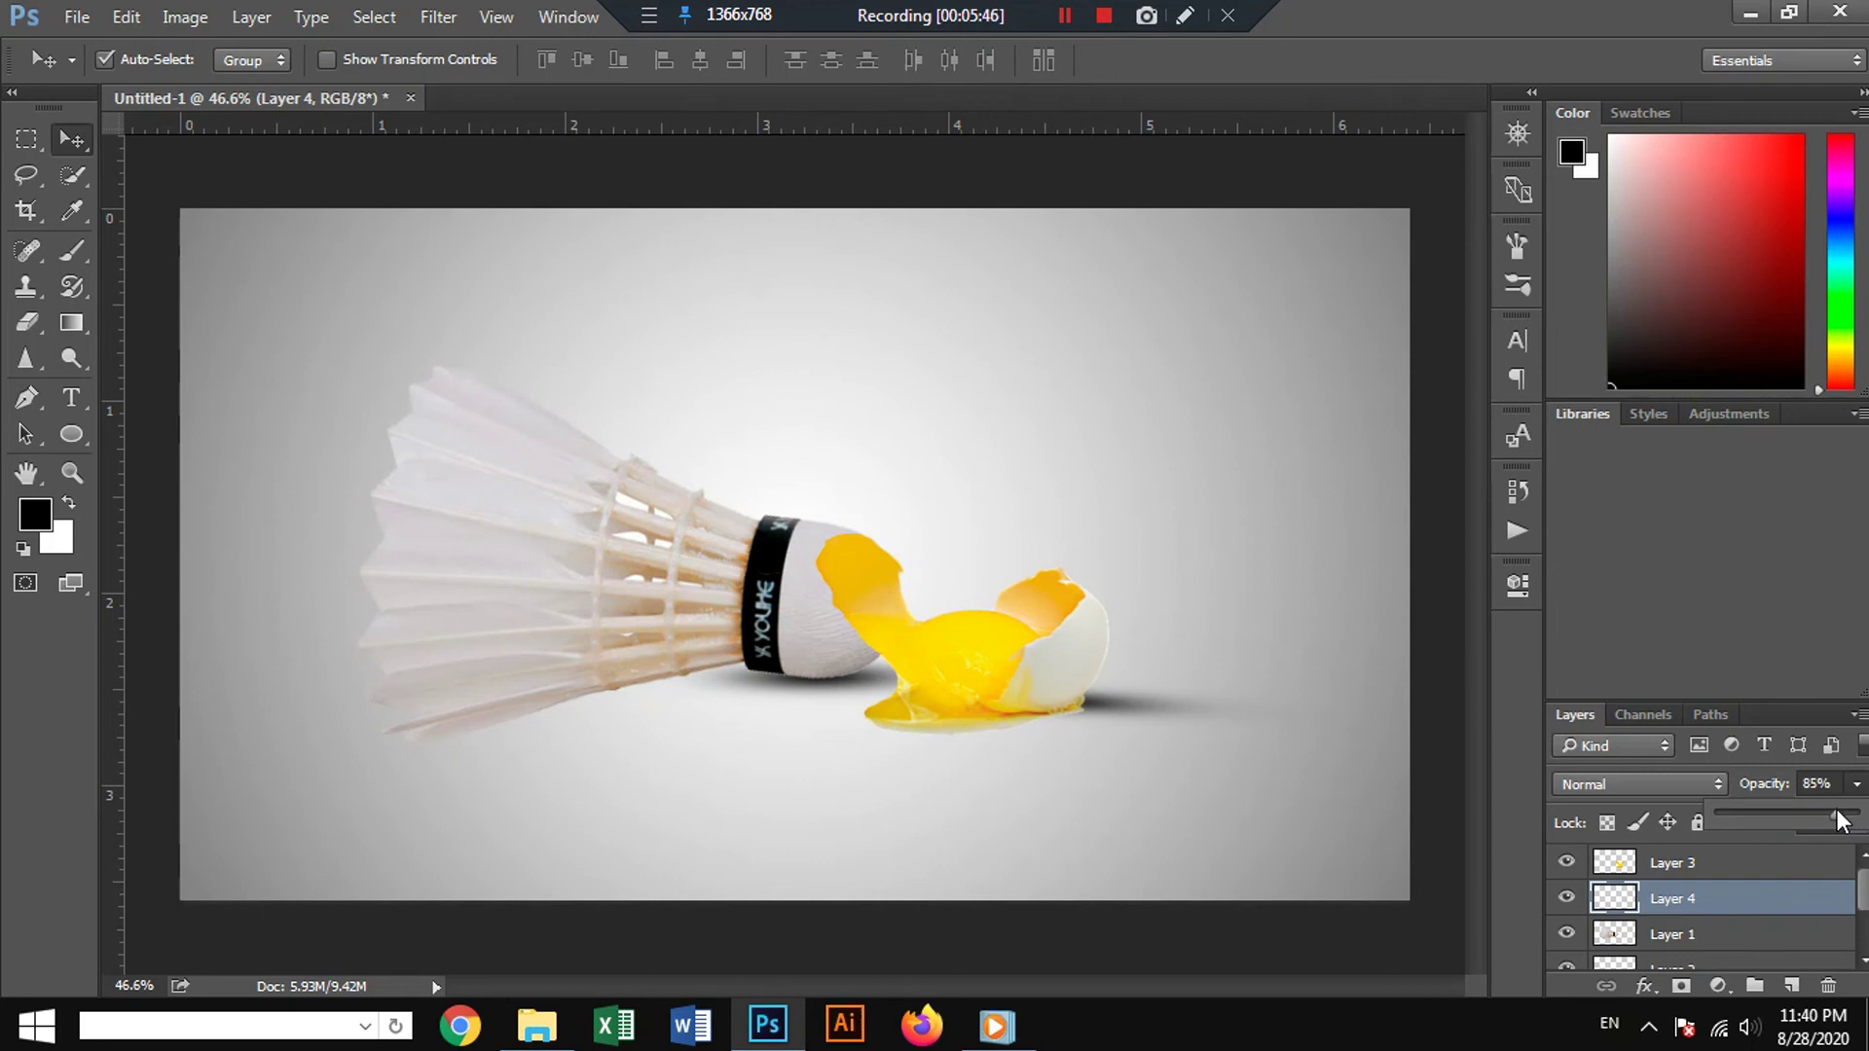
pyautogui.click(1684, 867)
pyautogui.scroll(-1, 969, 631)
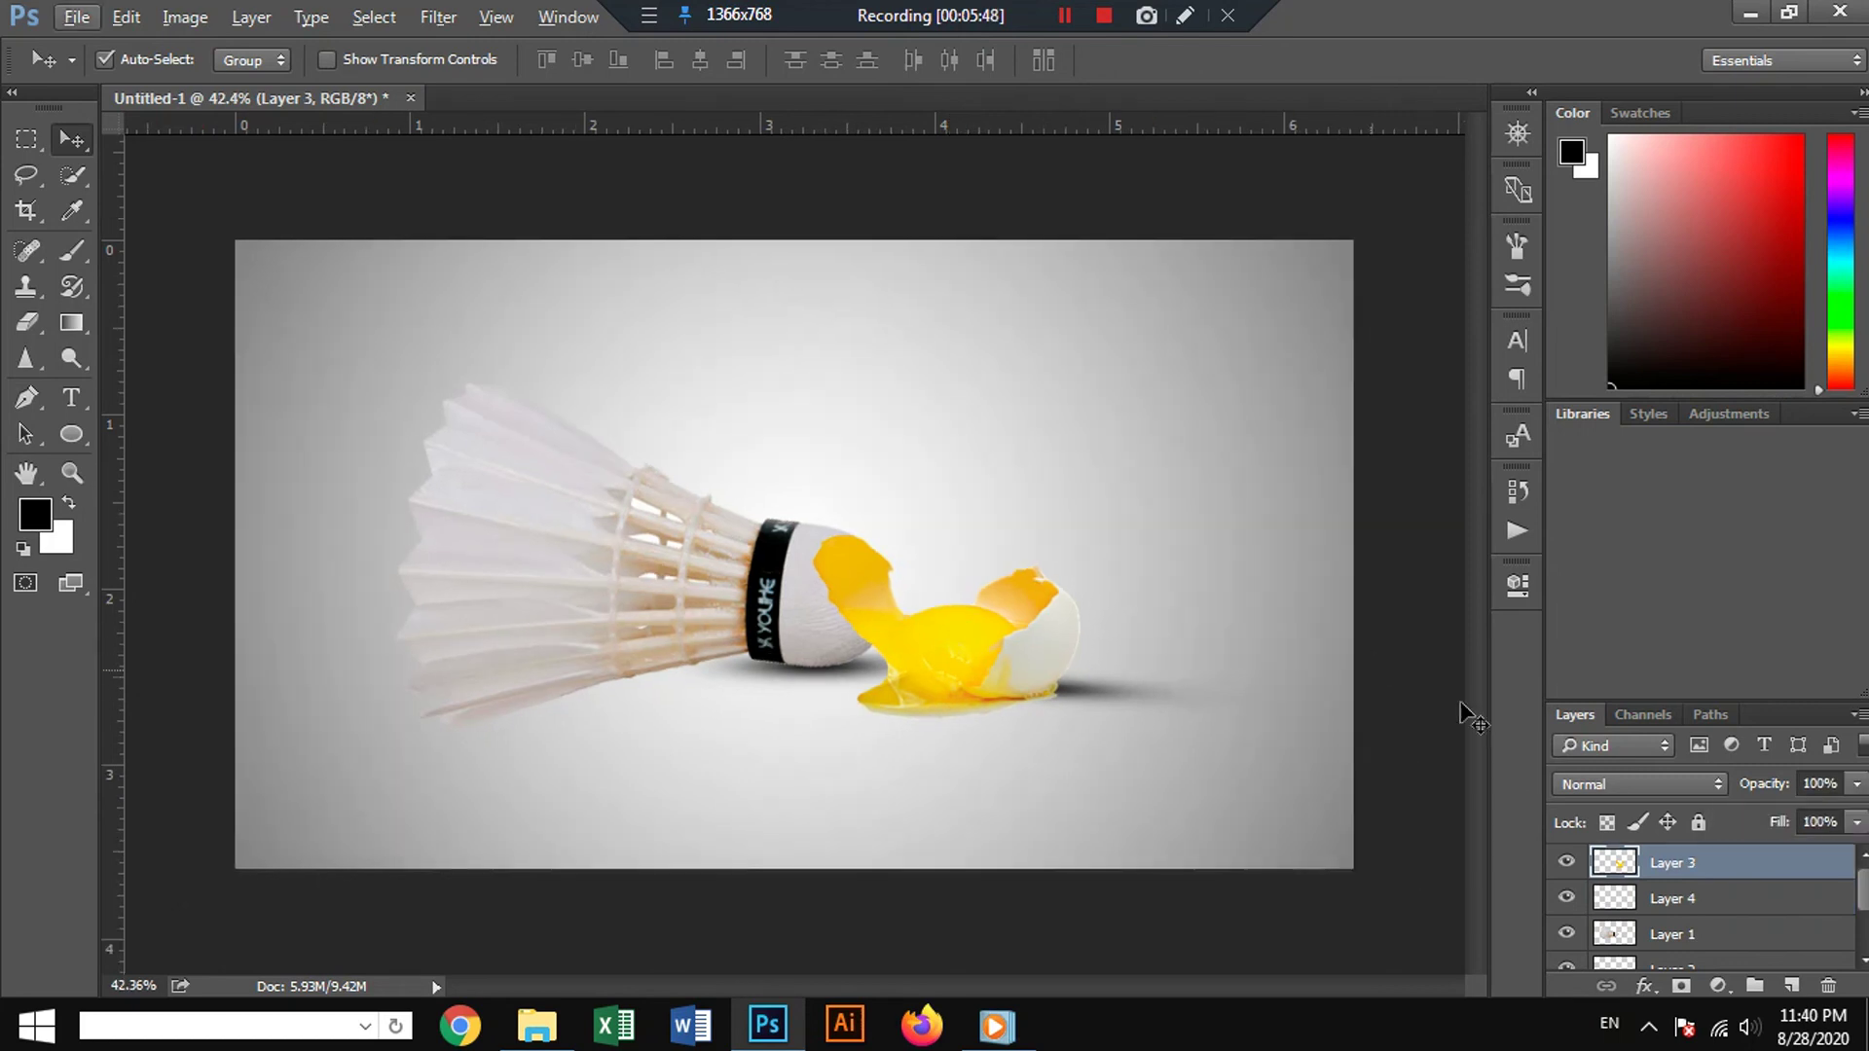
pyautogui.scroll(-2, 1654, 891)
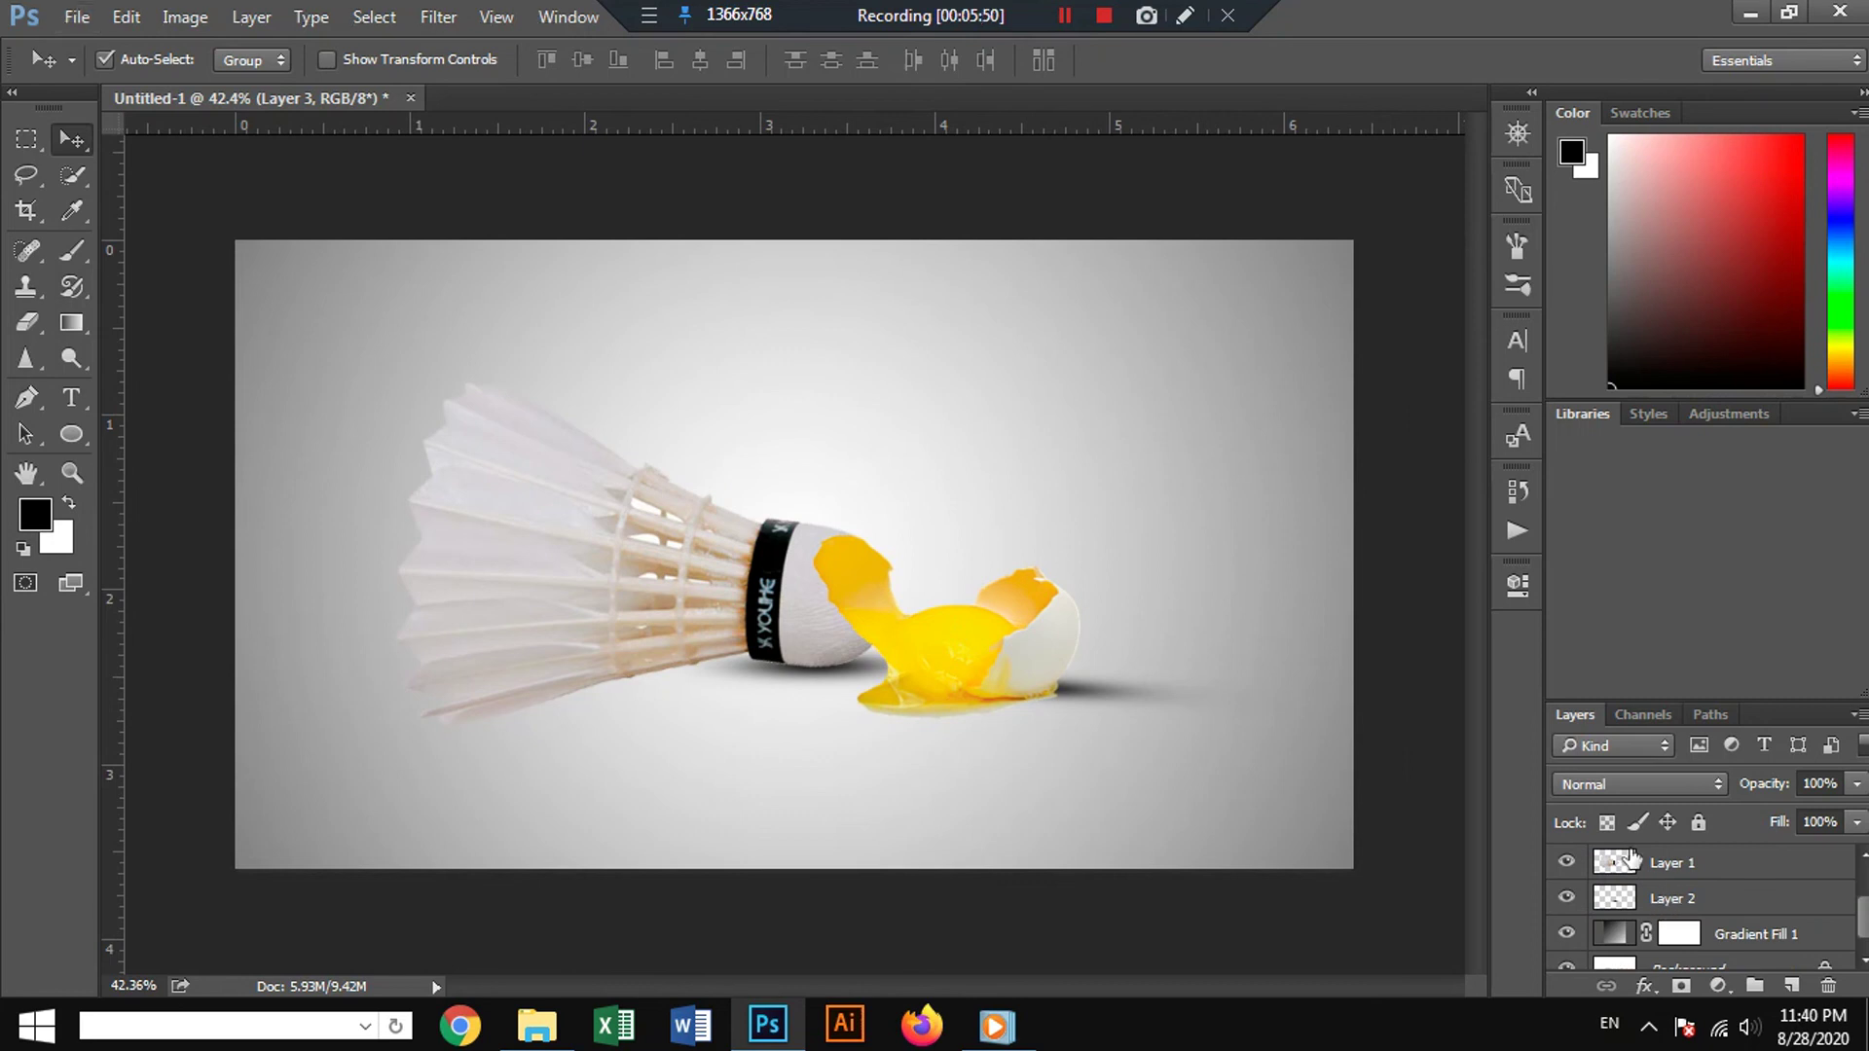
pyautogui.keyDown('shift'); pyautogui.click(1664, 903); pyautogui.keyUp('shift')
# Shift the shuttlecock, egg and shadow together about 55px to the right.
pyautogui.moveTo(728, 607); pyautogui.dragTo(744, 605)
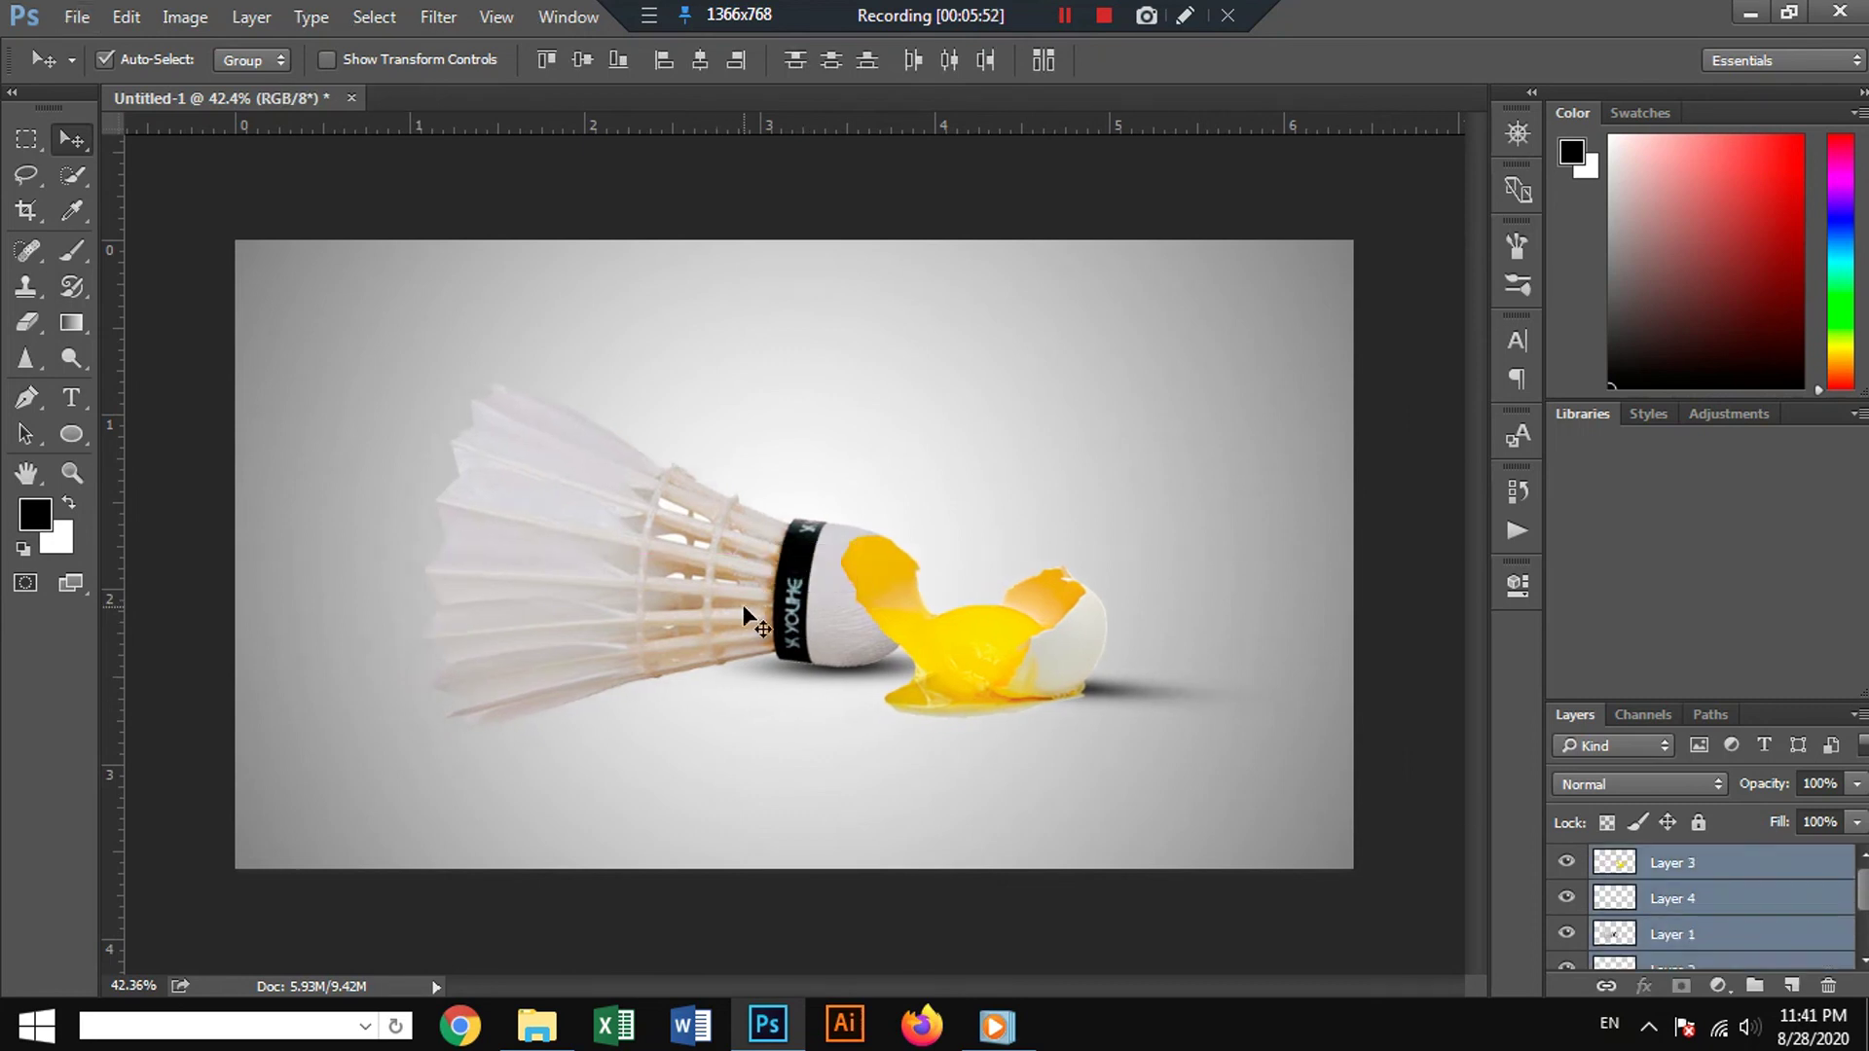
pyautogui.scroll(-2, 1691, 932)
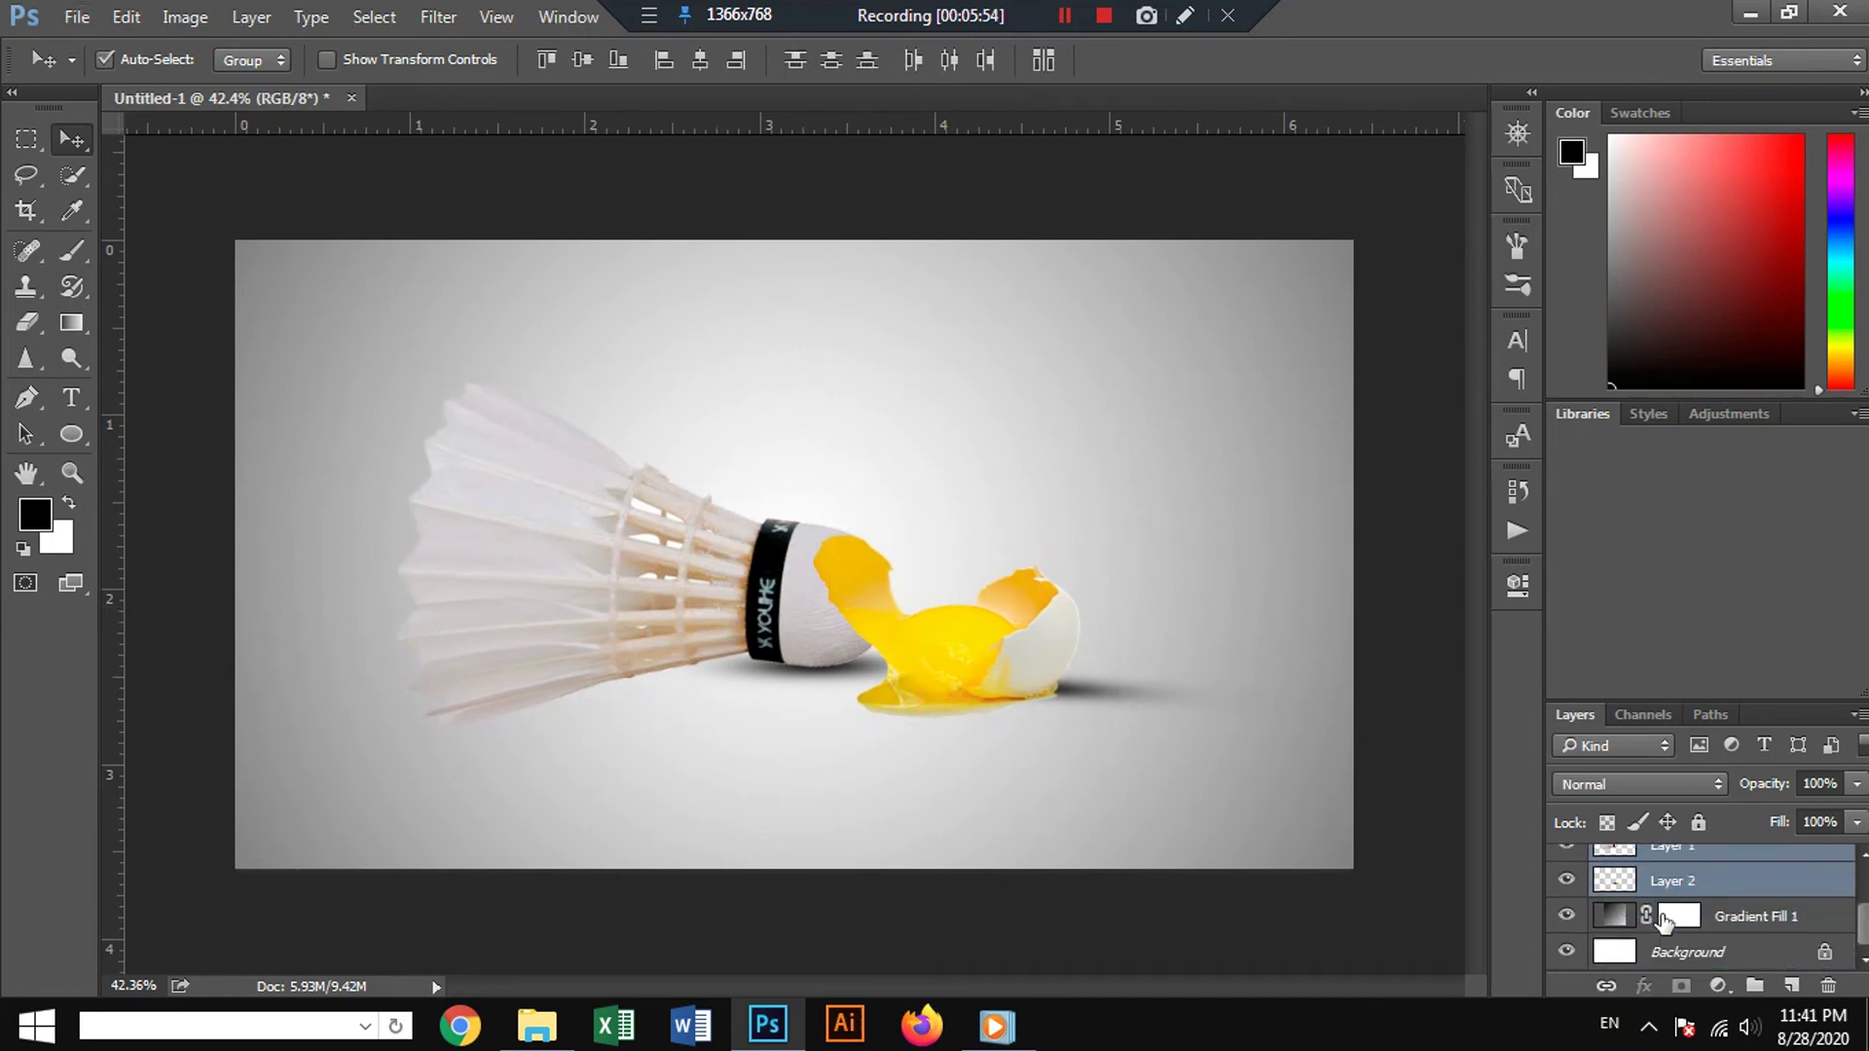
pyautogui.moveTo(759, 609); pyautogui.dragTo(817, 610)
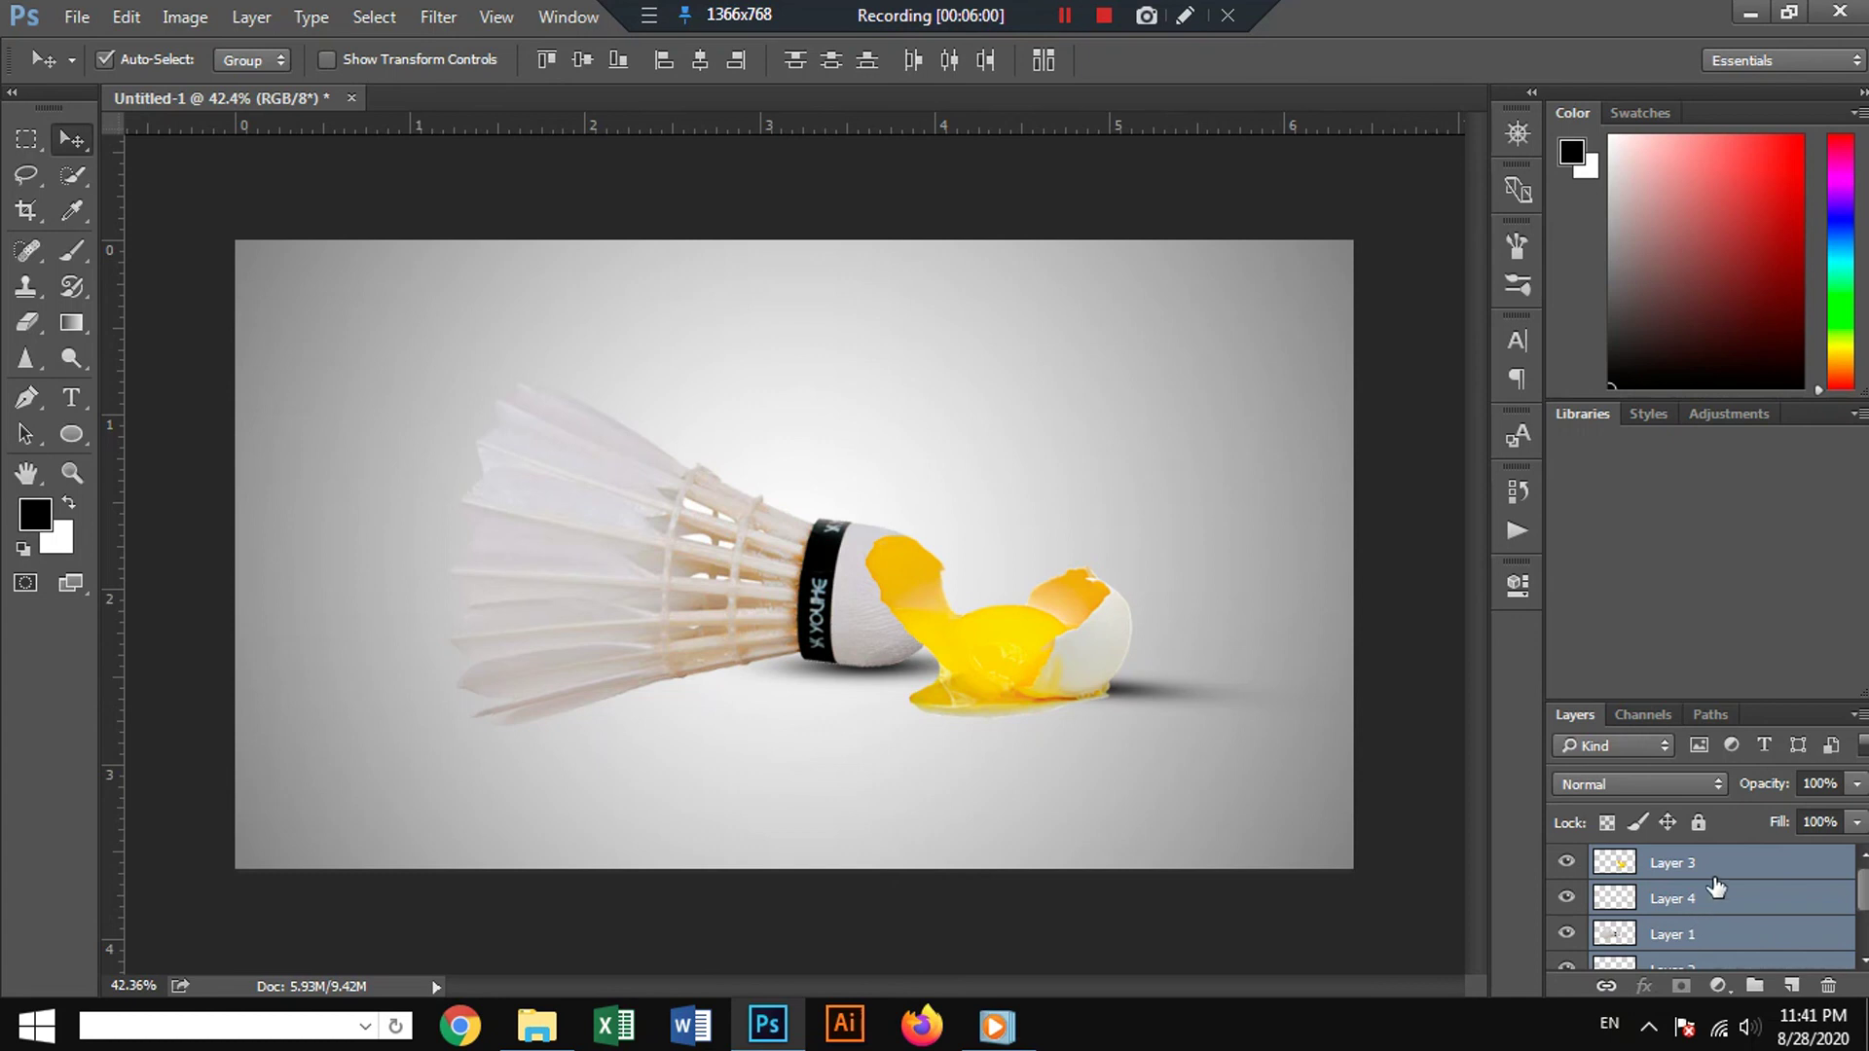
# Add a Levels adjustment layer above Layer 3 with input levels 29, 1.00 and 254.
pyautogui.click(1715, 878)
pyautogui.click(1718, 986)
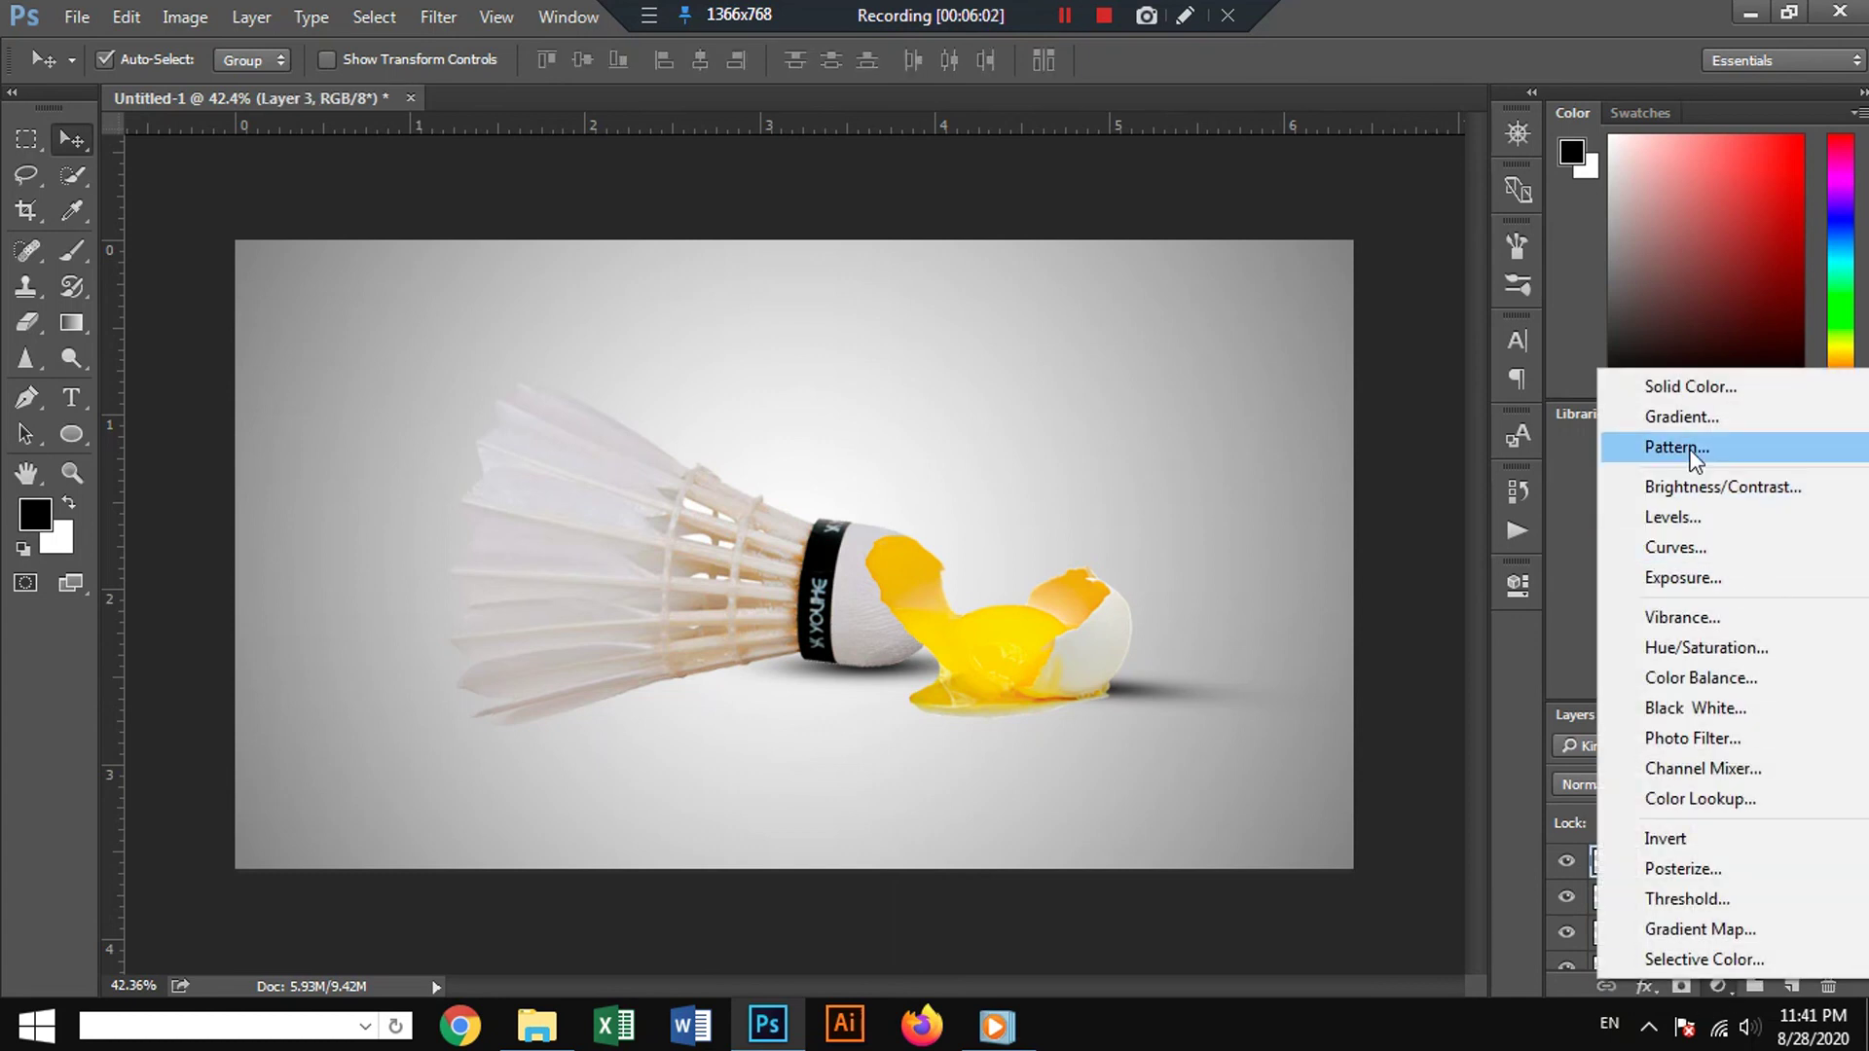
pyautogui.click(1692, 512)
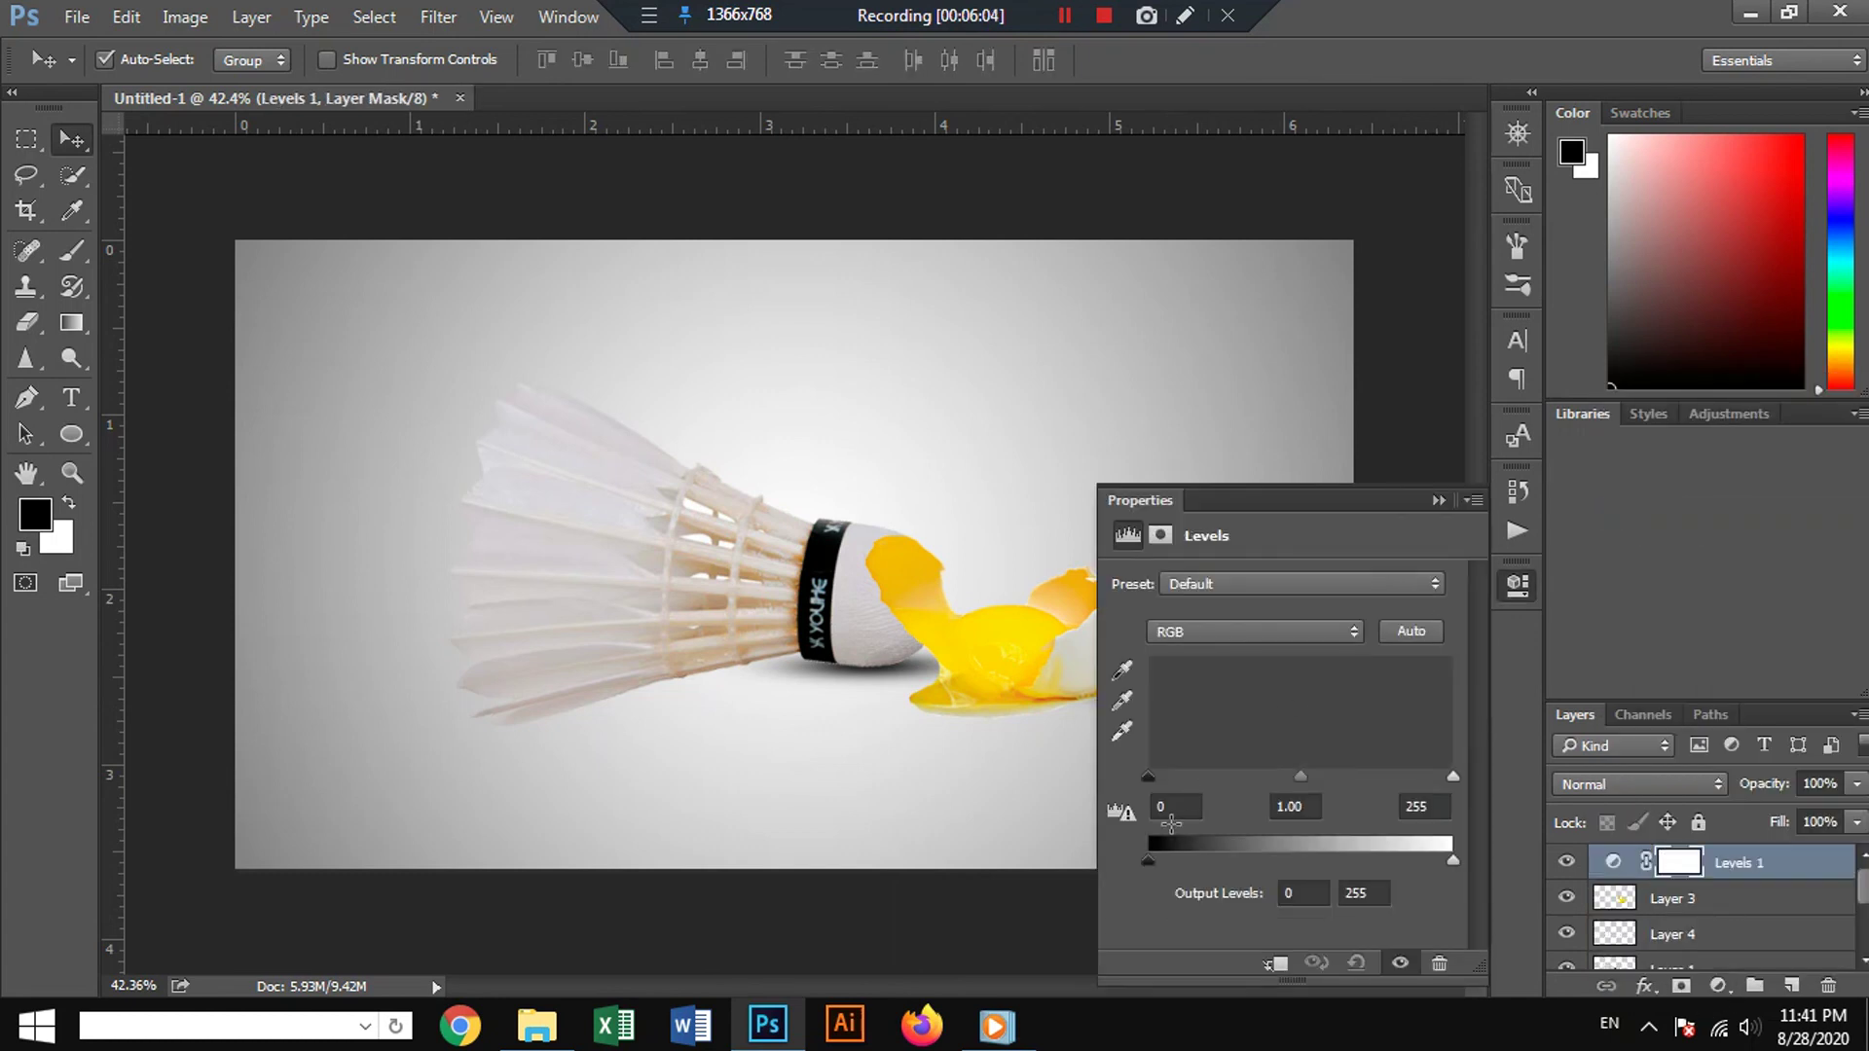
pyautogui.moveTo(1147, 777)
pyautogui.mouseDown()
pyautogui.moveTo(1203, 776)
pyautogui.moveTo(1158, 785)
pyautogui.moveTo(1181, 783)
pyautogui.mouseUp()
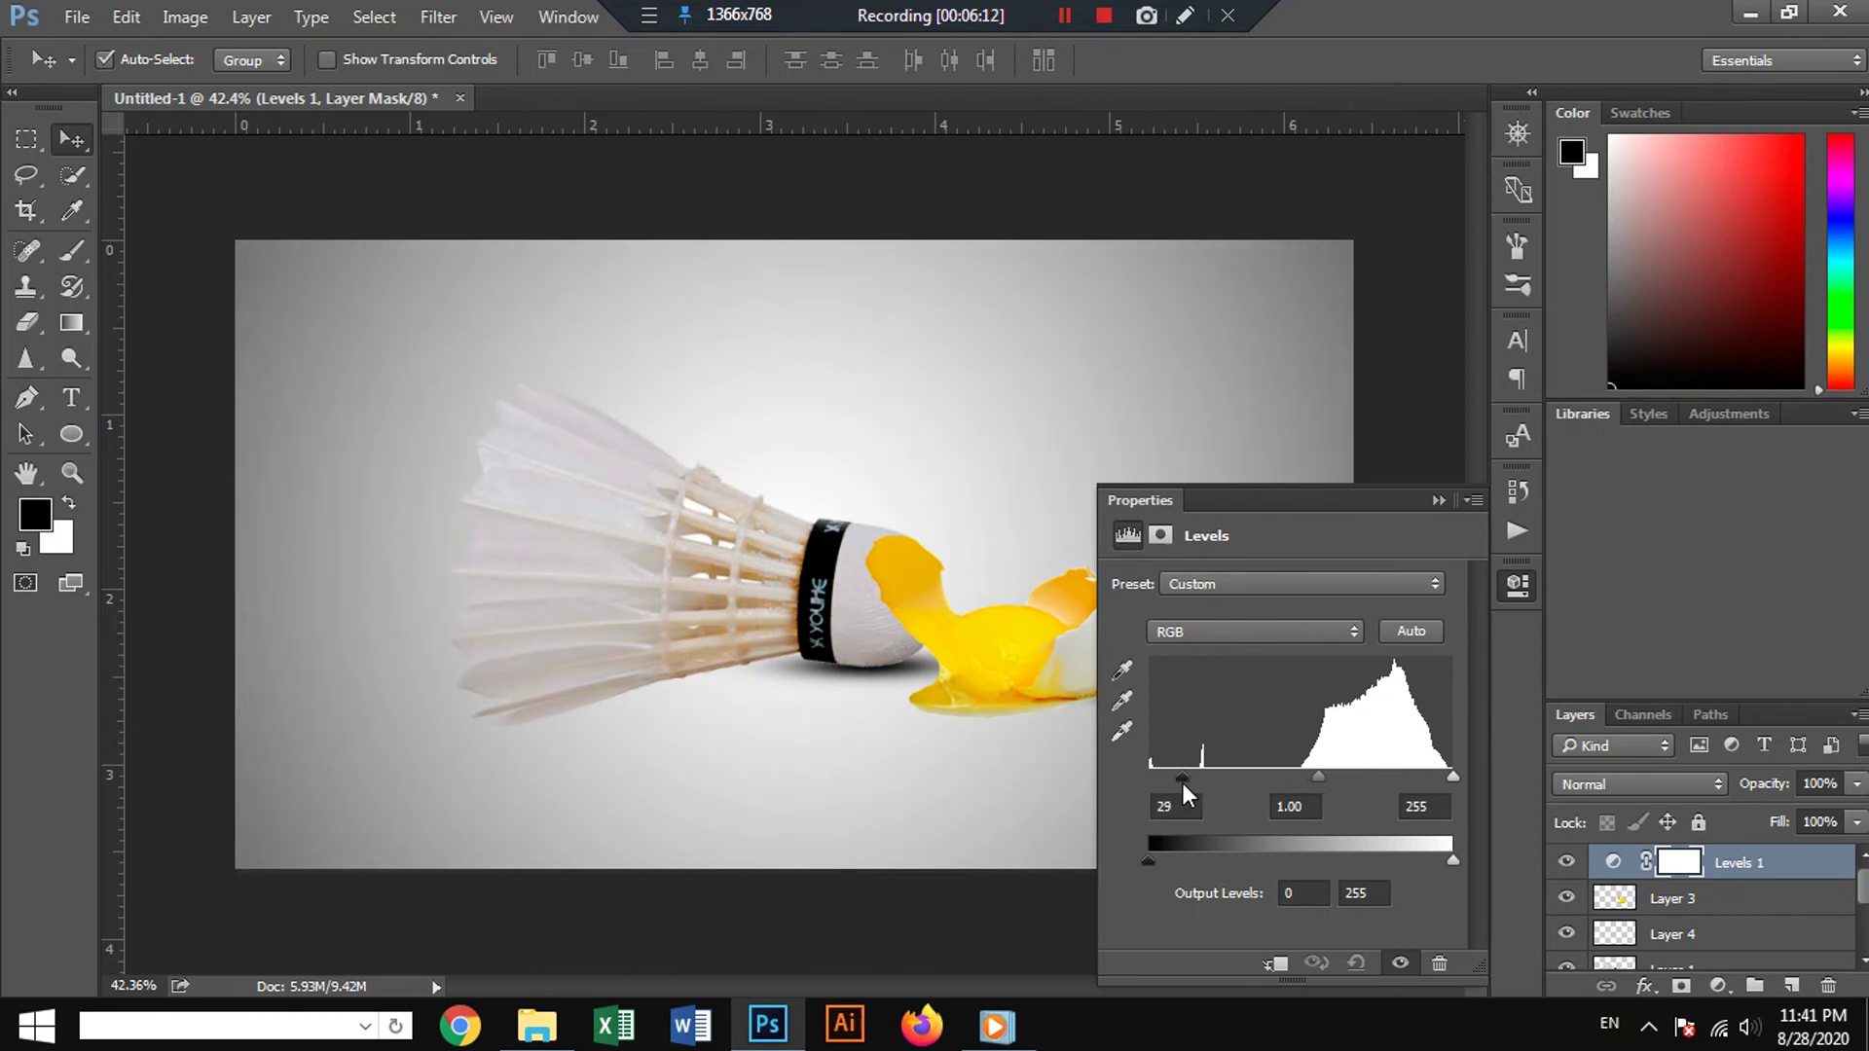
pyautogui.moveTo(1454, 779)
pyautogui.mouseDown()
pyautogui.moveTo(1427, 781)
pyautogui.moveTo(1450, 783)
pyautogui.mouseUp()
pyautogui.click(1438, 500)
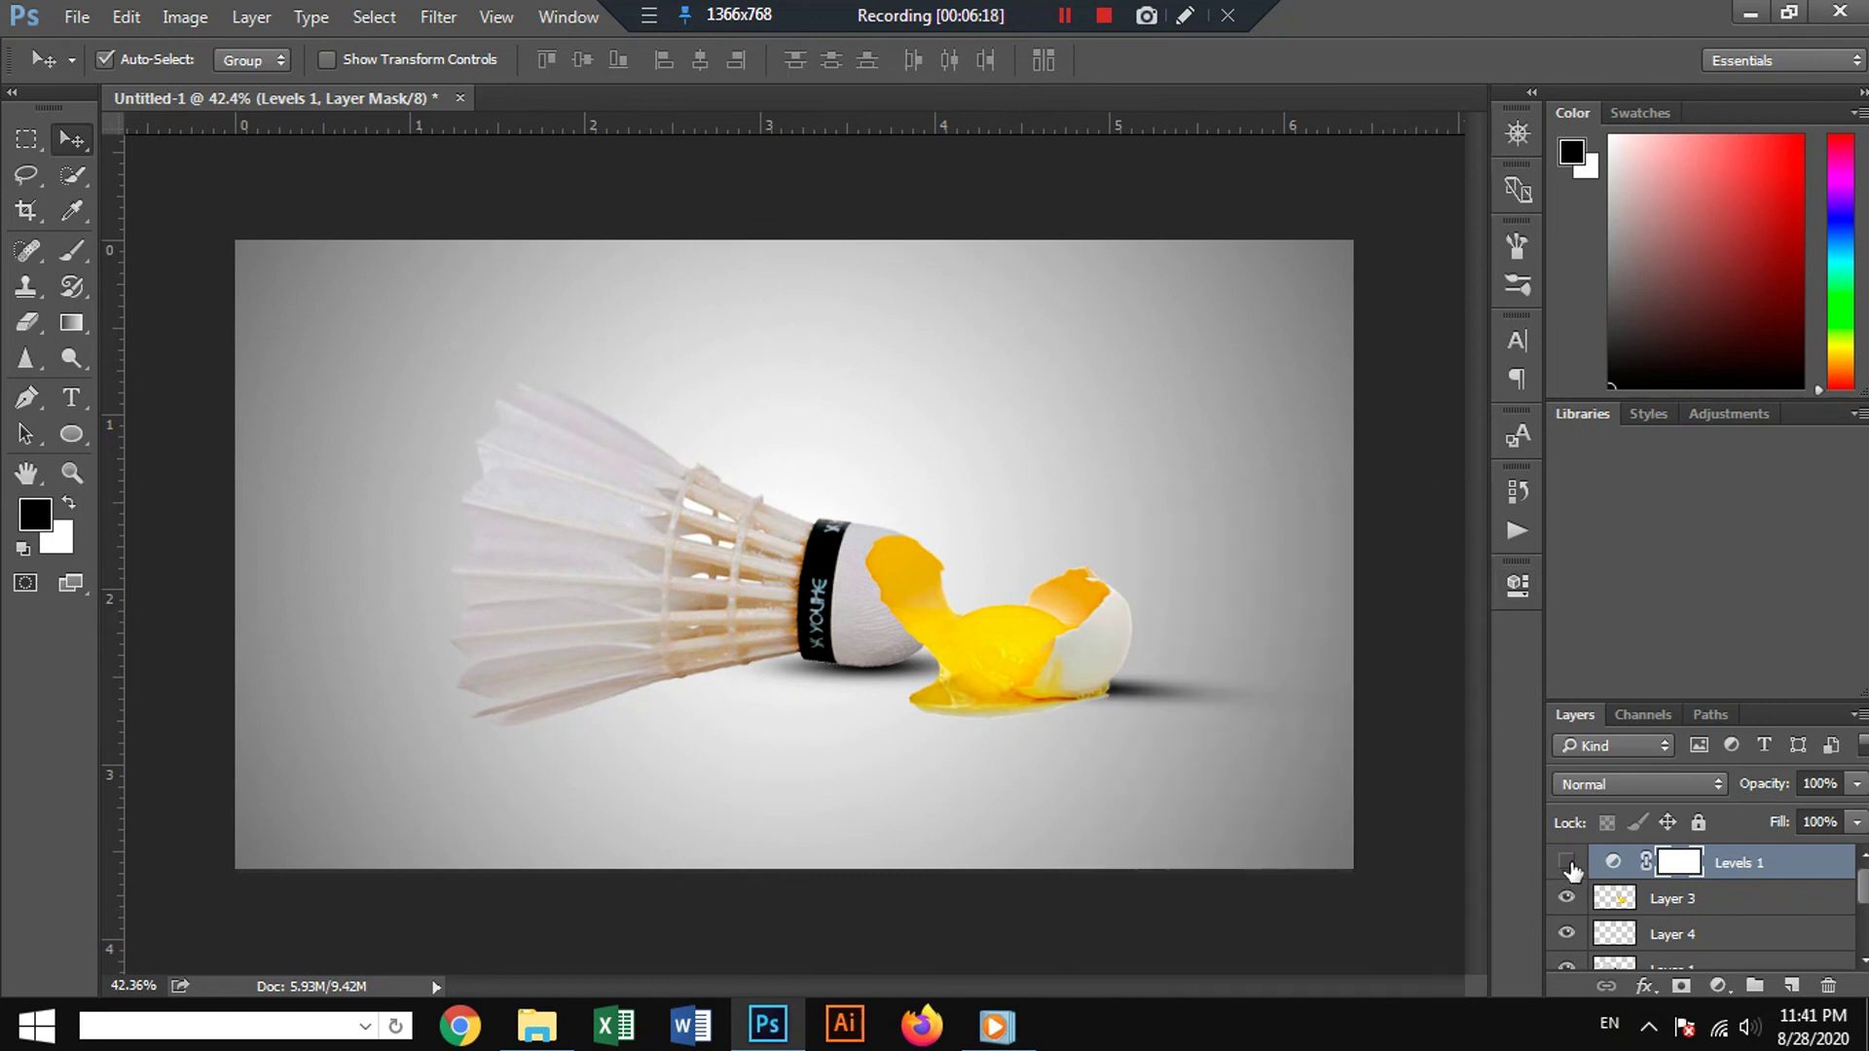
pyautogui.click(1567, 862)
# Apply Levels to the shuttlecock's Layer 1 with input levels 44, 1.00 and 250.
pyautogui.click(556, 517)
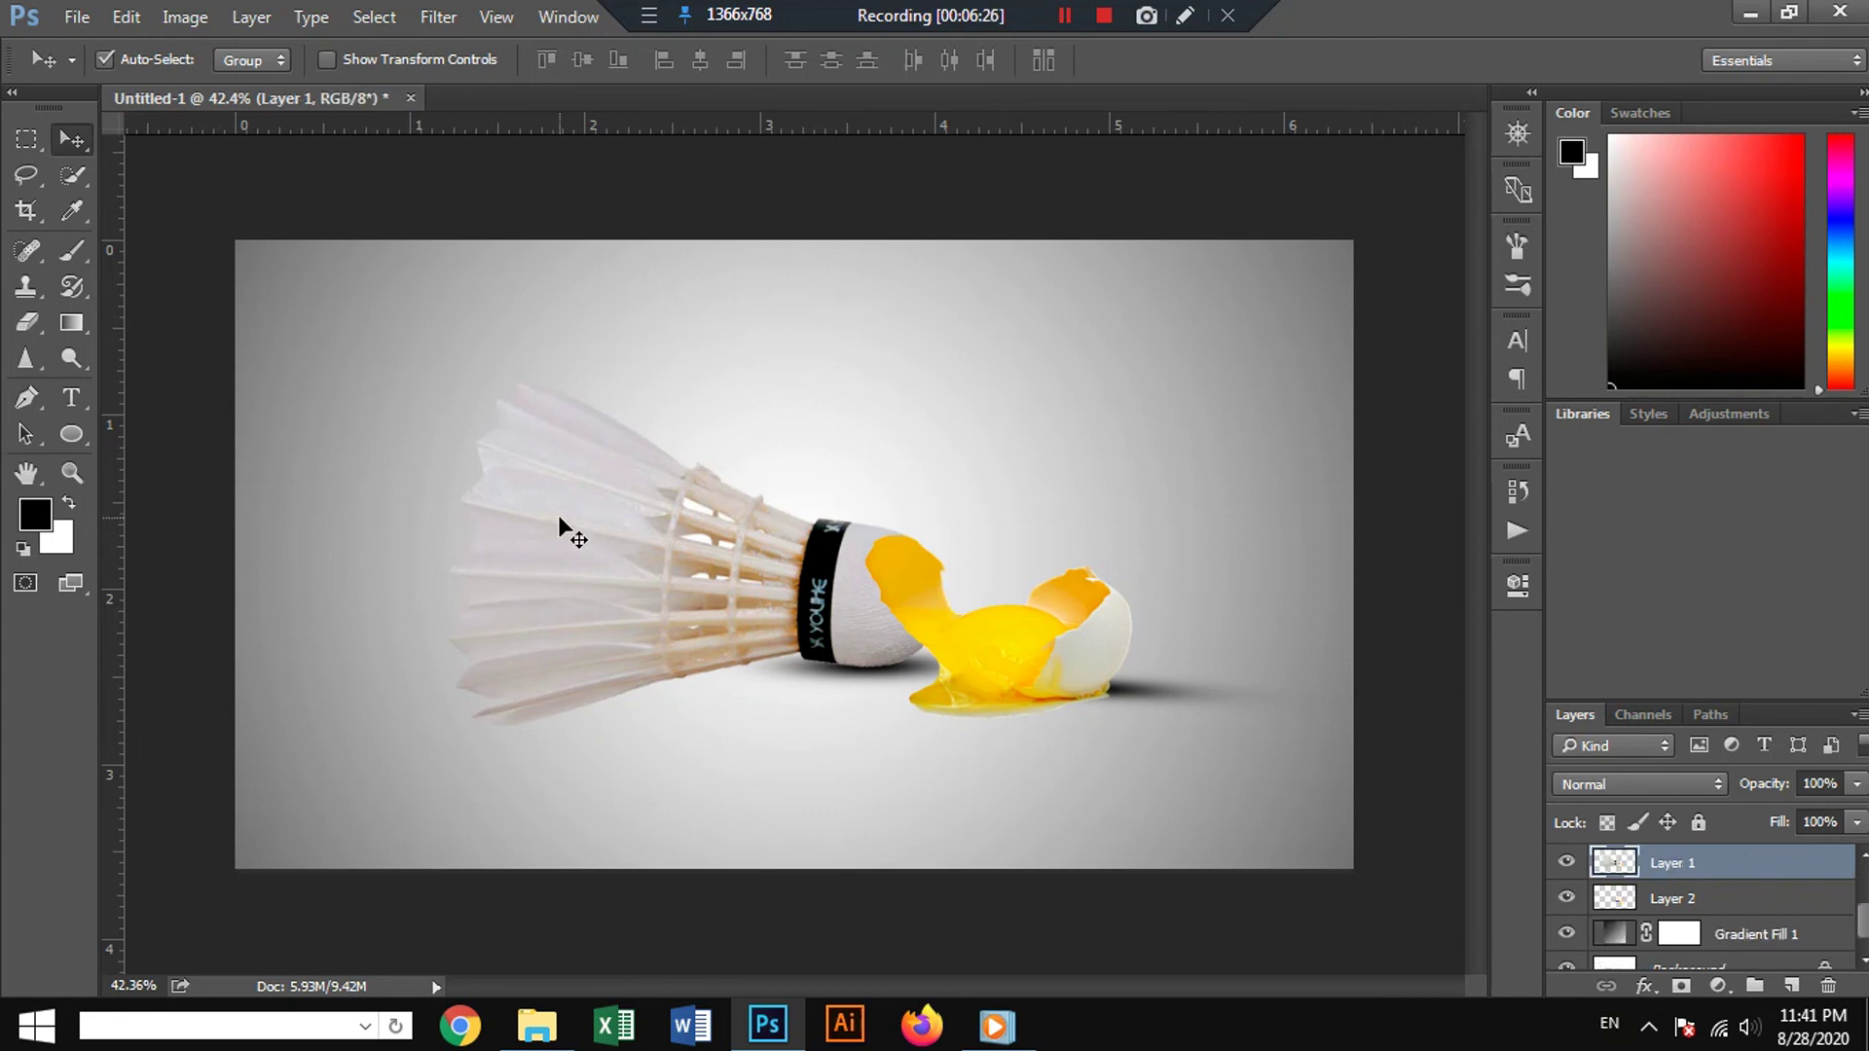
pyautogui.hotkey('ctrl', 'l')
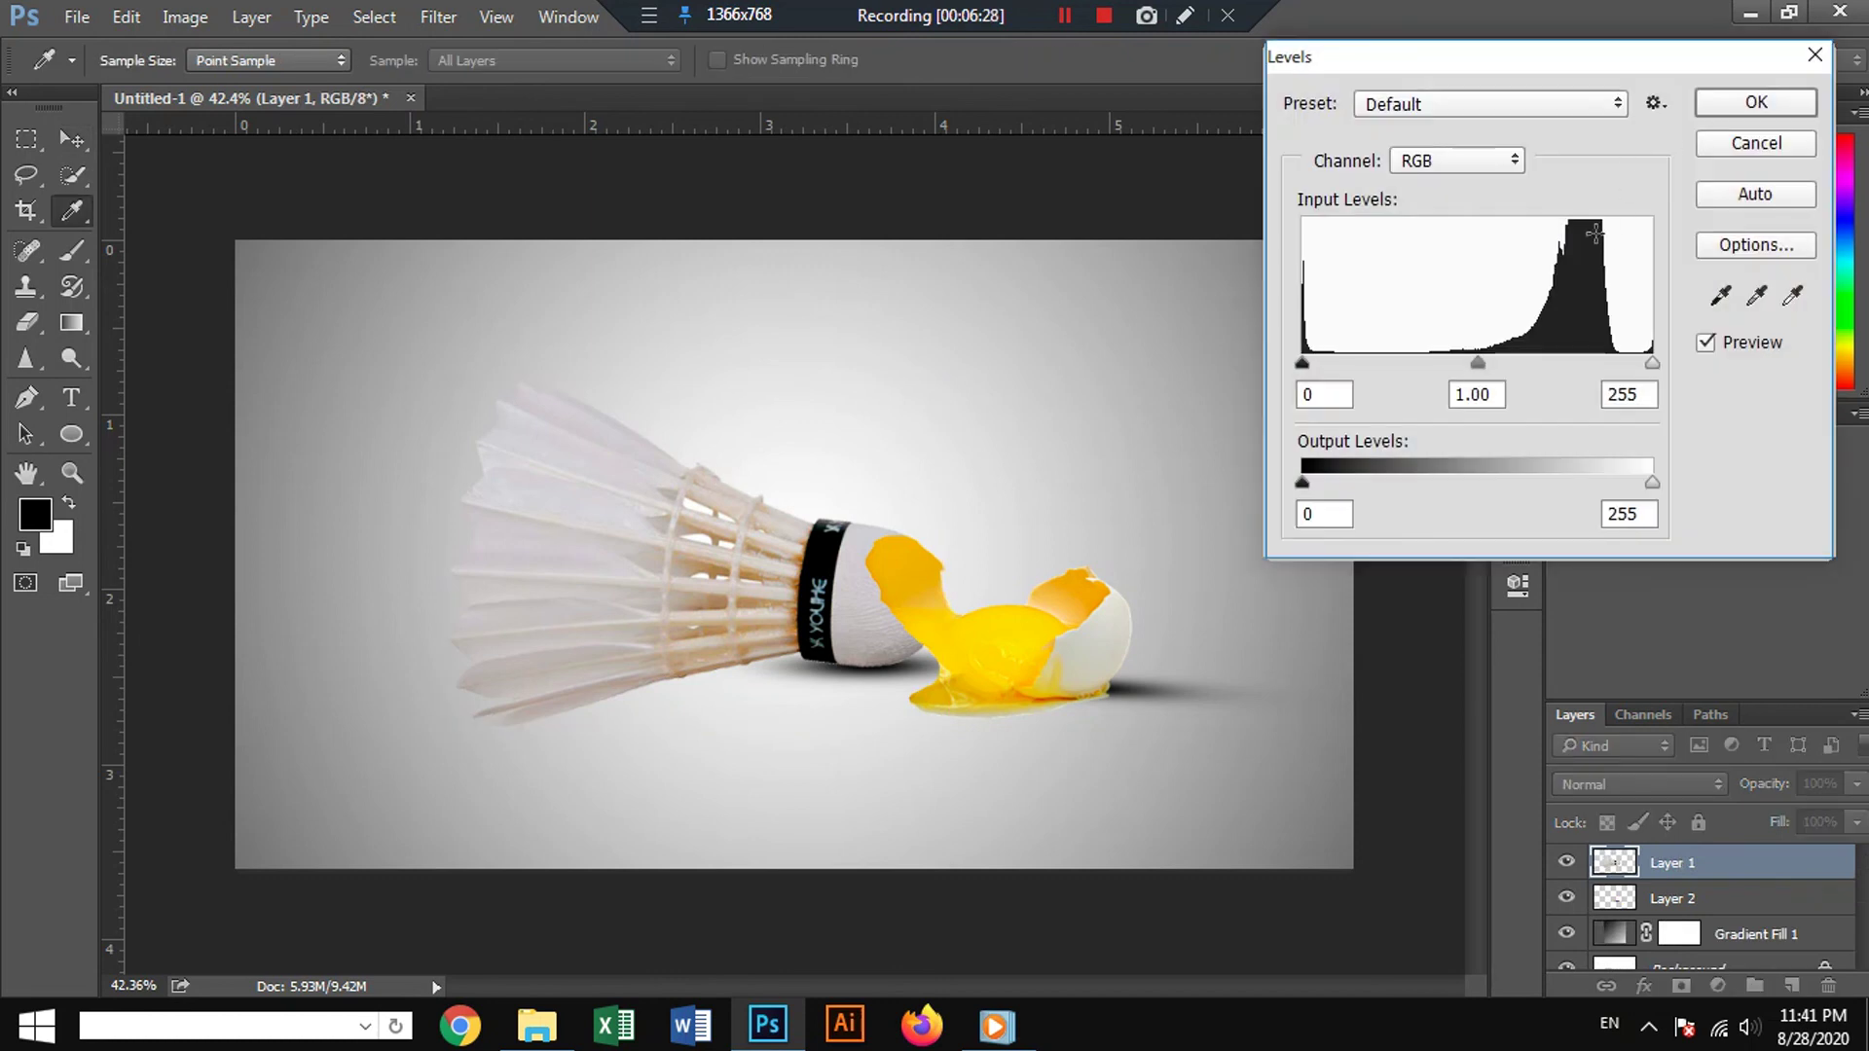
pyautogui.moveTo(1296, 372); pyautogui.dragTo(1330, 368)
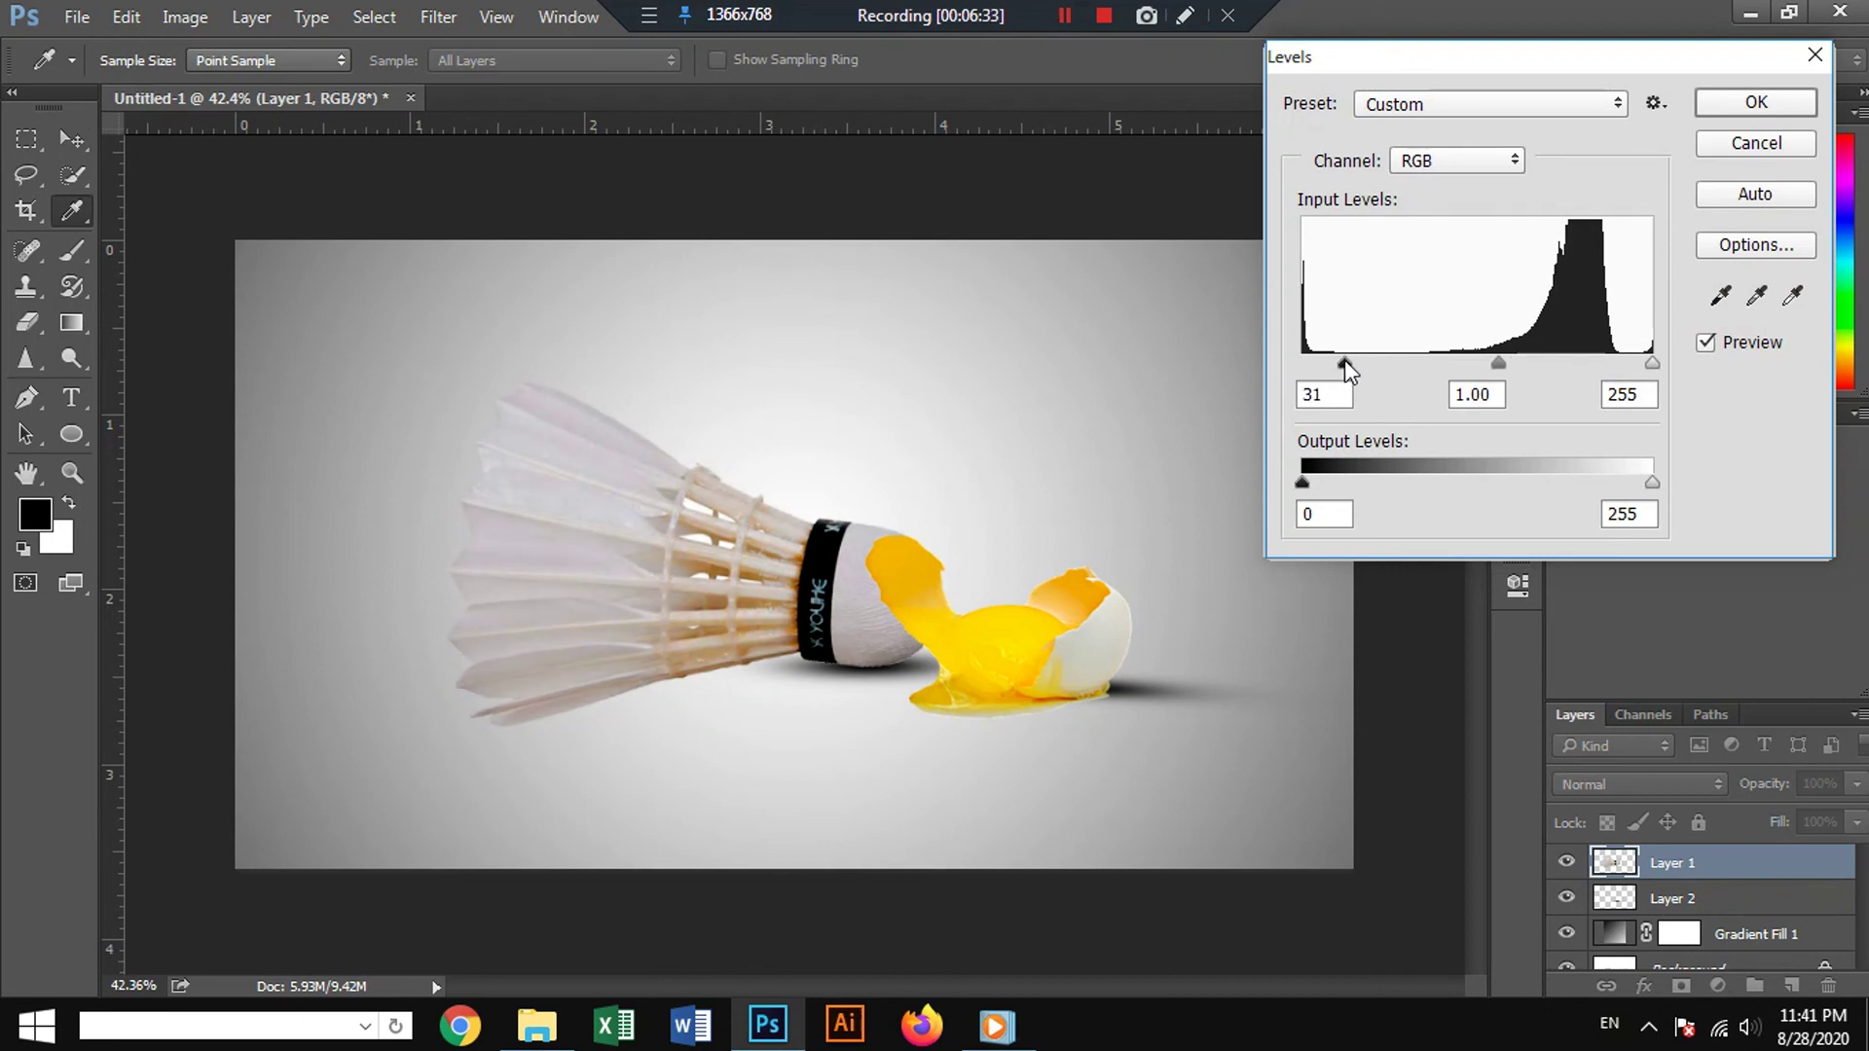
pyautogui.moveTo(1344, 361); pyautogui.dragTo(1363, 362)
pyautogui.moveTo(1641, 369); pyautogui.dragTo(1646, 368)
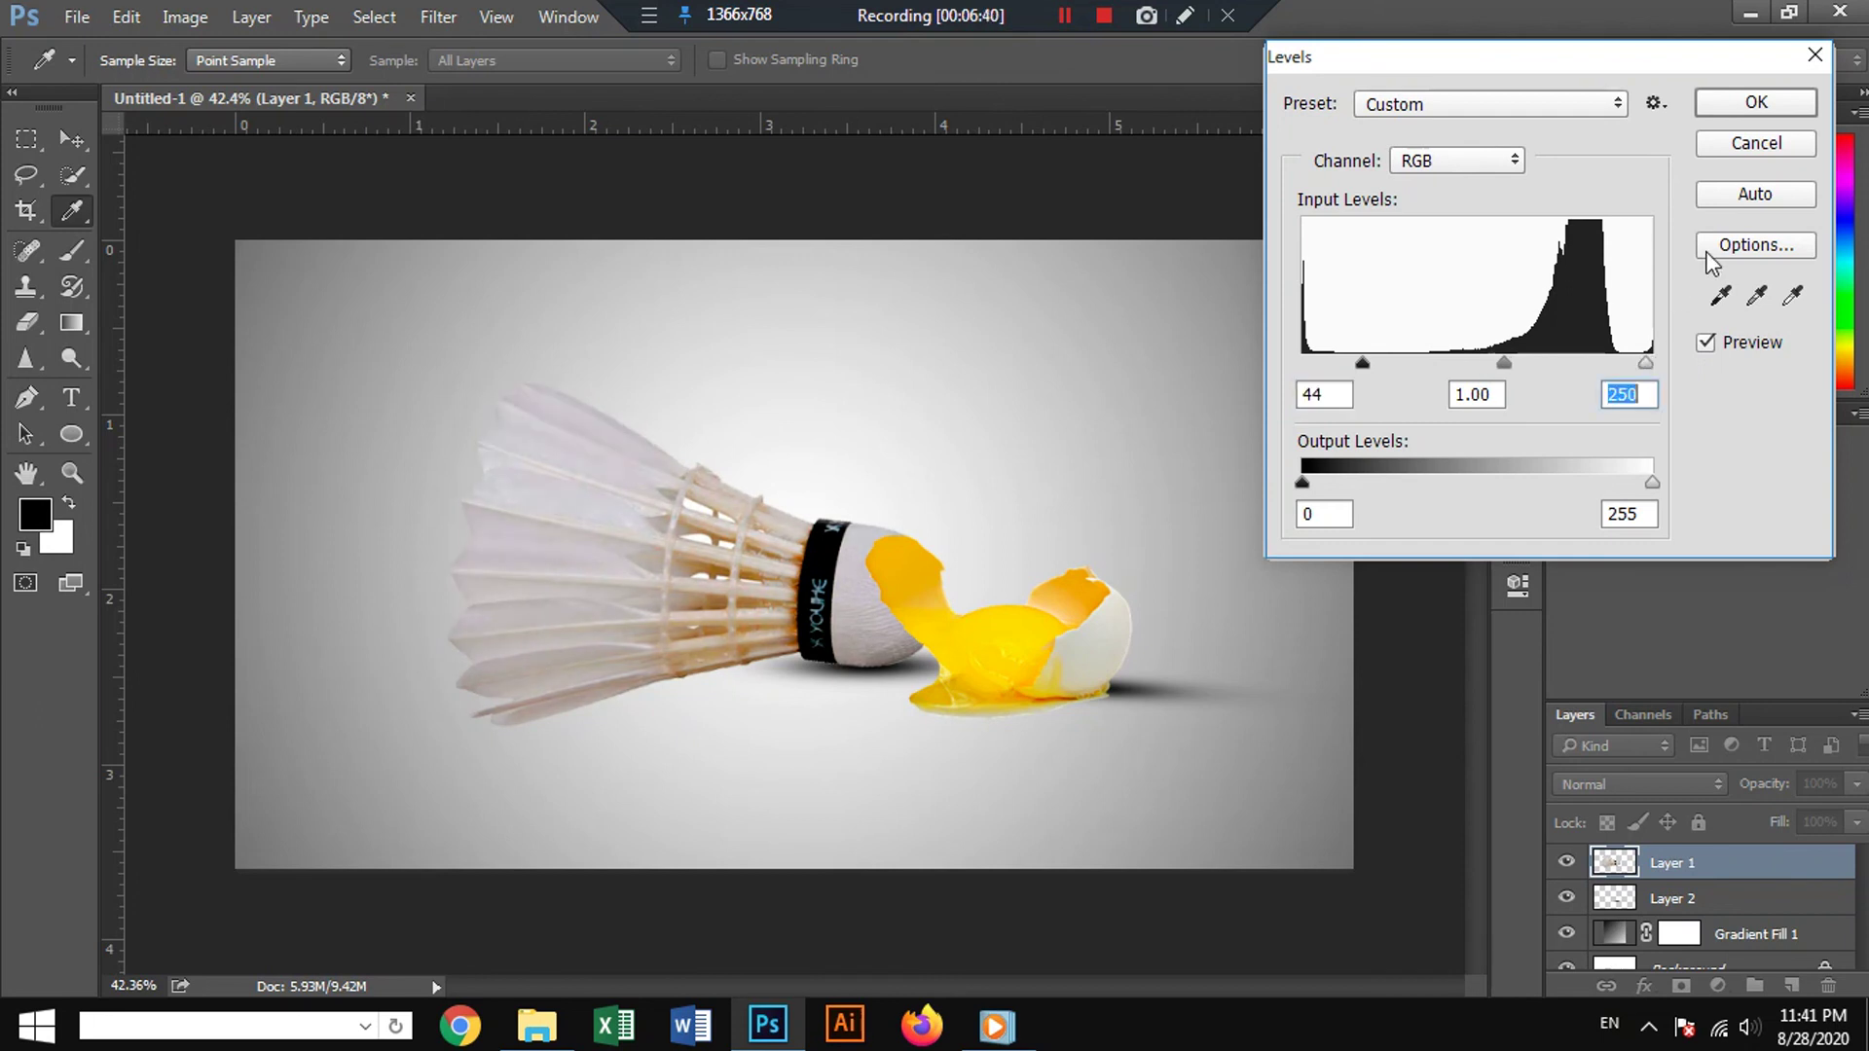
pyautogui.click(1749, 105)
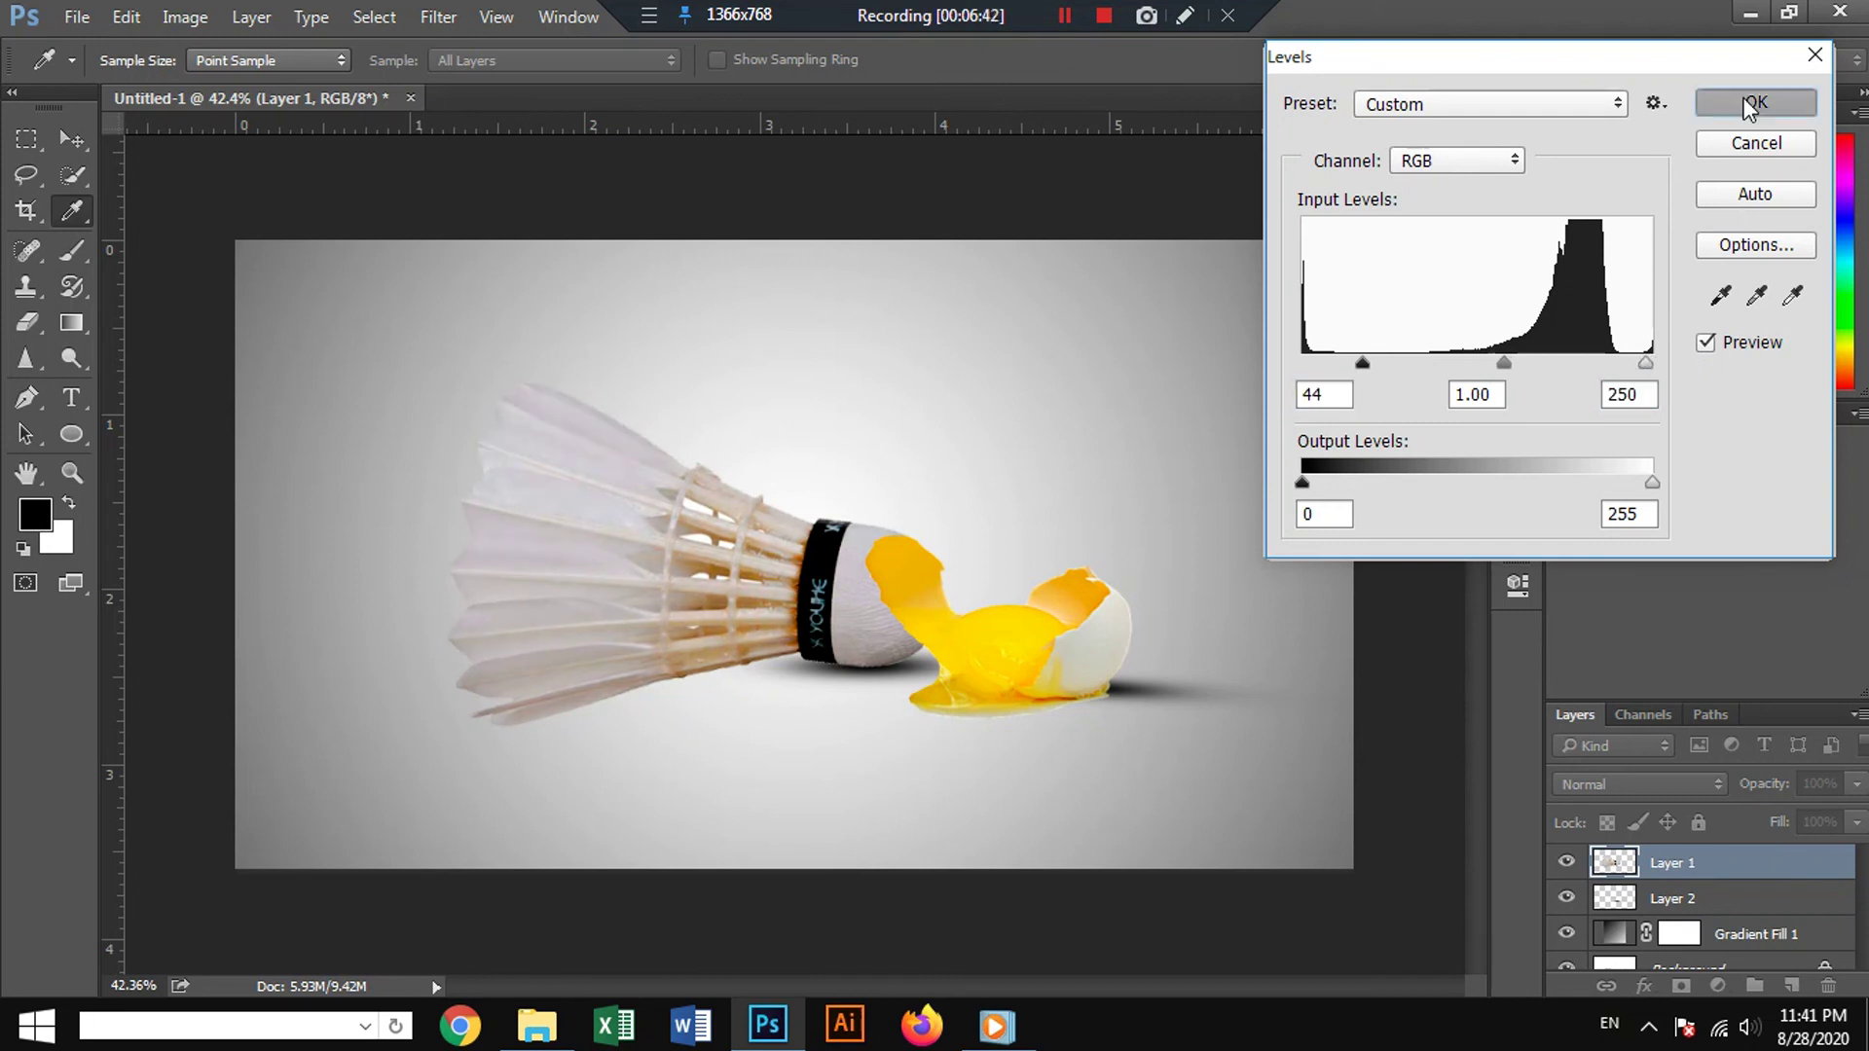